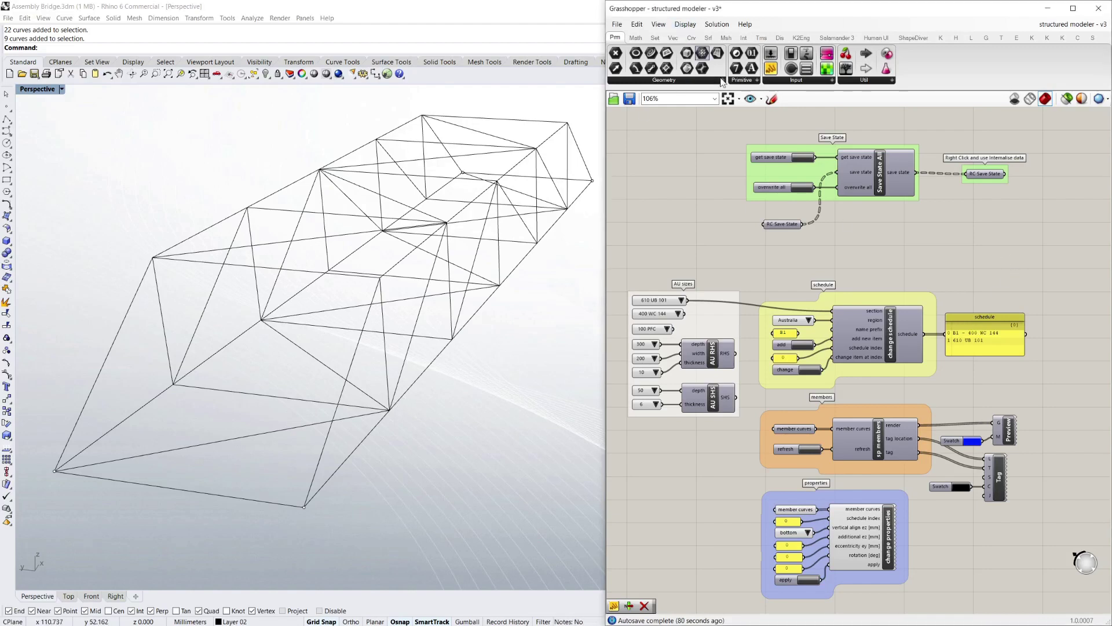
Step: Turn on the preview of the Preview component connected to the members' render output and inspect the rendered bridge members
{"action": "left_click", "coordinate": [1009, 432]}
{"action": "right_click", "coordinate": [1008, 432]}
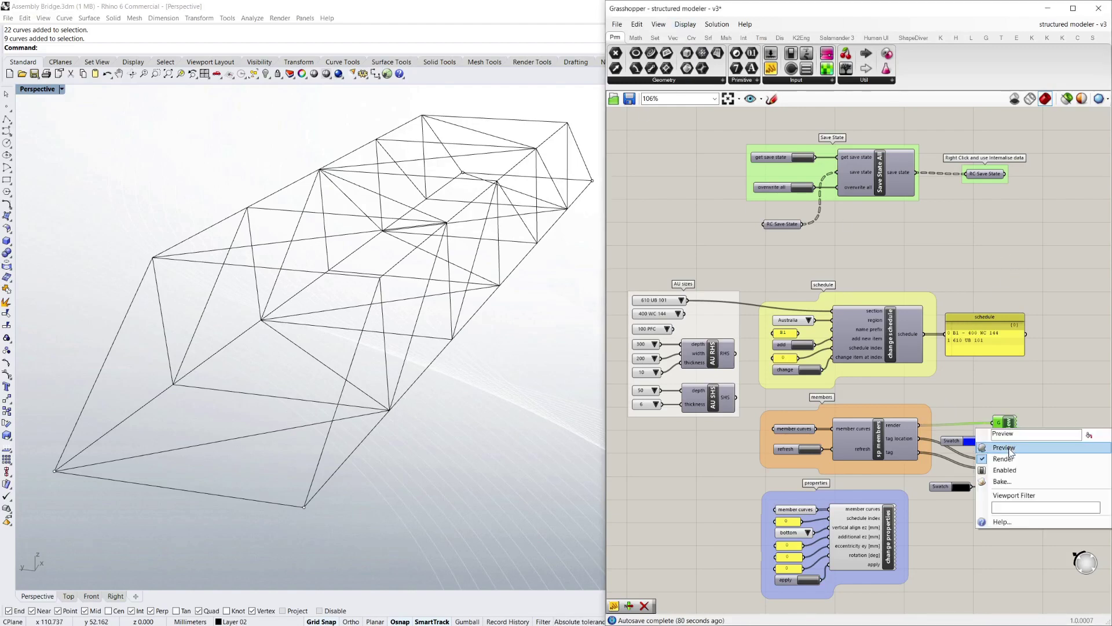
{"action": "left_click", "coordinate": [1011, 447]}
{"action": "left_click", "coordinate": [818, 404]}
{"action": "right_click_drag", "start_coordinate": [457, 439], "coordinate": [460, 440]}
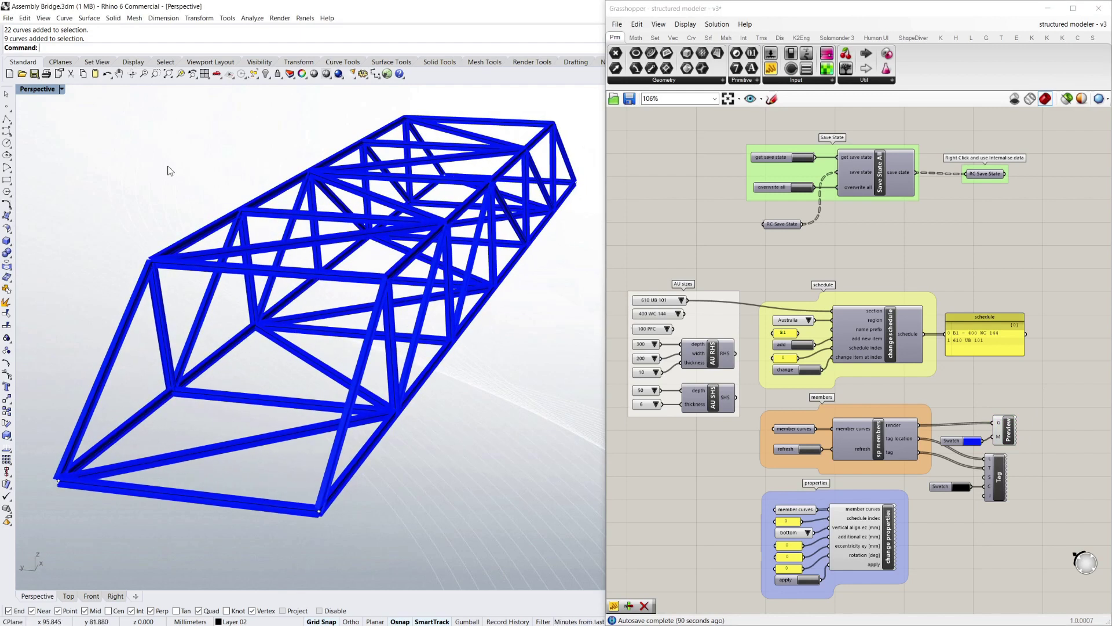
{"action": "right_click_drag", "start_coordinate": [300, 265], "coordinate": [363, 256]}
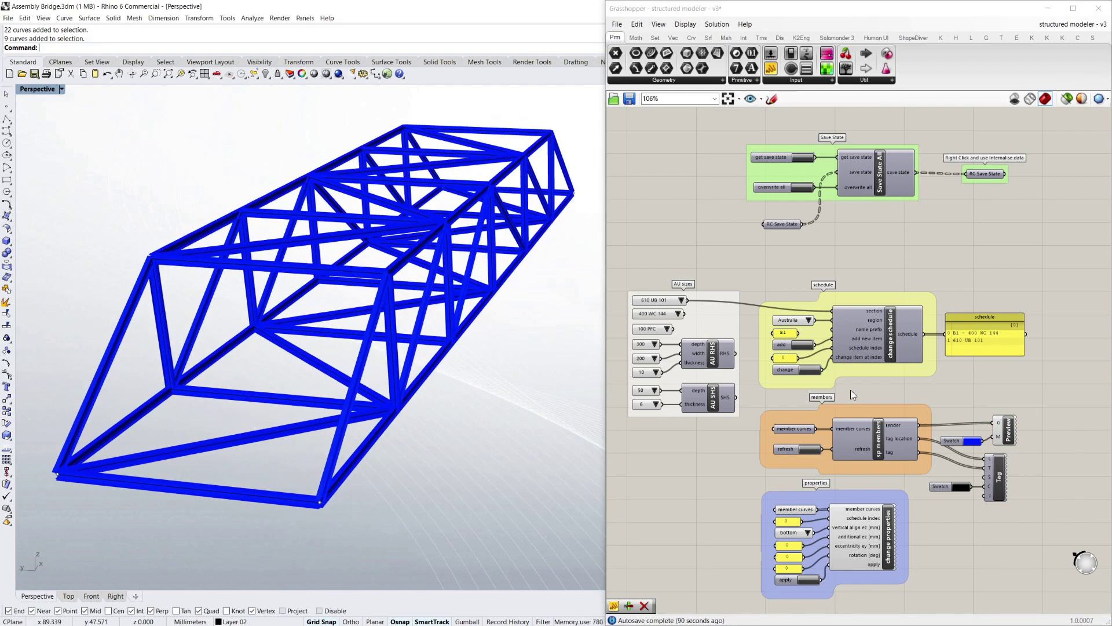
Step: Turn on the preview of the Tag component and inspect the section labels along the bridge members
{"action": "right_click", "coordinate": [1000, 479]}
{"action": "left_click", "coordinate": [1013, 494]}
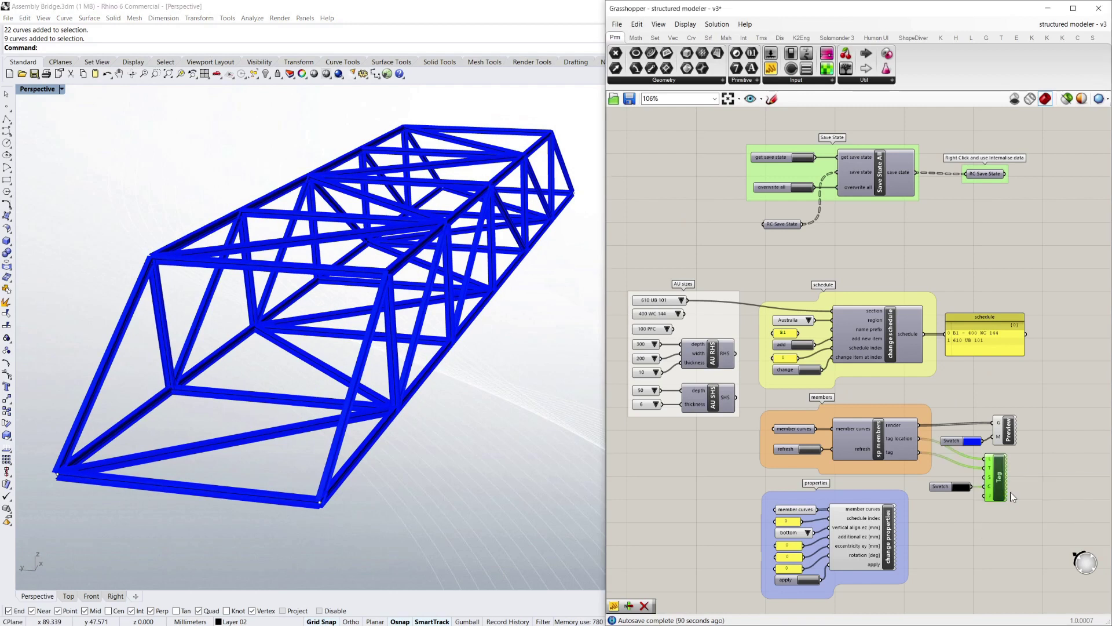
{"action": "right_click_drag", "start_coordinate": [432, 446], "coordinate": [448, 444]}
{"action": "scroll", "coordinate": [448, 445], "scroll_direction": "up", "scroll_amount": 3}
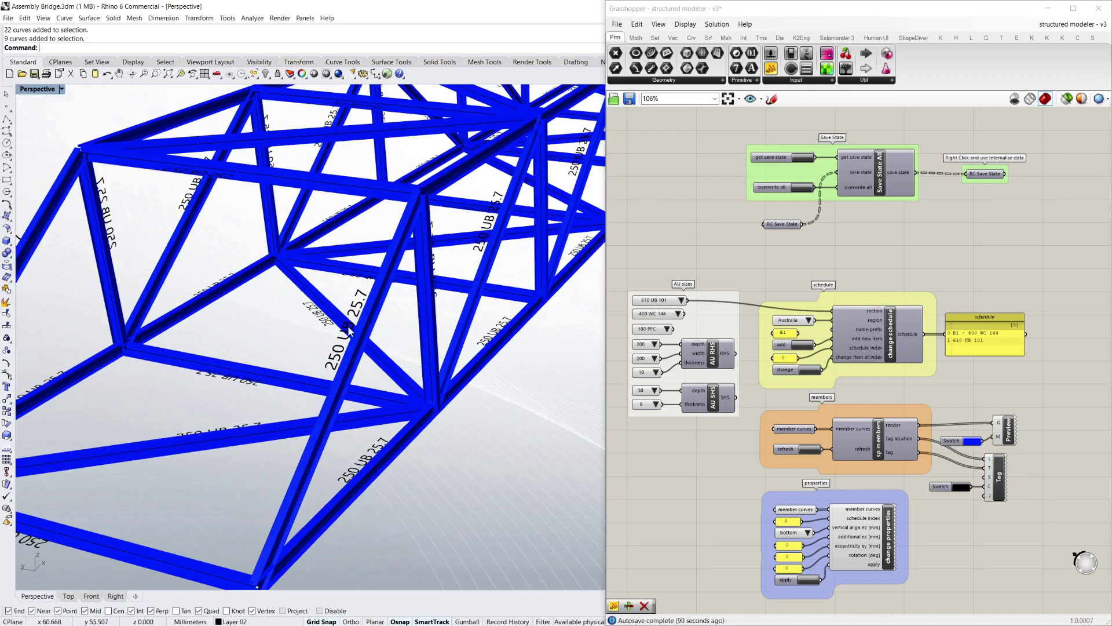
{"action": "scroll", "coordinate": [236, 396], "scroll_direction": "up", "scroll_amount": 2}
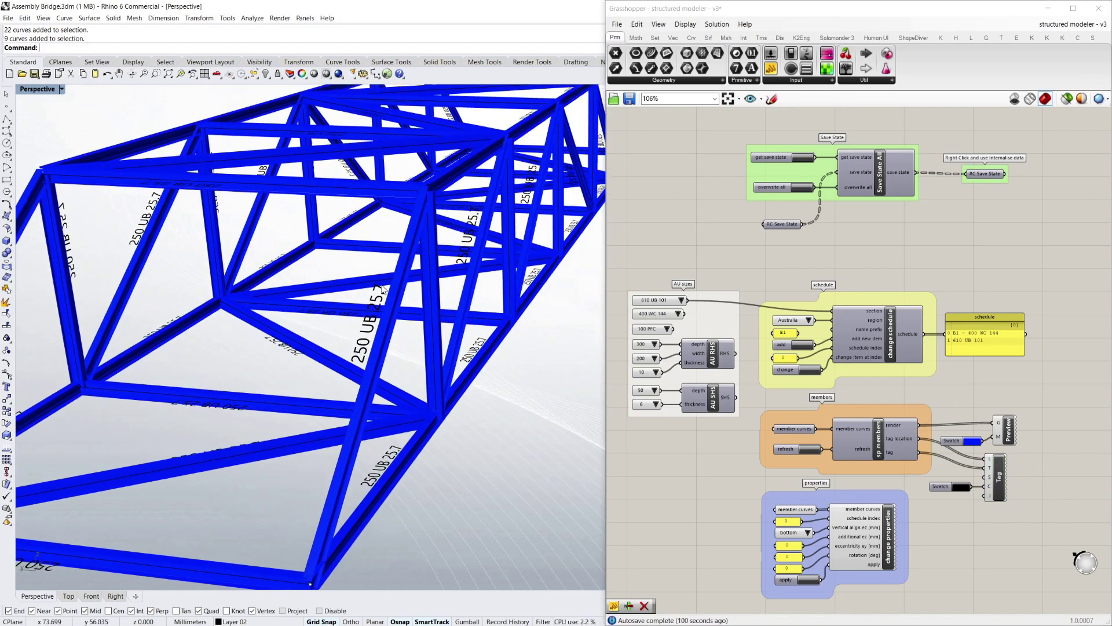
{"action": "scroll", "coordinate": [361, 351], "scroll_direction": "down", "scroll_amount": 5}
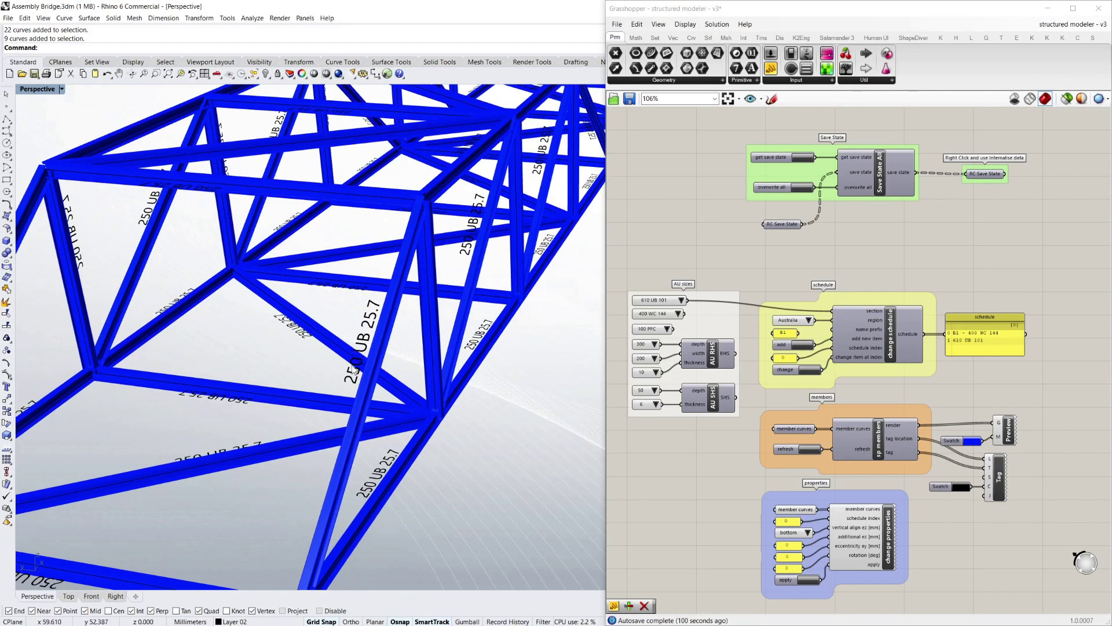
{"action": "scroll", "coordinate": [416, 305], "scroll_direction": "up", "scroll_amount": 2}
{"action": "scroll", "coordinate": [413, 340], "scroll_direction": "down", "scroll_amount": 2}
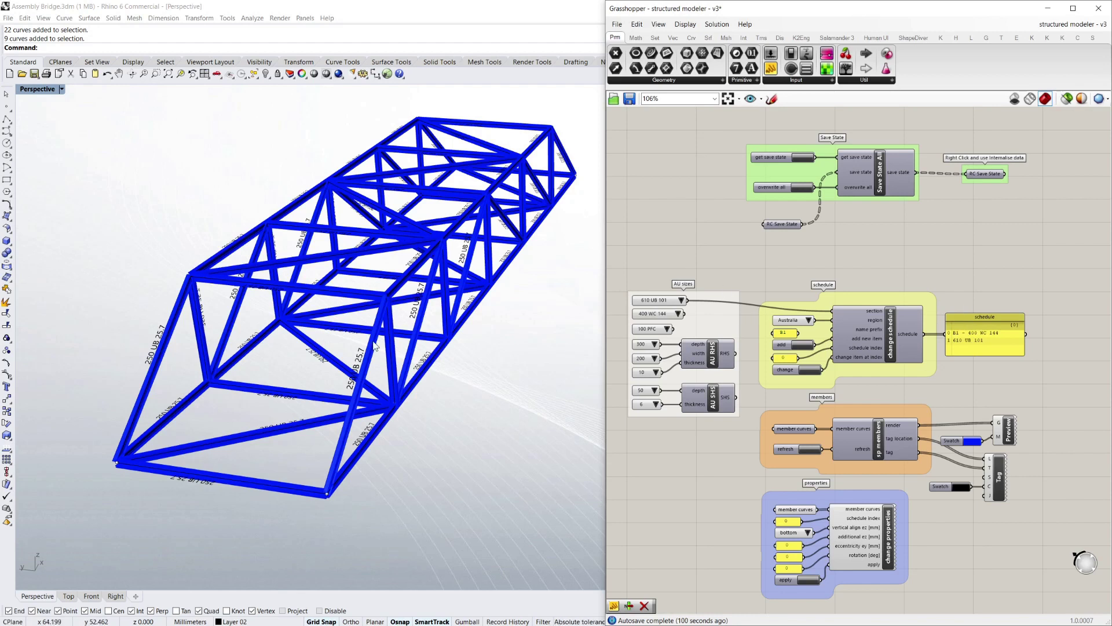
{"action": "right_click_drag", "start_coordinate": [430, 401], "coordinate": [442, 373]}
{"action": "left_click", "coordinate": [729, 563]}
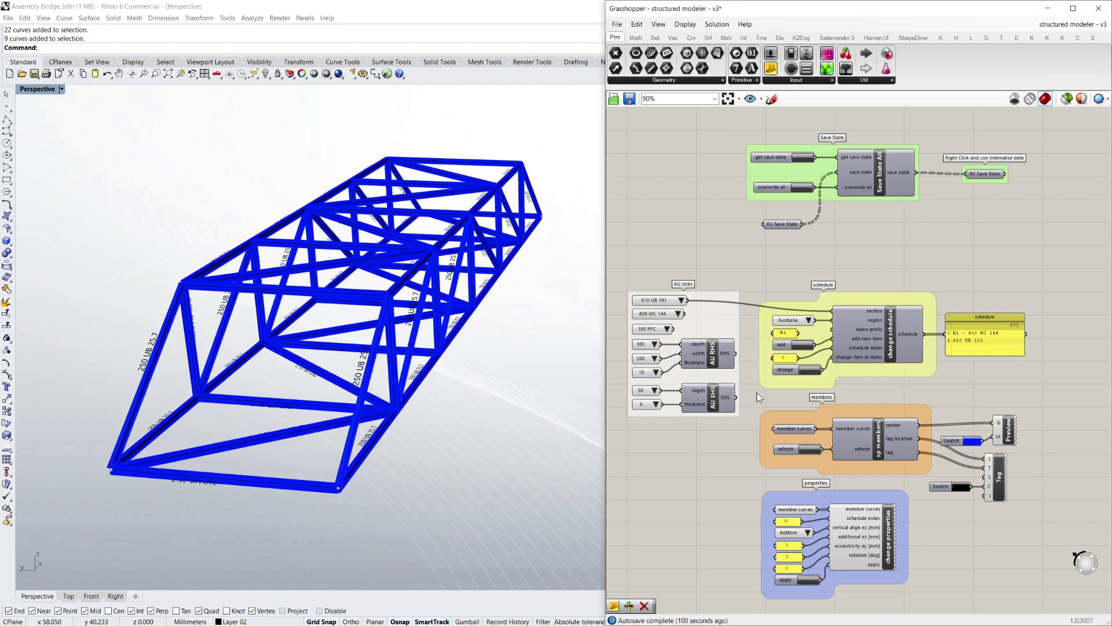
Step: Examine the change properties inputs, the AU size lists for UB, WC and PFC sections, and the other section size groups on the canvas
{"action": "scroll", "coordinate": [757, 392], "scroll_direction": "up", "scroll_amount": 5}
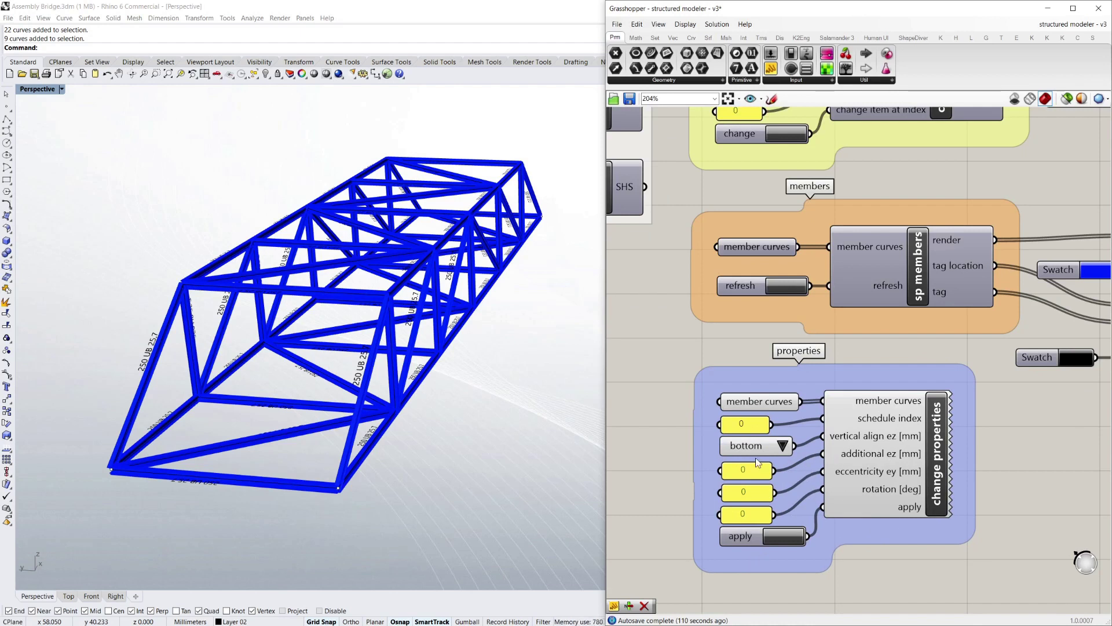
{"action": "scroll", "coordinate": [828, 548], "scroll_direction": "down", "scroll_amount": 5}
{"action": "scroll", "coordinate": [710, 386], "scroll_direction": "up", "scroll_amount": 3}
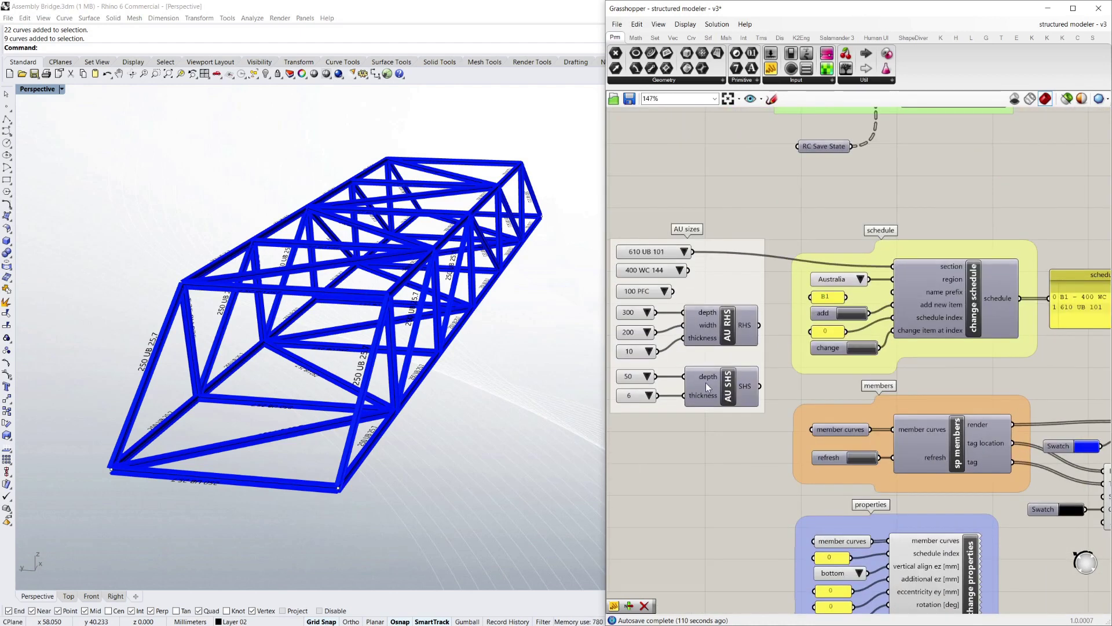
{"action": "scroll", "coordinate": [704, 307], "scroll_direction": "down", "scroll_amount": 1}
{"action": "scroll", "coordinate": [687, 280], "scroll_direction": "up", "scroll_amount": 1}
{"action": "left_click", "coordinate": [708, 266]}
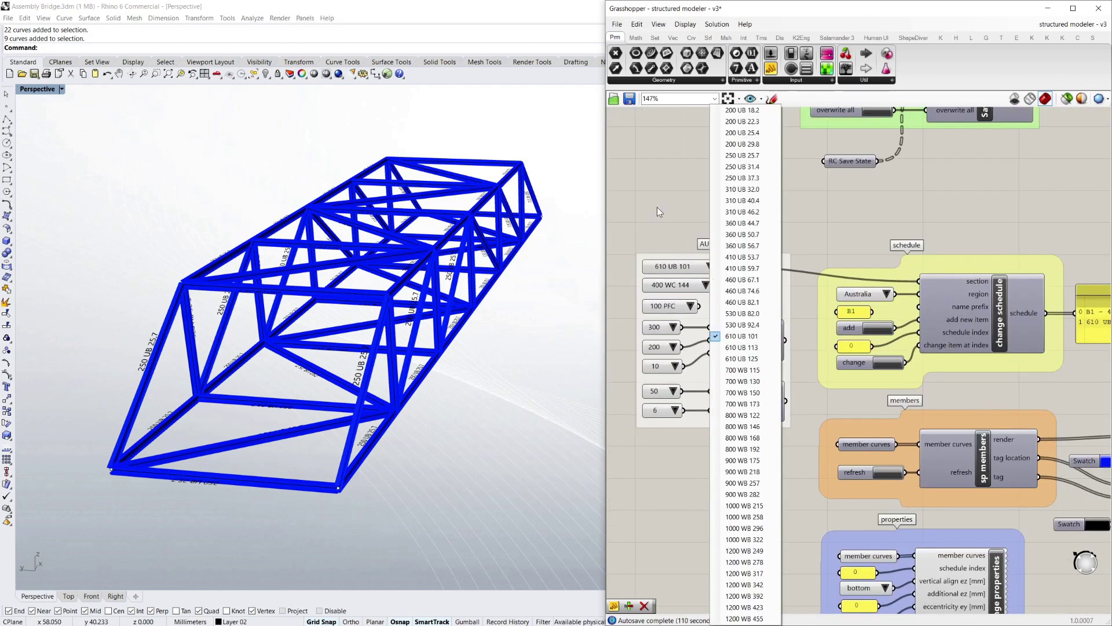
{"action": "left_click", "coordinate": [706, 284]}
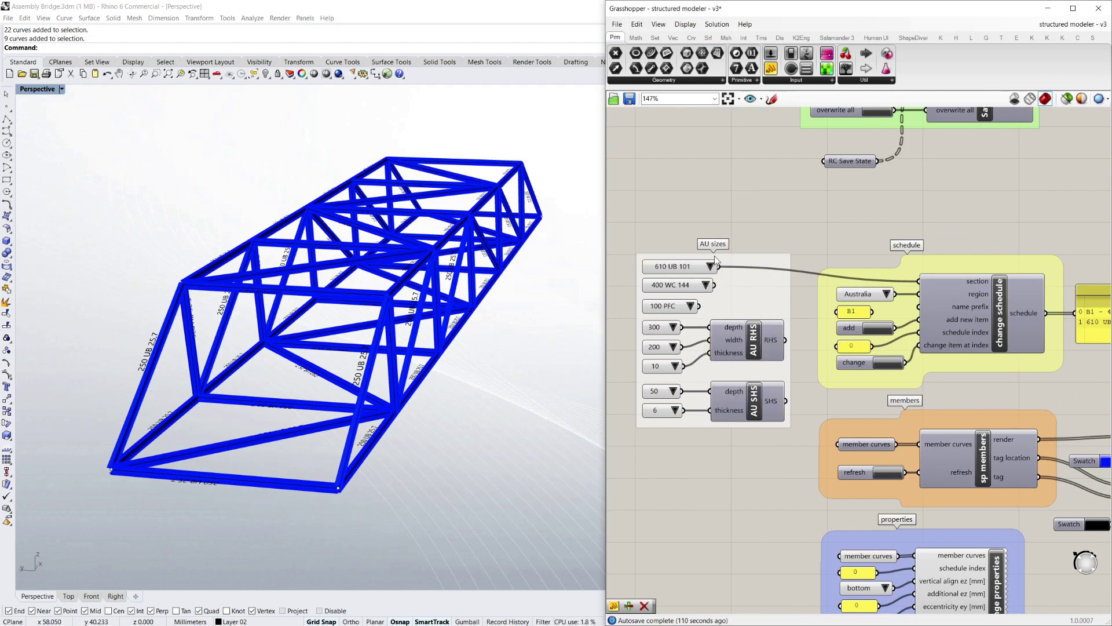
{"action": "left_click", "coordinate": [689, 306]}
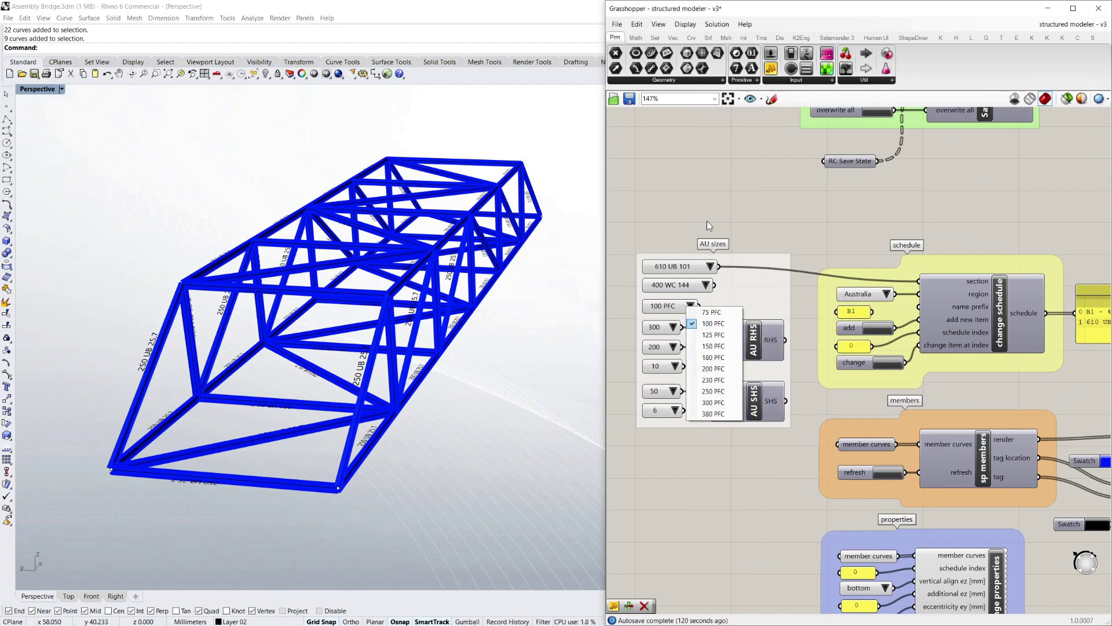
{"action": "left_click", "coordinate": [673, 328]}
{"action": "scroll", "coordinate": [944, 343], "scroll_direction": "down", "scroll_amount": 8}
{"action": "right_click_drag", "start_coordinate": [691, 344], "coordinate": [800, 372]}
{"action": "scroll", "coordinate": [802, 371], "scroll_direction": "up", "scroll_amount": 6}
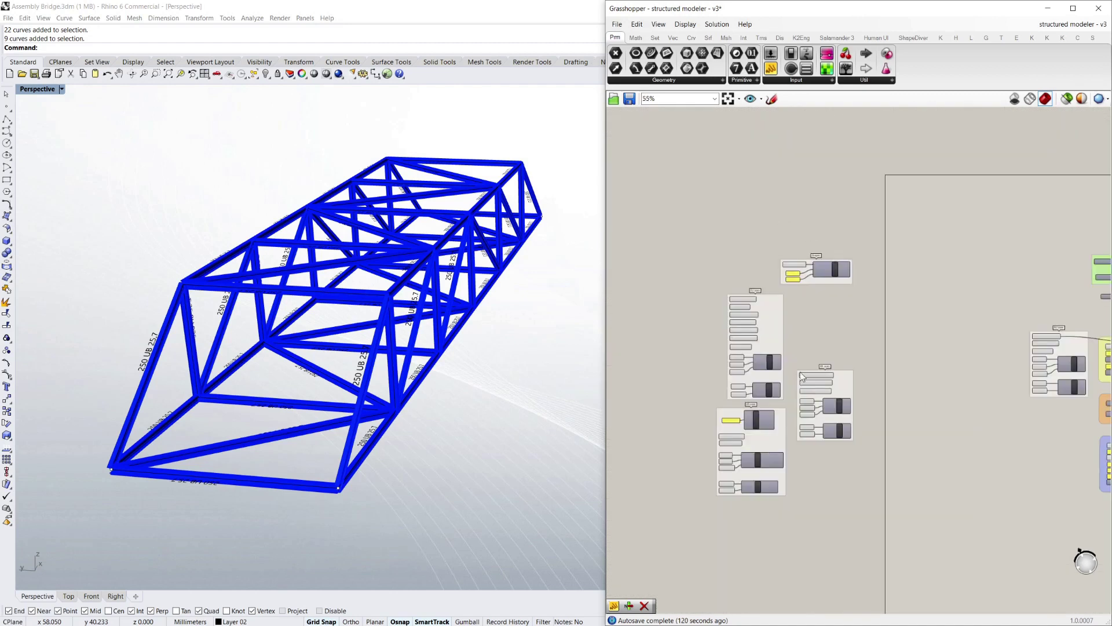
{"action": "scroll", "coordinate": [691, 283], "scroll_direction": "down", "scroll_amount": 8}
Step: Overwrite all member data from the saved state in the Save State group and refresh the members
{"action": "scroll", "coordinate": [1015, 332], "scroll_direction": "up", "scroll_amount": 10}
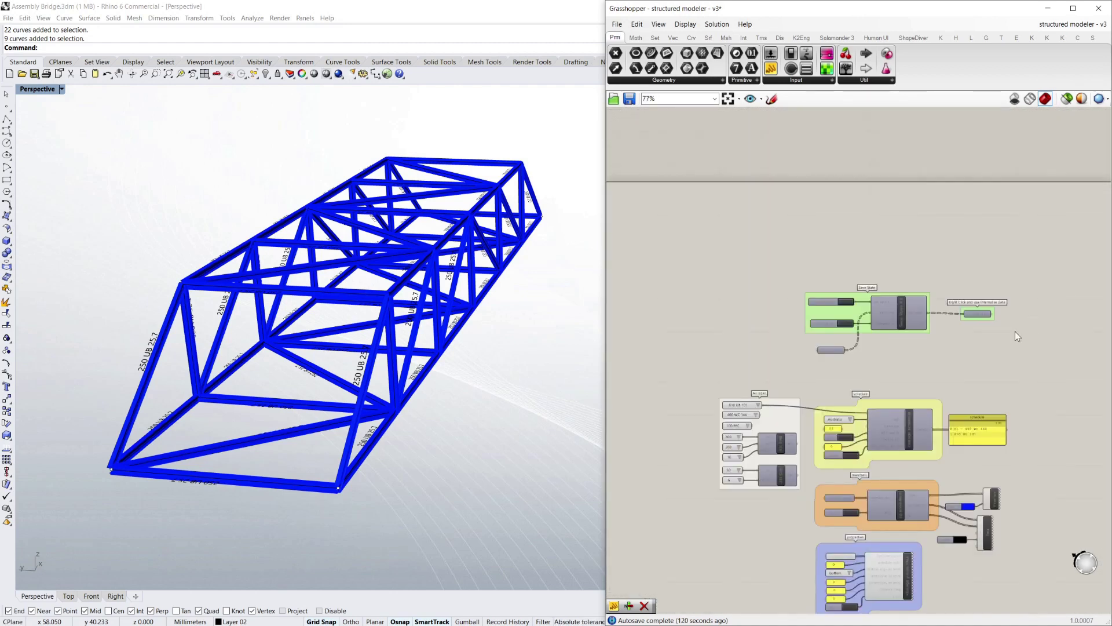
{"action": "scroll", "coordinate": [851, 222], "scroll_direction": "down", "scroll_amount": 2}
{"action": "scroll", "coordinate": [771, 295], "scroll_direction": "up", "scroll_amount": 2}
{"action": "scroll", "coordinate": [762, 243], "scroll_direction": "up", "scroll_amount": 2}
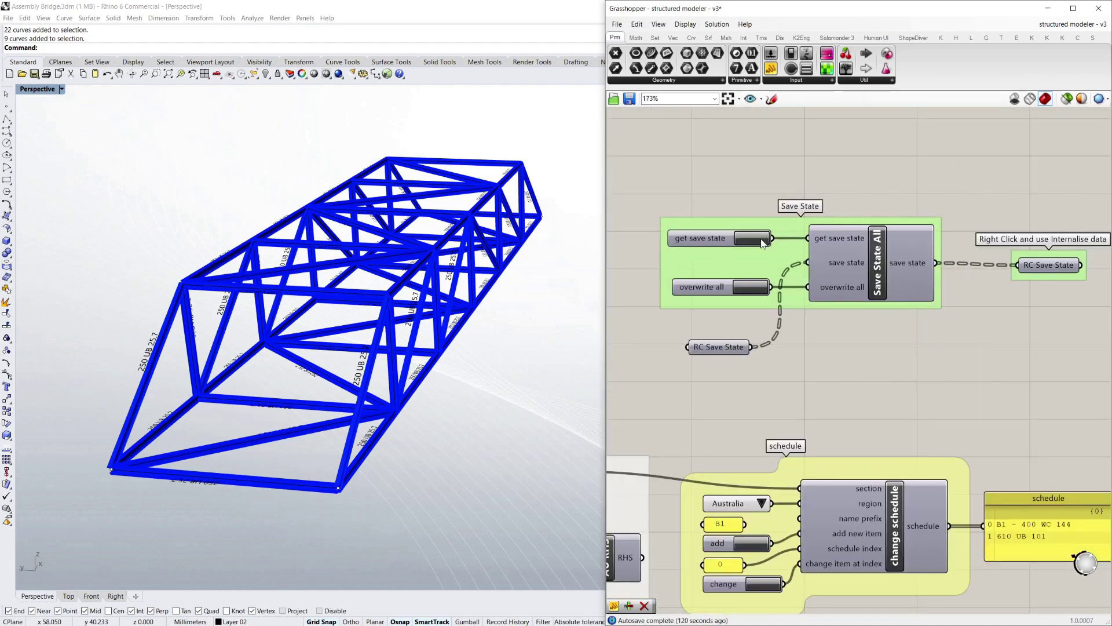
{"action": "right_click_drag", "start_coordinate": [477, 369], "coordinate": [485, 357]}
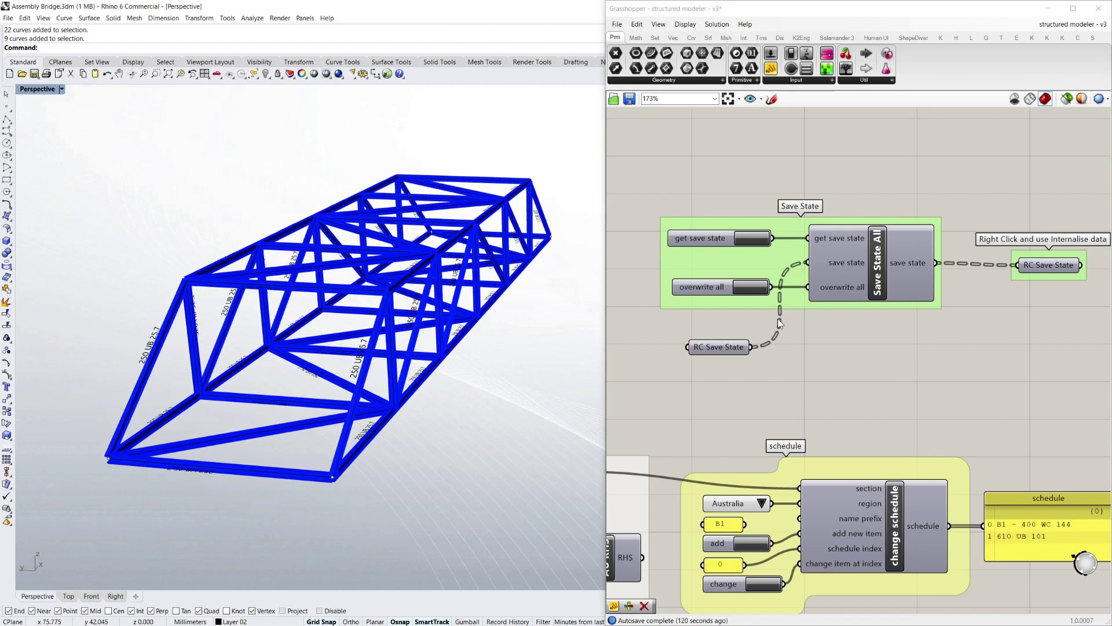
{"action": "left_click", "coordinate": [754, 289]}
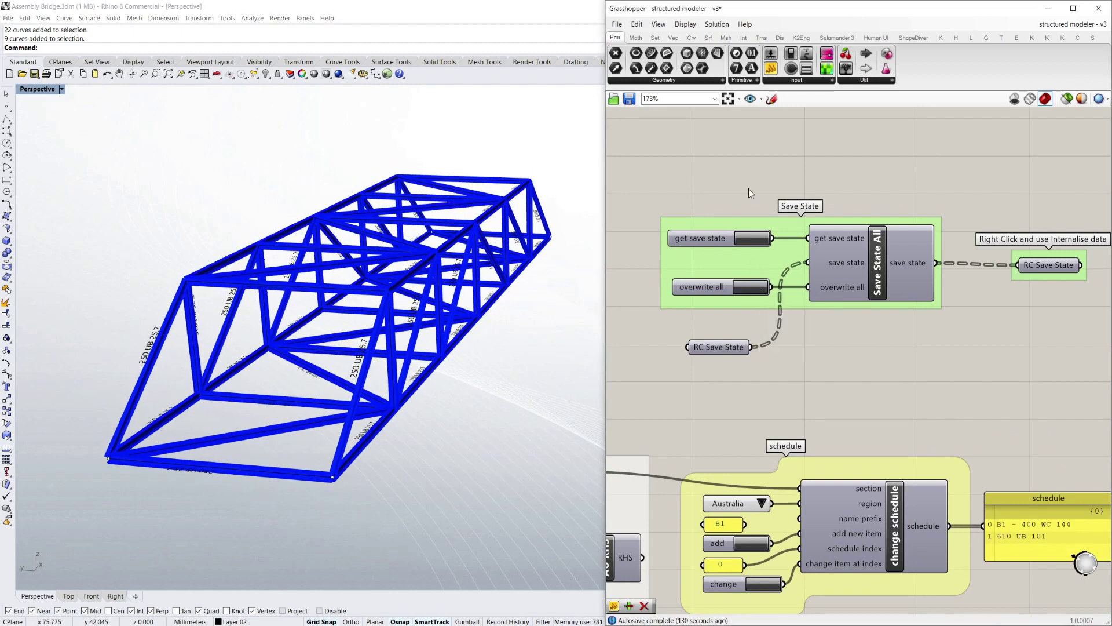
{"action": "scroll", "coordinate": [756, 189], "scroll_direction": "down", "scroll_amount": 3}
{"action": "scroll", "coordinate": [773, 520], "scroll_direction": "up", "scroll_amount": 3}
{"action": "scroll", "coordinate": [774, 523], "scroll_direction": "down", "scroll_amount": 1}
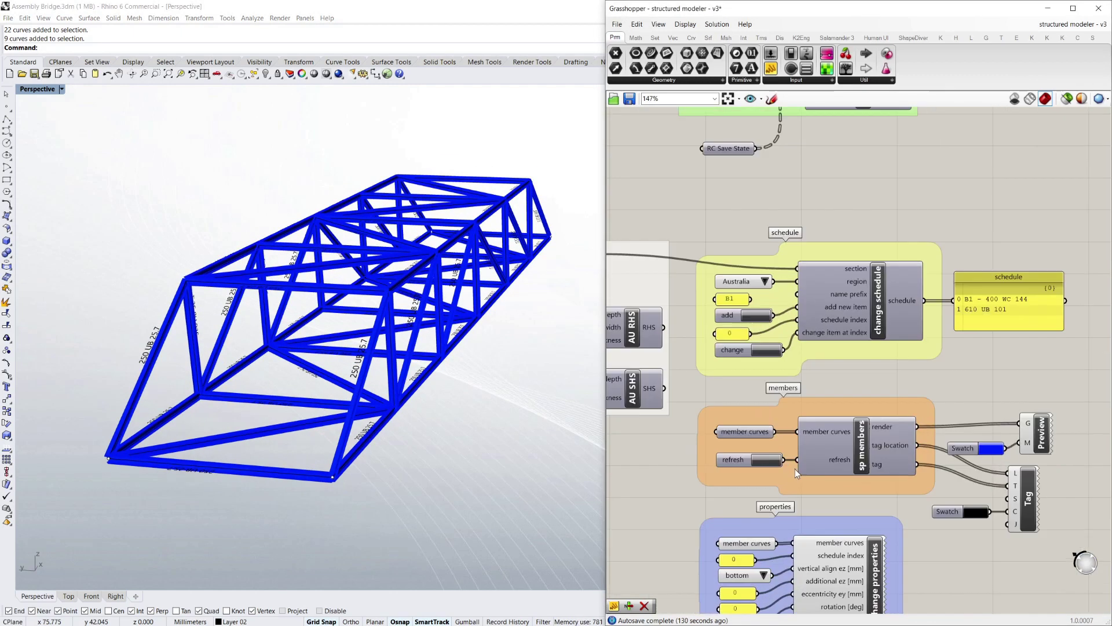
{"action": "left_click", "coordinate": [765, 460]}
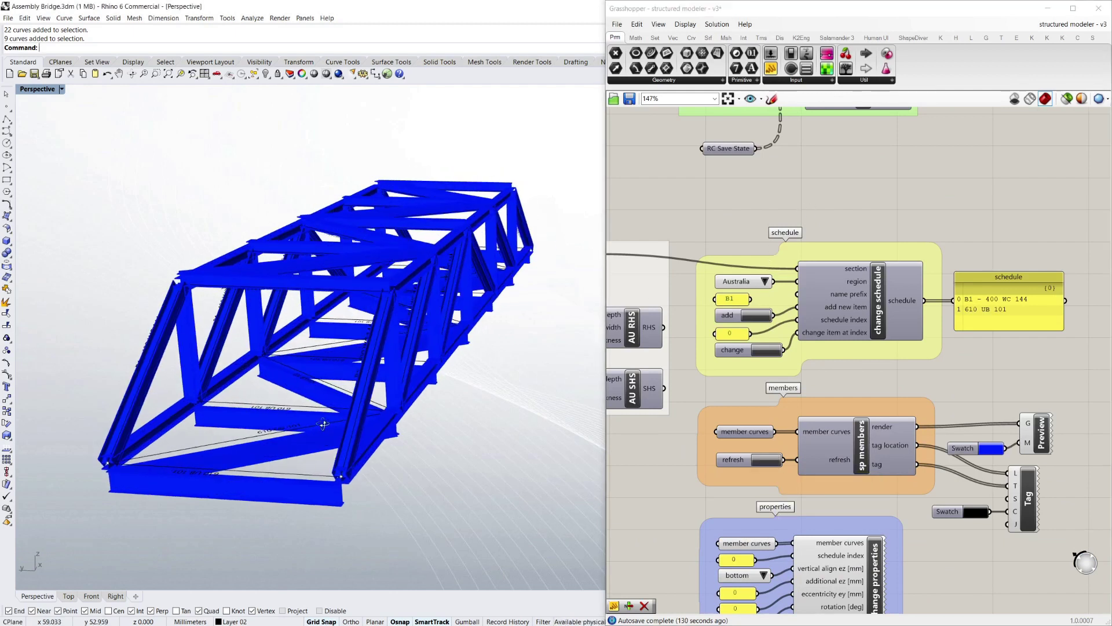
{"action": "mouse_move", "coordinate": [324, 424]}
{"action": "right_mouse_down"}
{"action": "mouse_move", "coordinate": [347, 426]}
{"action": "mouse_move", "coordinate": [311, 430]}
{"action": "right_mouse_up"}
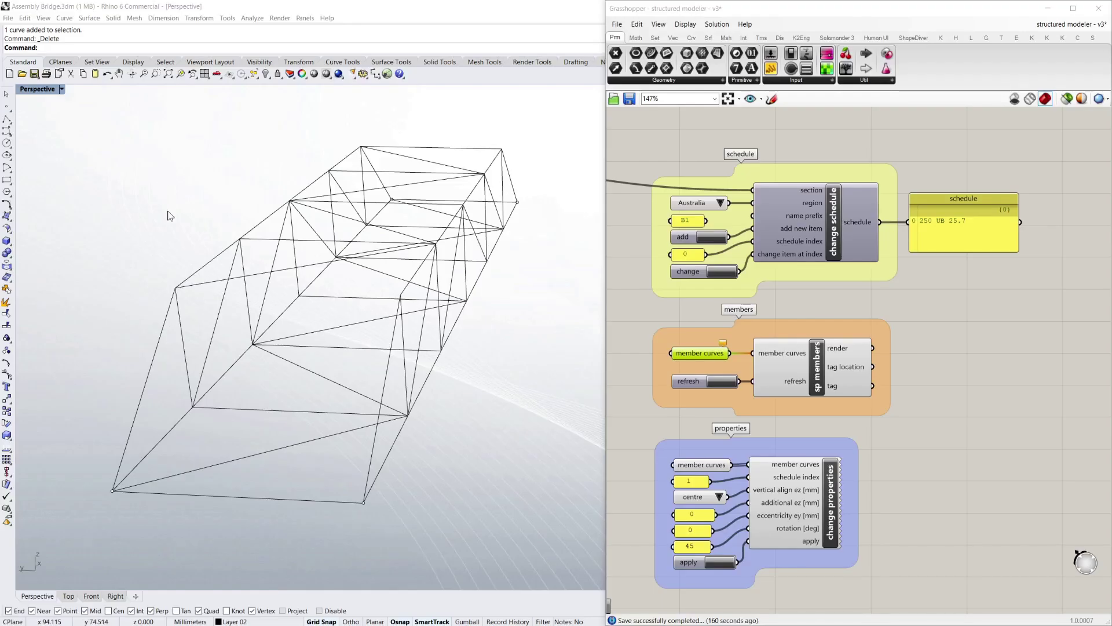
Step: Draw the missing line between the two upper corner nodes at the front end of the bridge wireframe
{"action": "right_click_drag", "start_coordinate": [252, 330], "coordinate": [301, 374]}
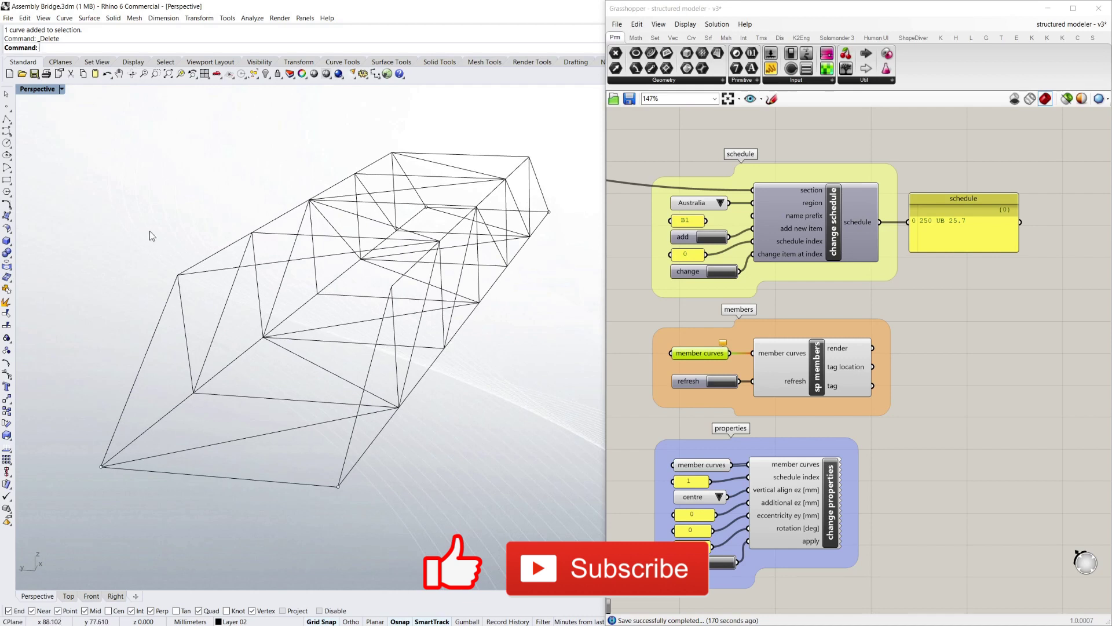
{"action": "right_click_drag", "start_coordinate": [150, 230], "coordinate": [151, 237]}
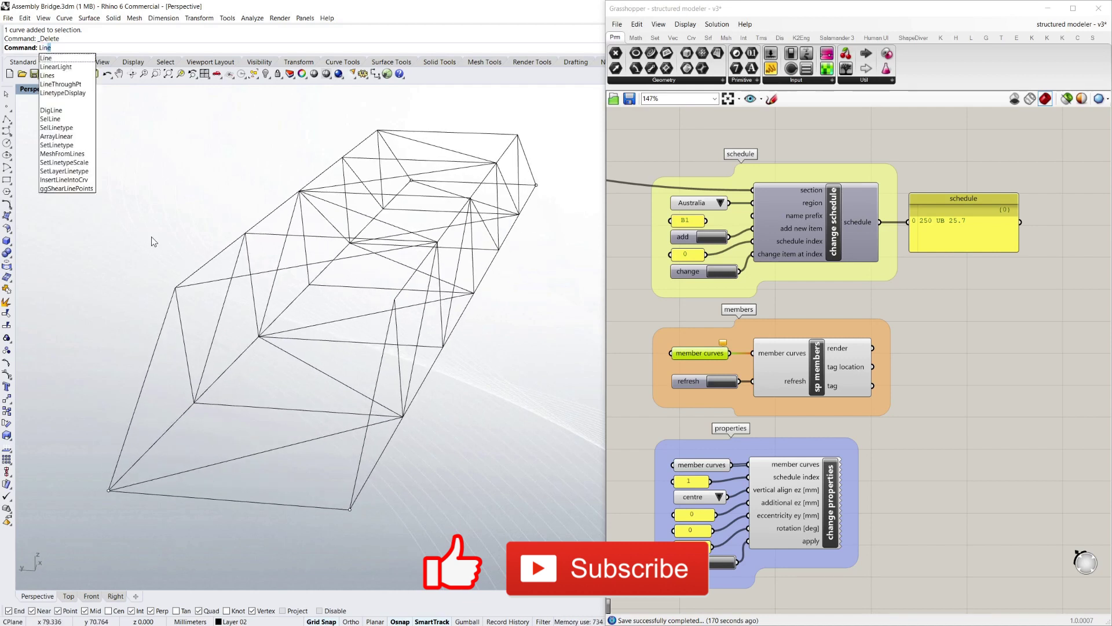
{"action": "key", "text": "Return"}
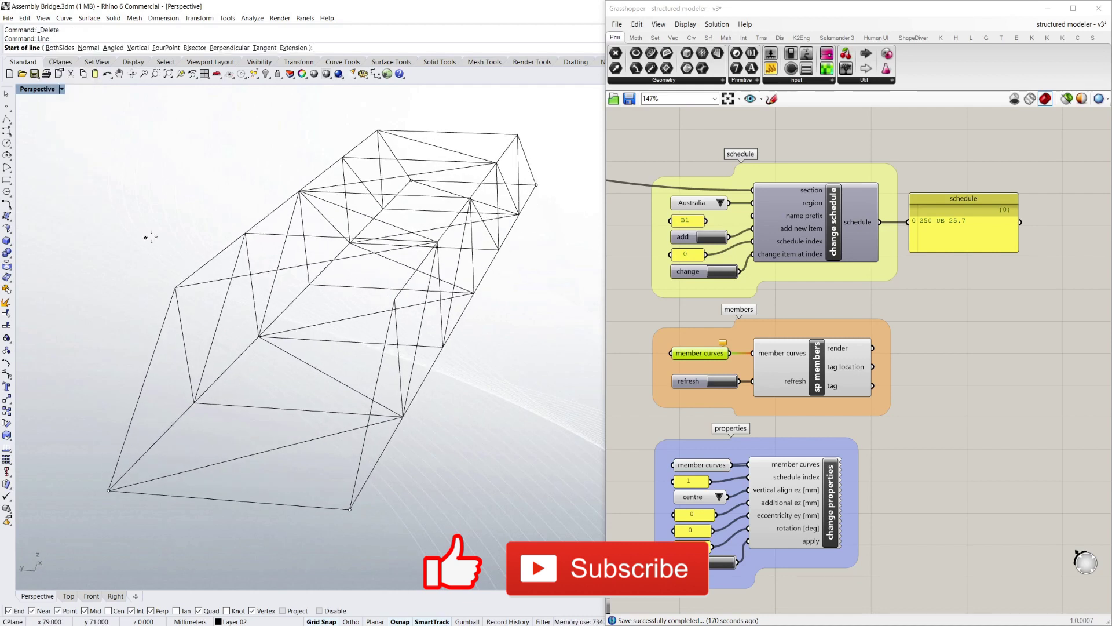
{"action": "left_click", "coordinate": [174, 287]}
{"action": "left_click", "coordinate": [394, 301]}
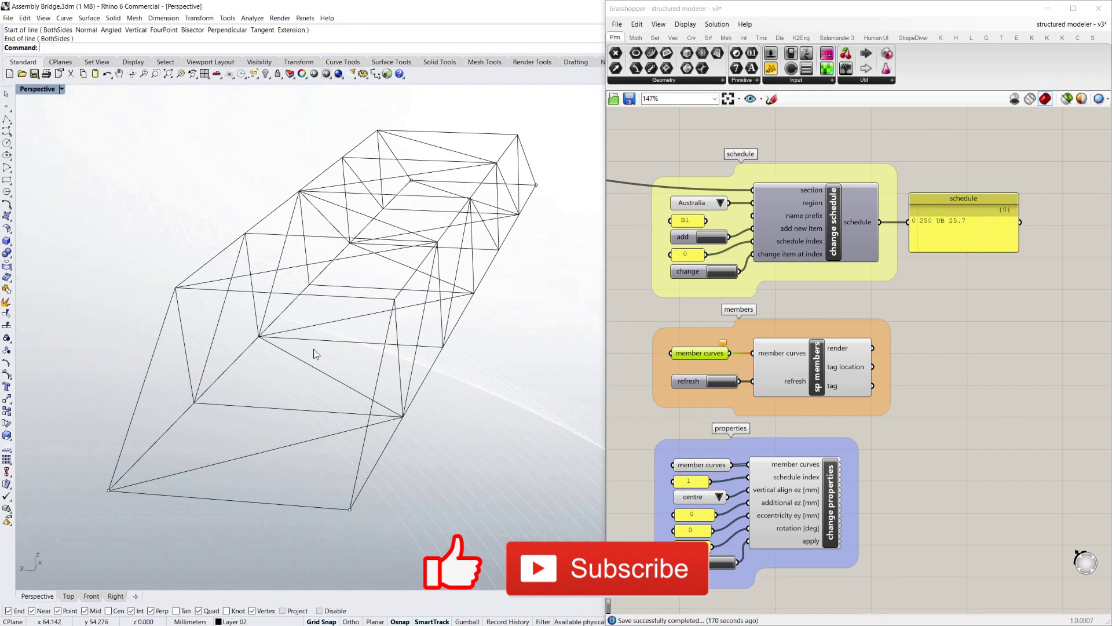
Step: Assign all the bridge curves to the members group's member curves parameter as multiple curves and refresh the members
{"action": "right_click_drag", "start_coordinate": [315, 355], "coordinate": [318, 343]}
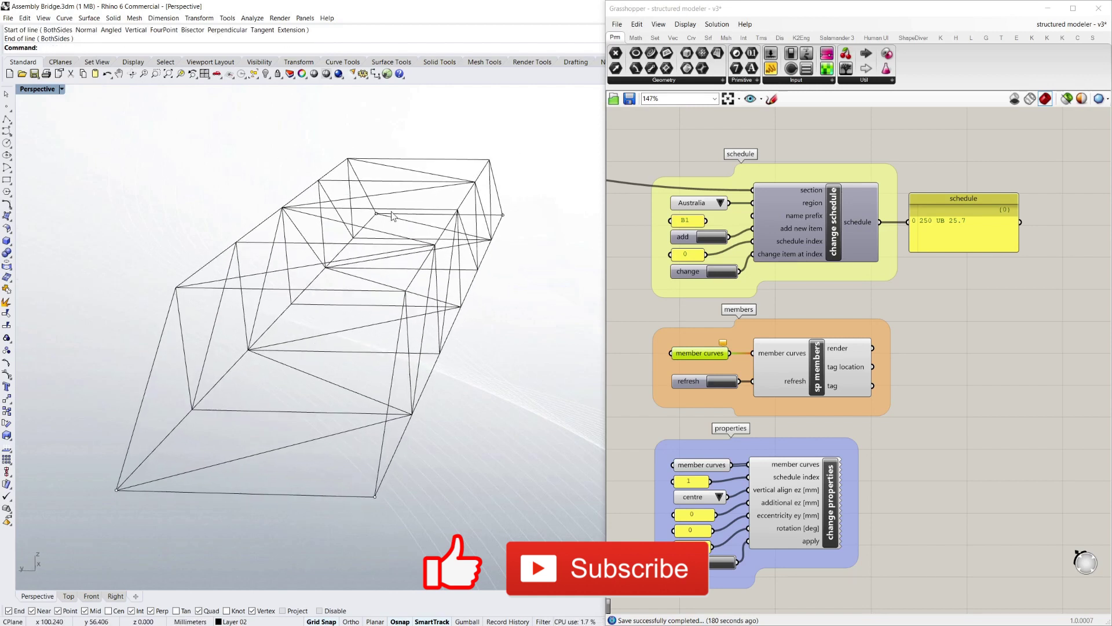
{"action": "left_click_drag", "start_coordinate": [58, 122], "coordinate": [555, 527]}
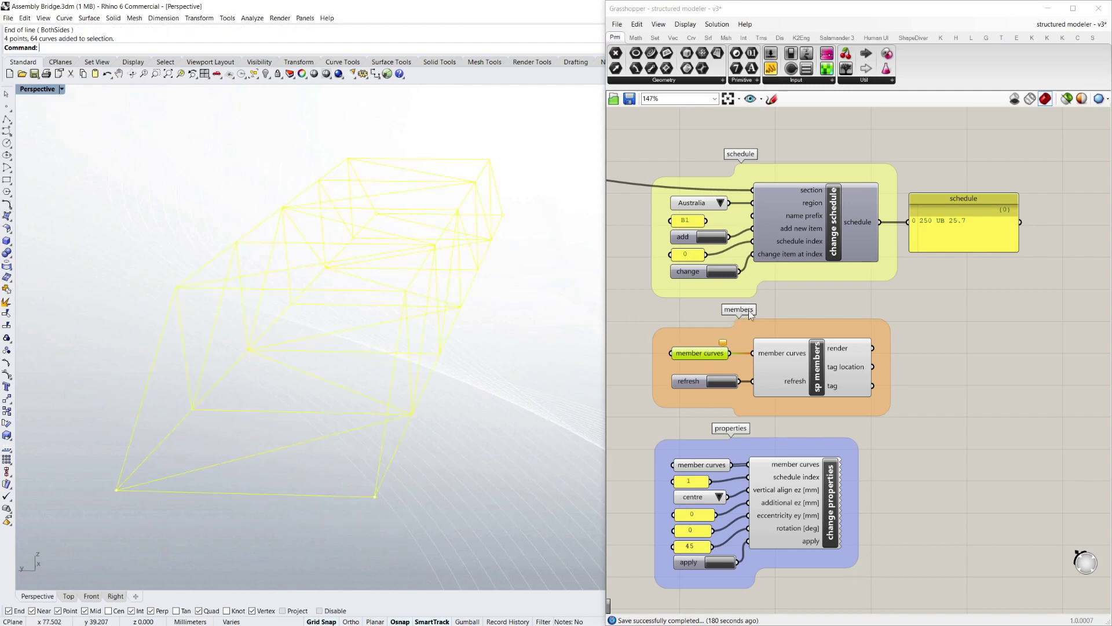
{"action": "right_click", "coordinate": [695, 355]}
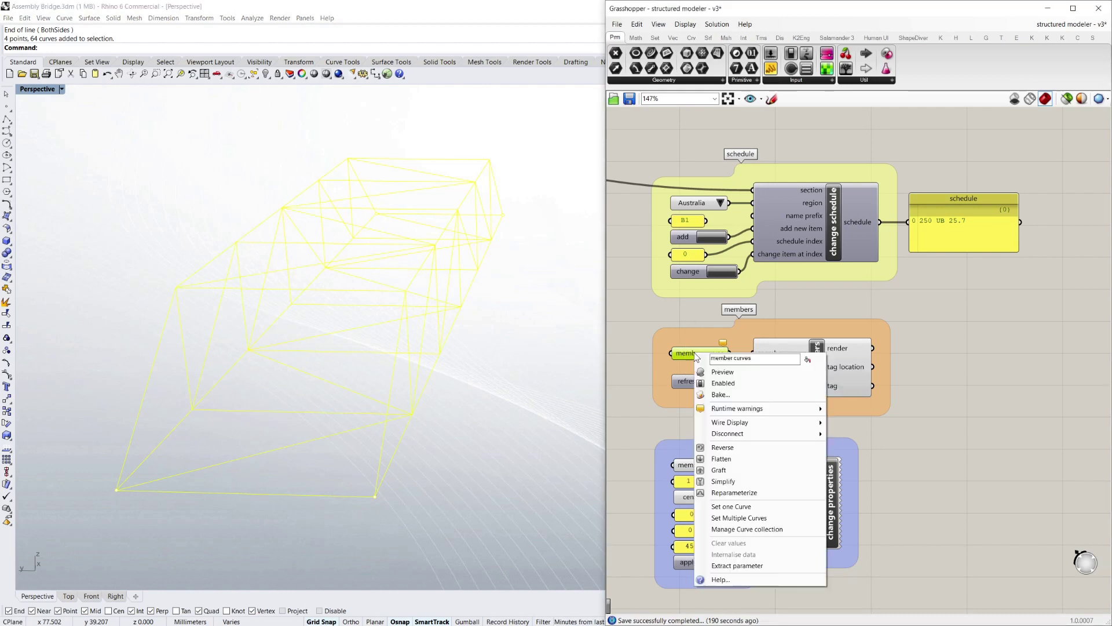
{"action": "left_click", "coordinate": [747, 519]}
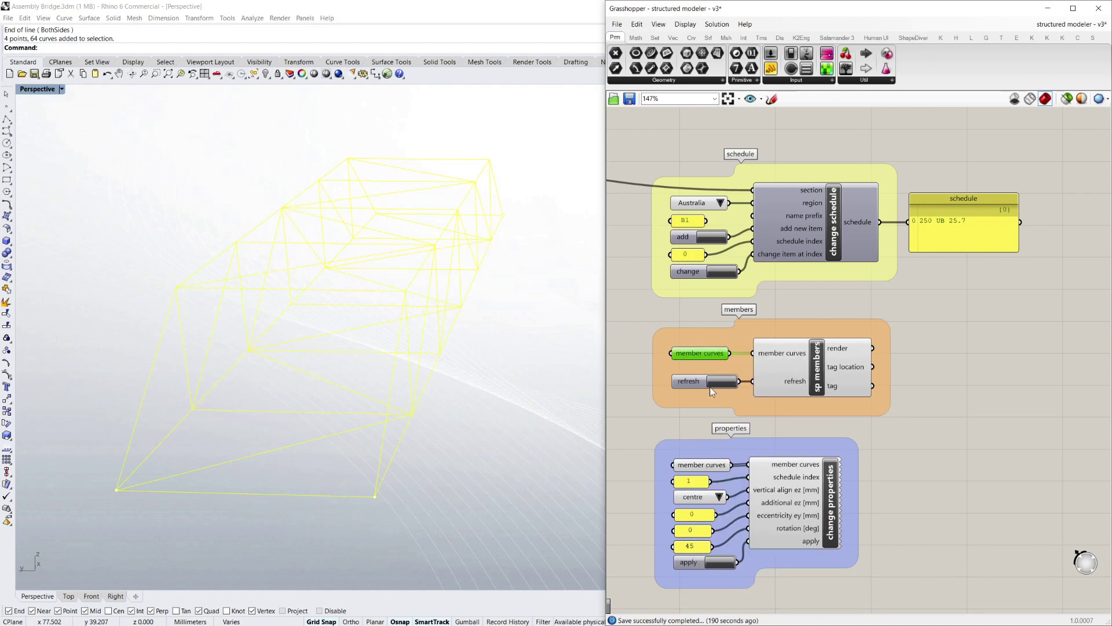
{"action": "left_click", "coordinate": [726, 381]}
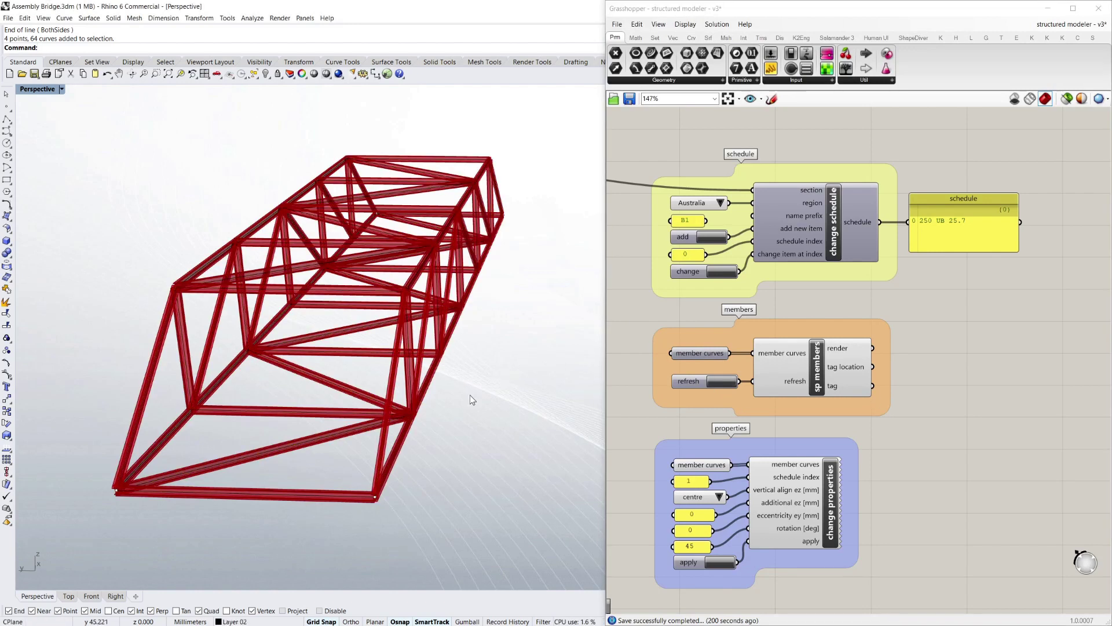
Step: Try moving the front upper cross member up and away from the bridge, and undo the move
{"action": "mouse_move", "coordinate": [471, 394]}
{"action": "right_mouse_down"}
{"action": "mouse_move", "coordinate": [514, 380]}
{"action": "mouse_move", "coordinate": [485, 395]}
{"action": "right_mouse_up"}
{"action": "left_click_drag", "start_coordinate": [269, 269], "coordinate": [211, 148]}
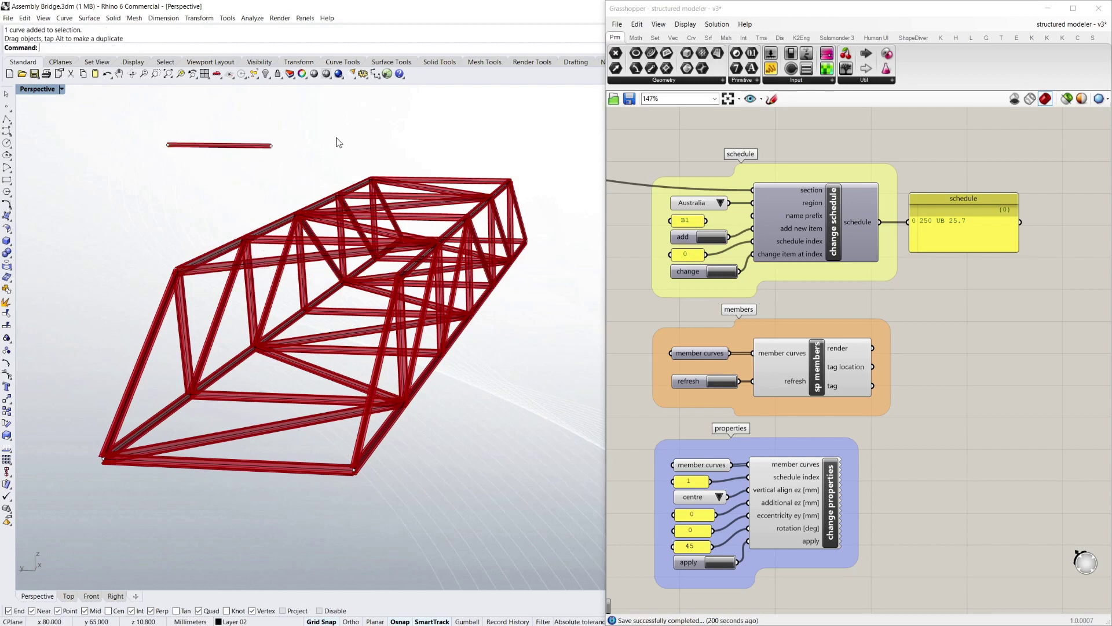
{"action": "mouse_move", "coordinate": [233, 177]}
{"action": "right_mouse_down"}
{"action": "mouse_move", "coordinate": [224, 191]}
{"action": "mouse_move", "coordinate": [234, 187]}
{"action": "right_mouse_up"}
{"action": "key", "text": "ctrl+z"}
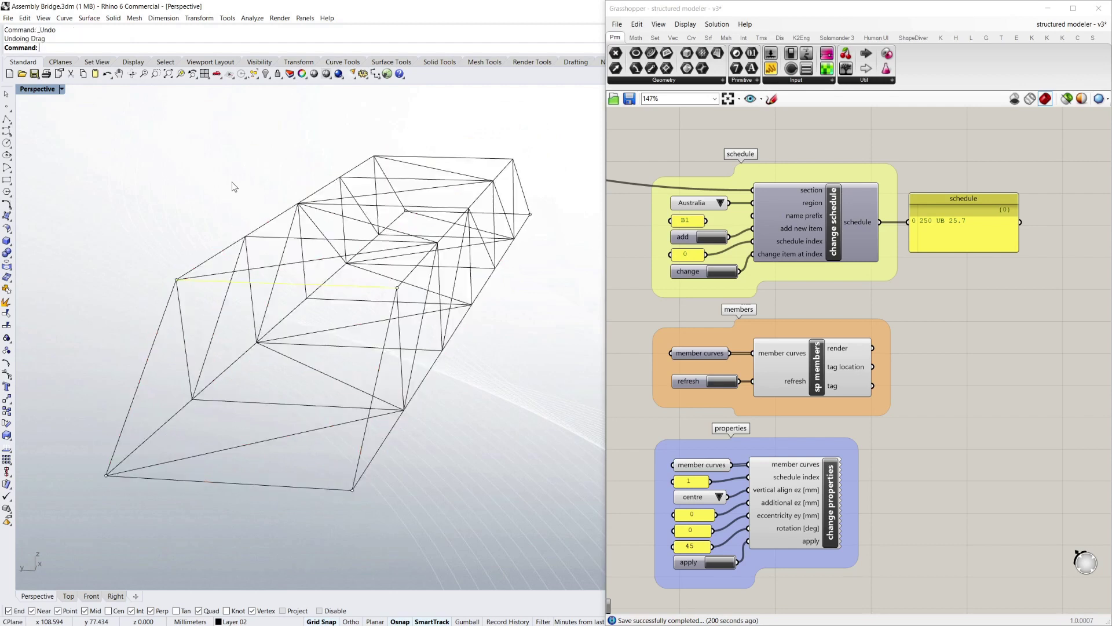
{"action": "right_click_drag", "start_coordinate": [385, 296], "coordinate": [504, 360]}
{"action": "right_click_drag", "start_coordinate": [314, 274], "coordinate": [443, 455]}
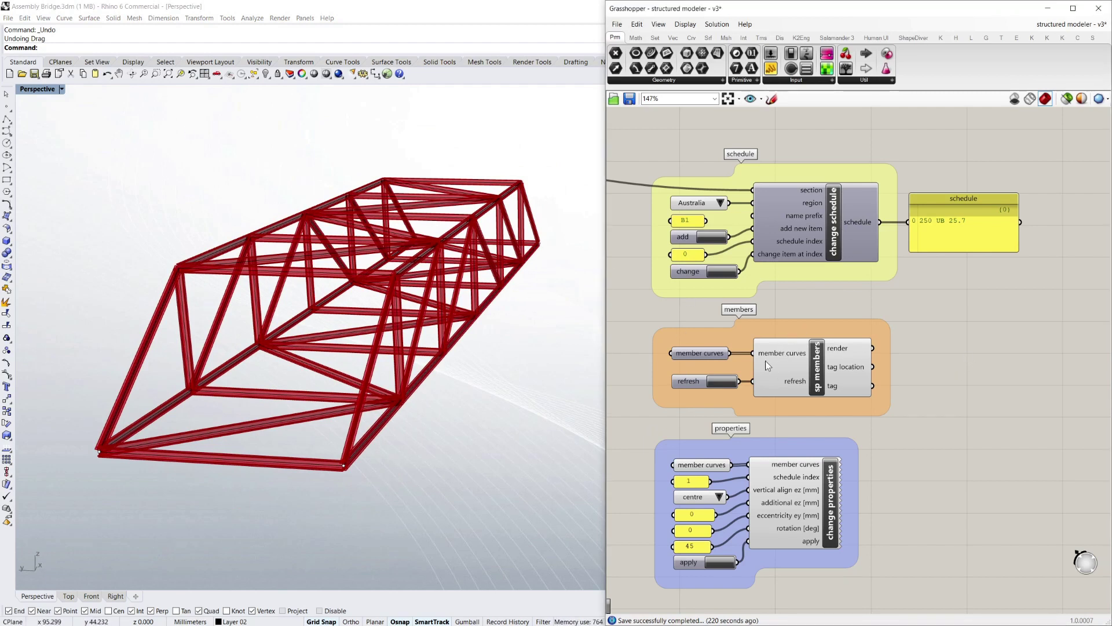
Step: Add a Custom Preview component beside the members group and connect the members' render output to its geometry input
{"action": "double_click", "coordinate": [929, 349]}
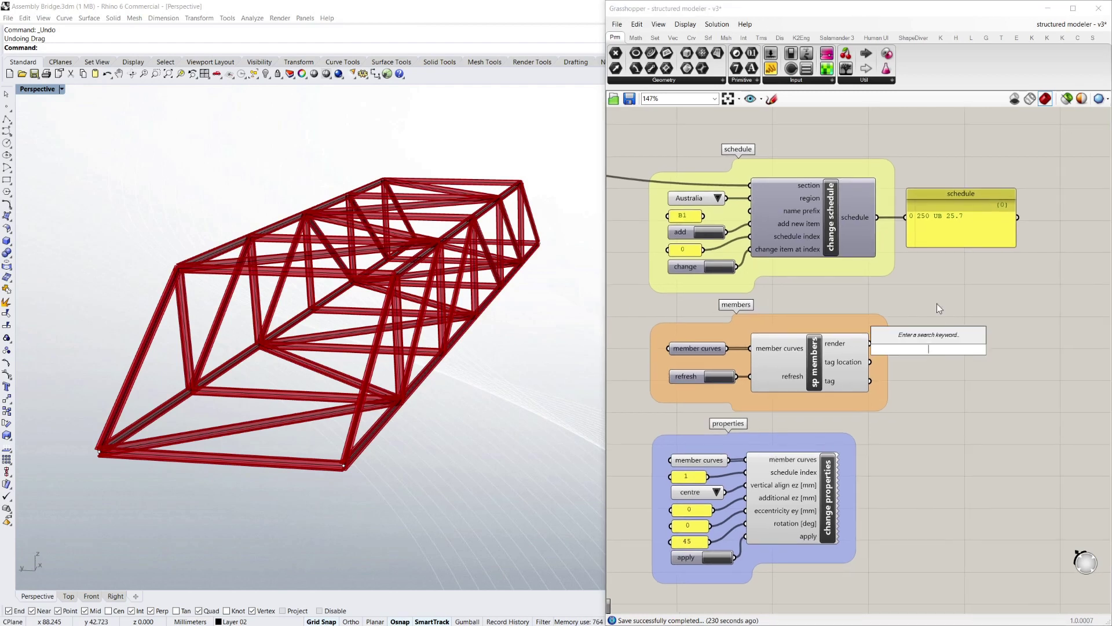
{"action": "left_click", "coordinate": [779, 38]}
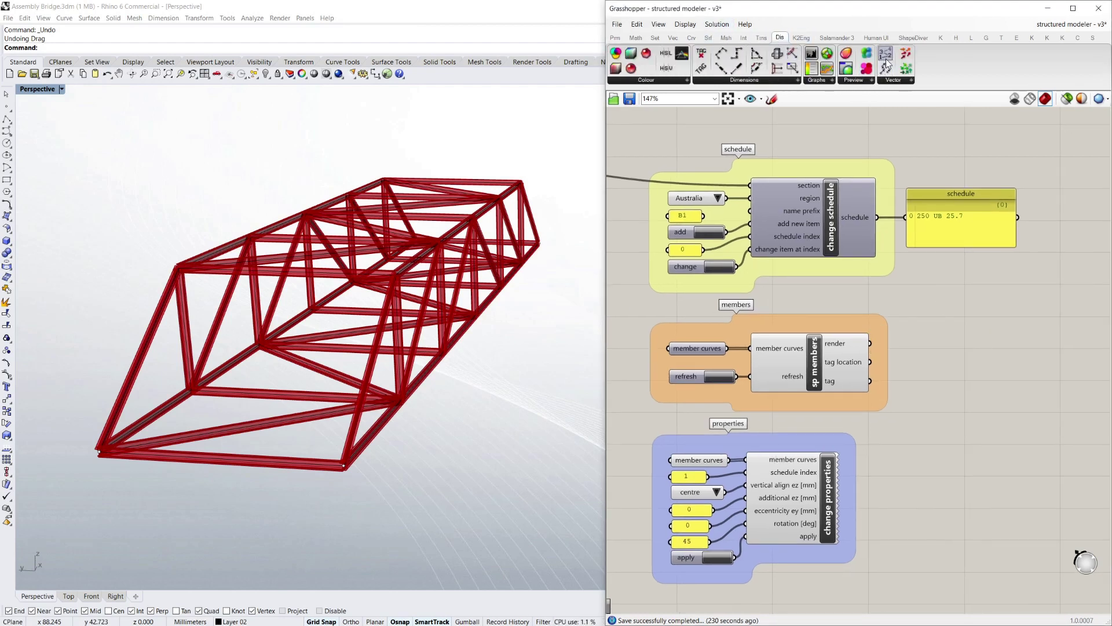
{"action": "left_click_drag", "start_coordinate": [846, 70], "coordinate": [949, 351]}
{"action": "left_click_drag", "start_coordinate": [871, 344], "coordinate": [965, 355]}
Step: Add a Colour Swatch near the material input of the preview component
{"action": "double_click", "coordinate": [917, 374]}
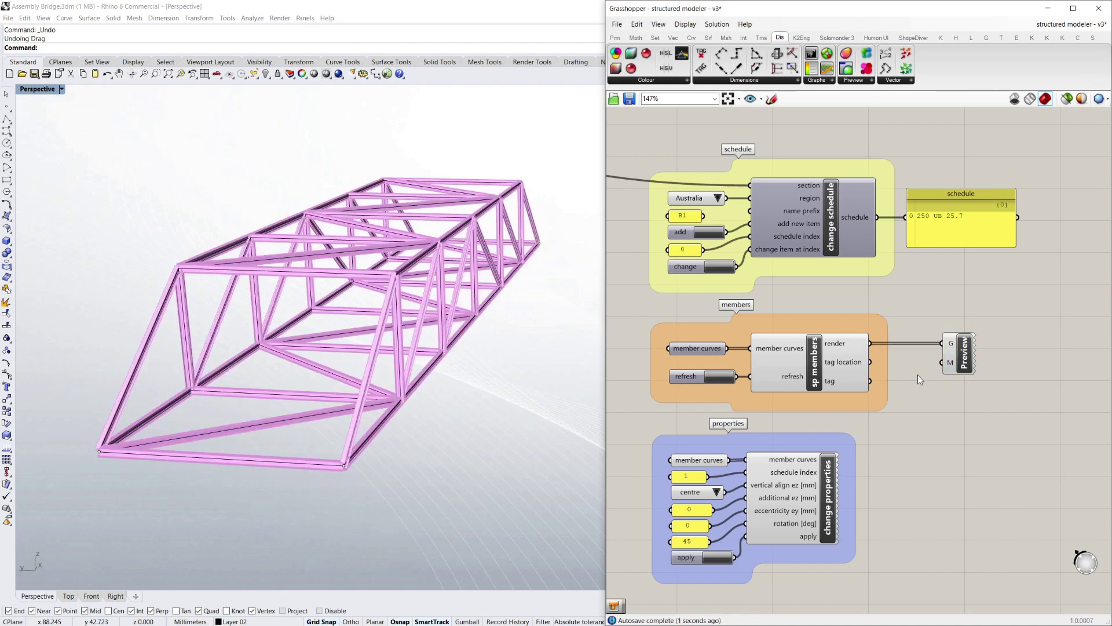
{"action": "type", "text": "swa"}
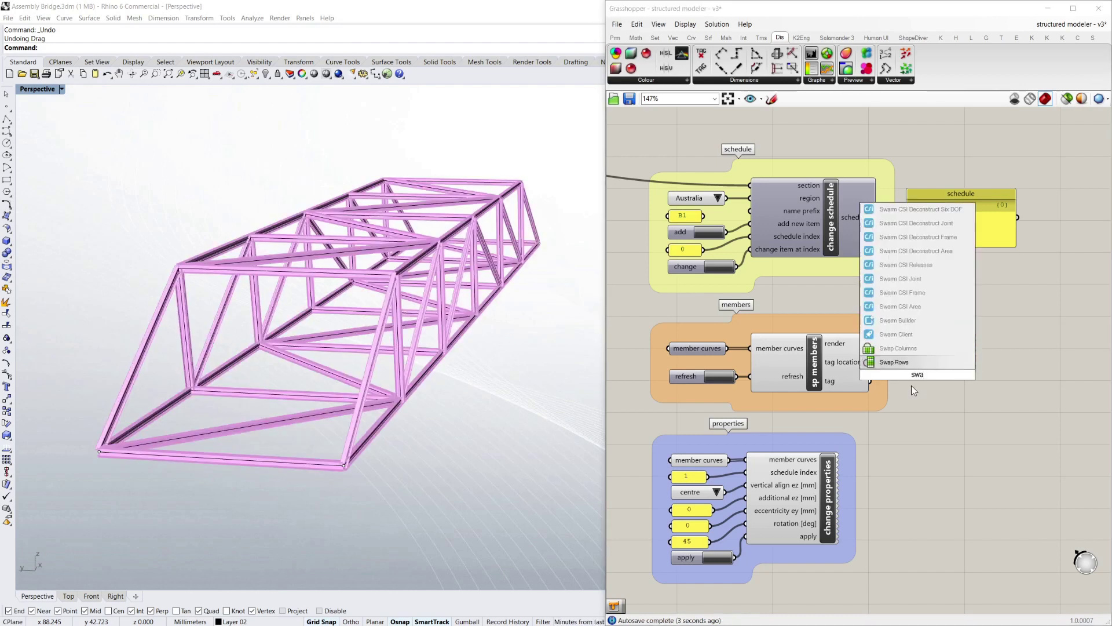
{"action": "type", "text": "tch"}
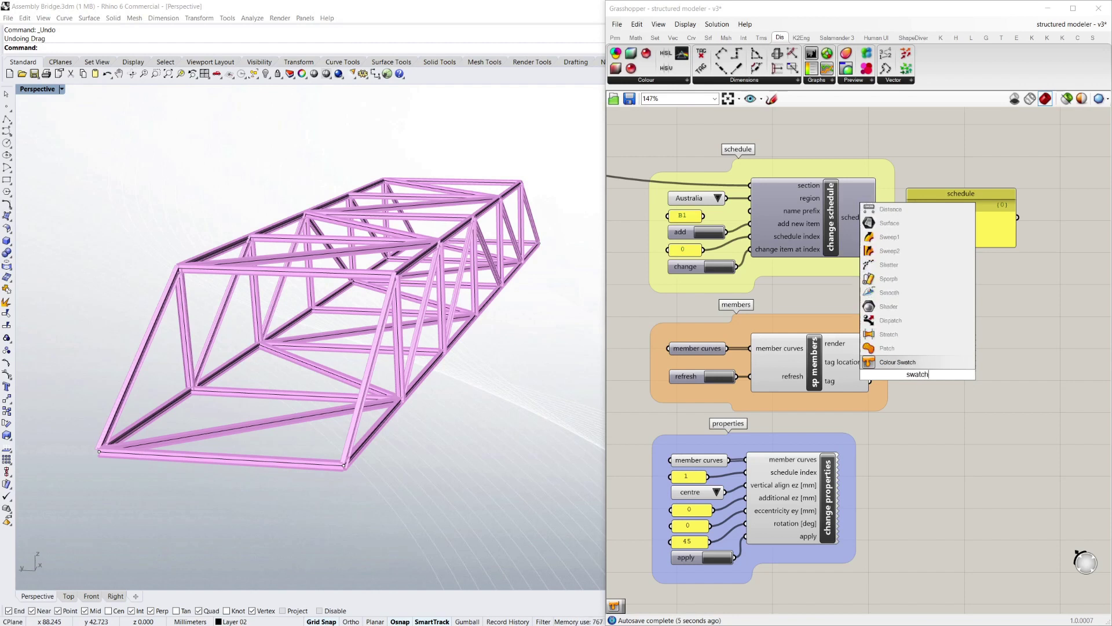
{"action": "key", "text": "Return"}
Step: Set the swatch to blue with hue 233°, saturation 100 and value 100, and connect it to the preview's material input
{"action": "left_click", "coordinate": [932, 374]}
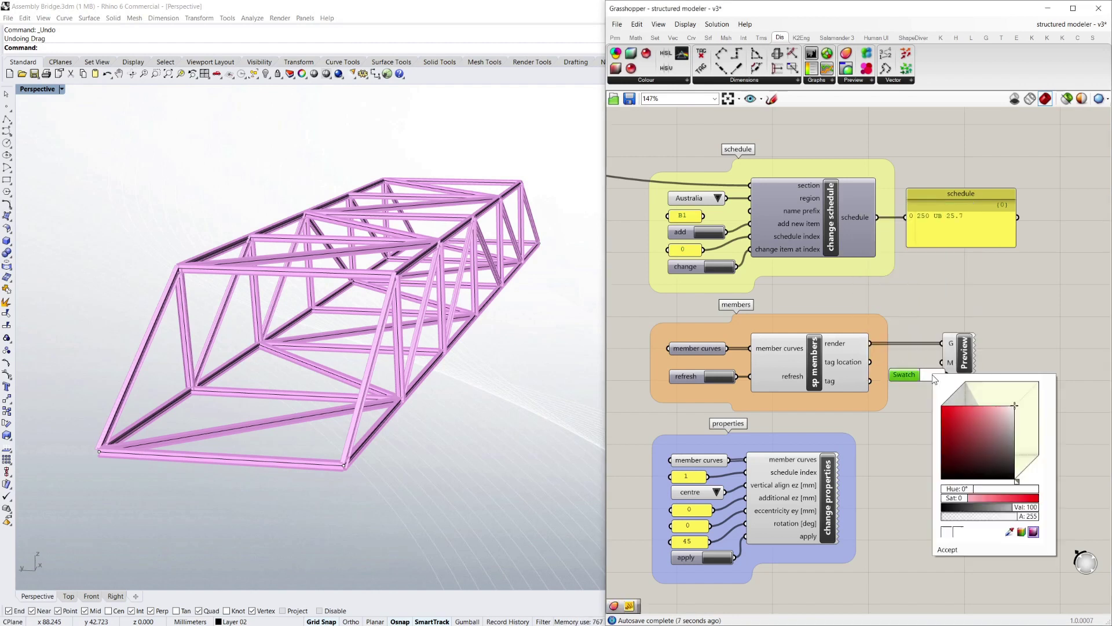
{"action": "mouse_move", "coordinate": [960, 502]}
{"action": "left_mouse_down"}
{"action": "mouse_move", "coordinate": [1014, 502]}
{"action": "mouse_move", "coordinate": [991, 491]}
{"action": "mouse_move", "coordinate": [975, 502]}
{"action": "left_mouse_up"}
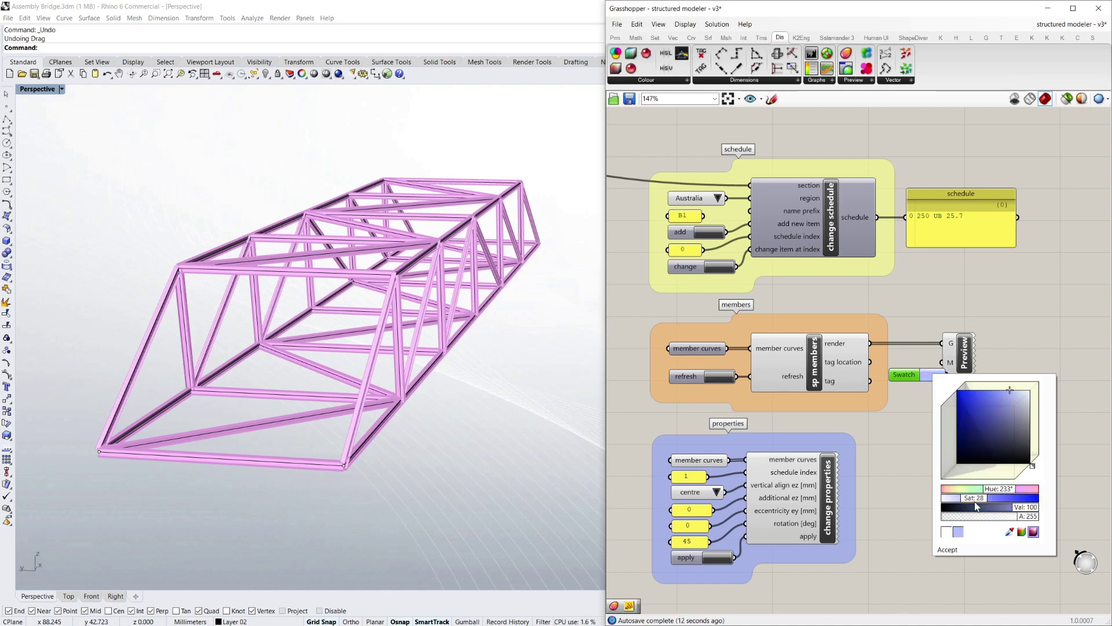
{"action": "left_click_drag", "start_coordinate": [1010, 397], "coordinate": [957, 390]}
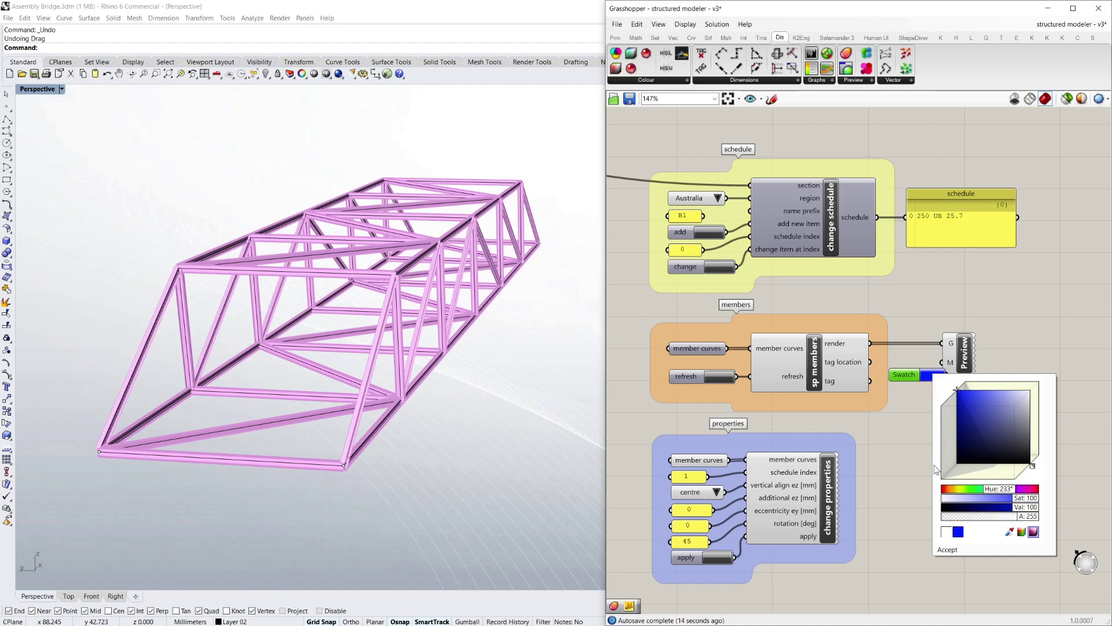
{"action": "left_click", "coordinate": [947, 550]}
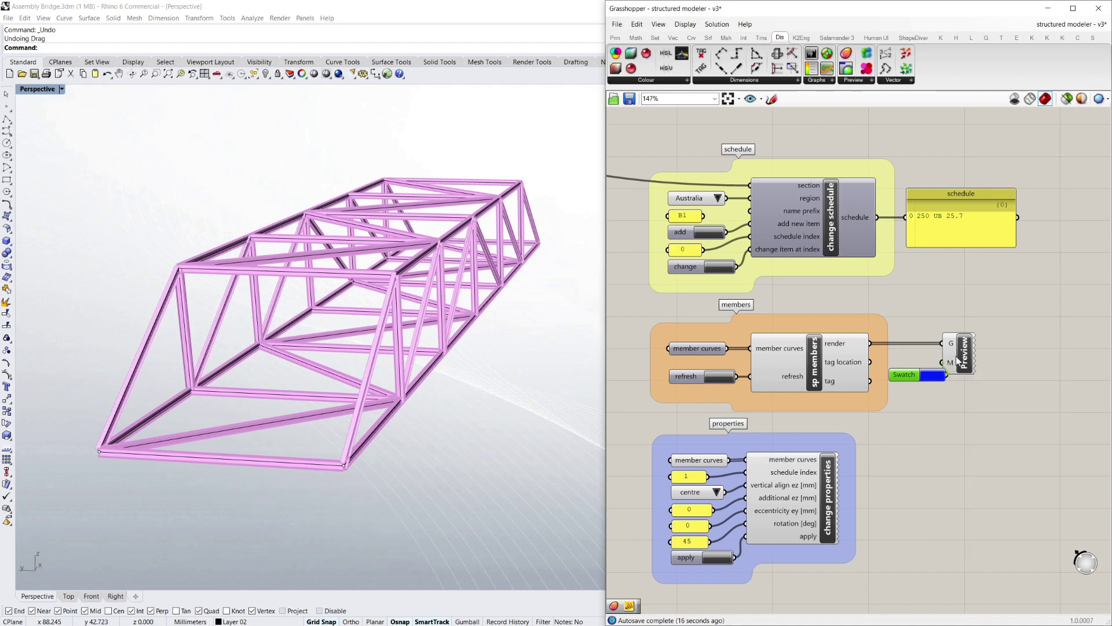
{"action": "left_click_drag", "start_coordinate": [978, 349], "coordinate": [1008, 346]}
{"action": "left_click_drag", "start_coordinate": [905, 376], "coordinate": [917, 367]}
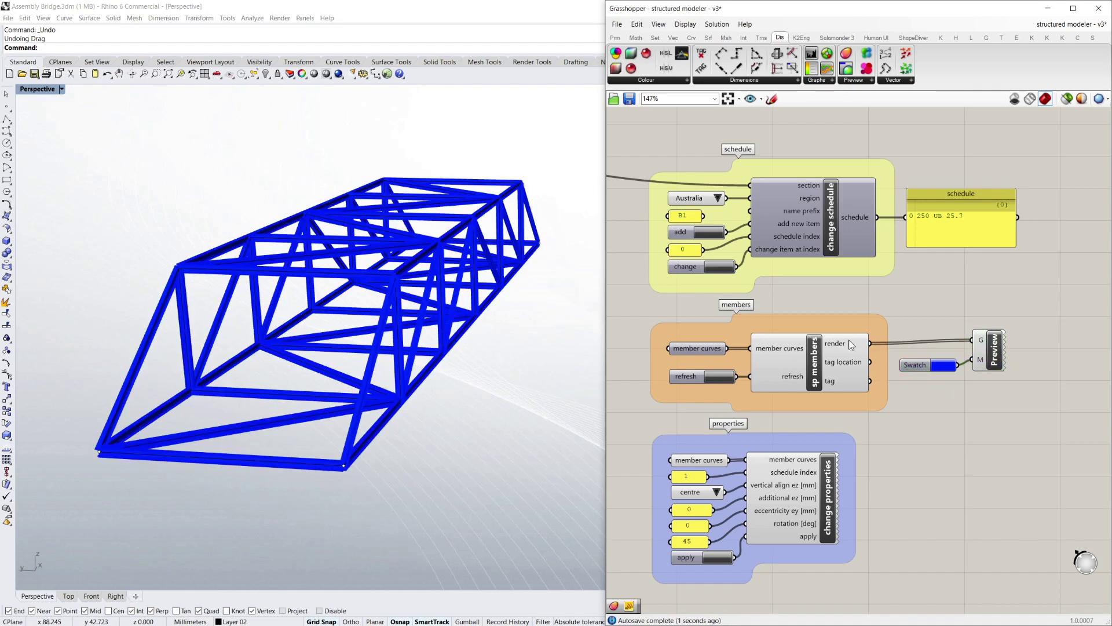
{"action": "right_click_drag", "start_coordinate": [400, 351], "coordinate": [355, 392]}
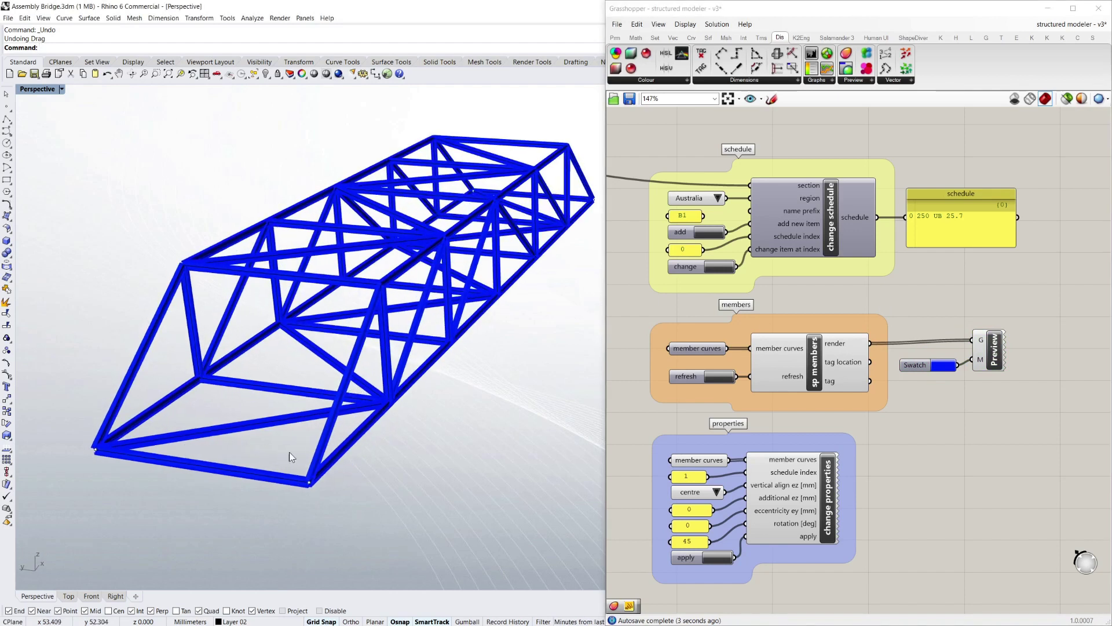
{"action": "scroll", "coordinate": [249, 437], "scroll_direction": "up", "scroll_amount": 2}
{"action": "scroll", "coordinate": [226, 417], "scroll_direction": "down", "scroll_amount": 2}
{"action": "scroll", "coordinate": [230, 502], "scroll_direction": "down", "scroll_amount": 1}
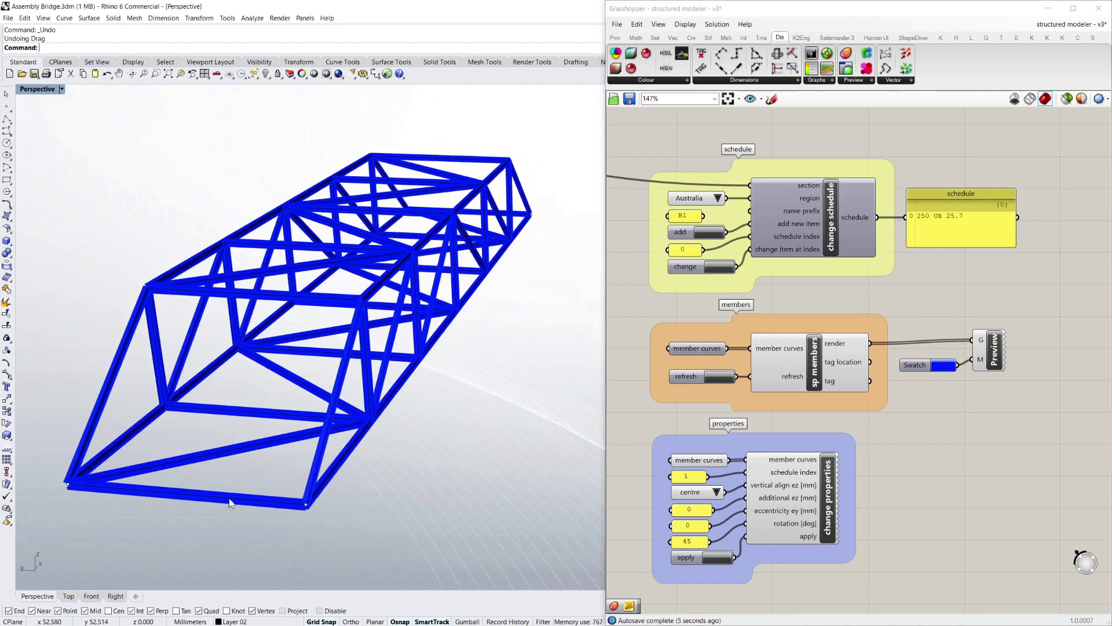
{"action": "scroll", "coordinate": [238, 454], "scroll_direction": "up", "scroll_amount": 1}
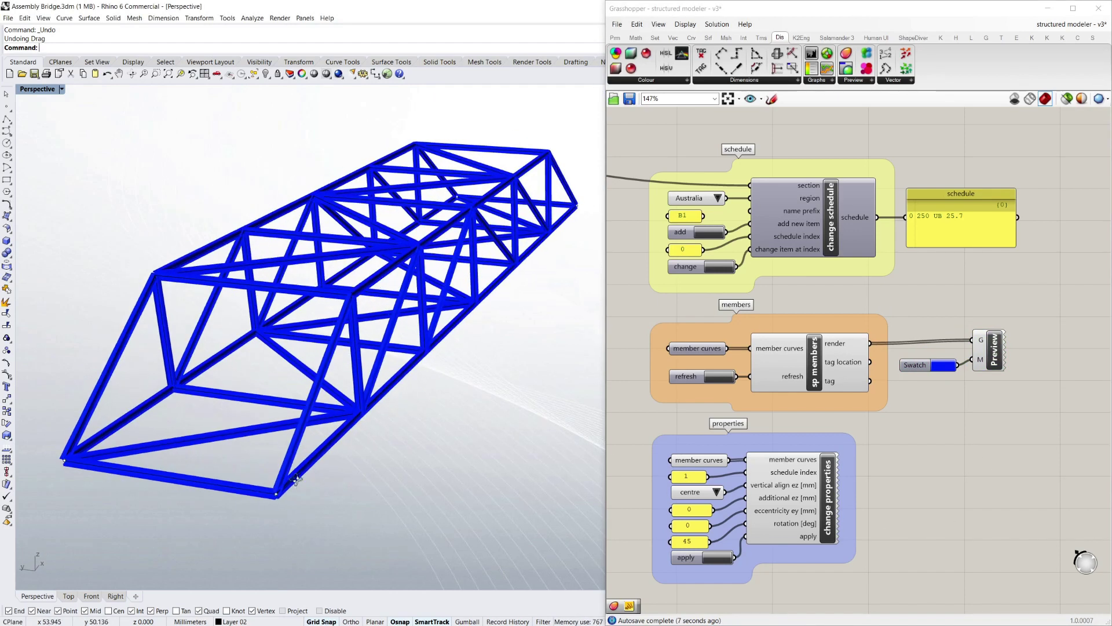
Step: Add a Text Tag 3D component and connect the members' tag location and tag outputs to its location and text inputs
{"action": "left_click", "coordinate": [974, 422]}
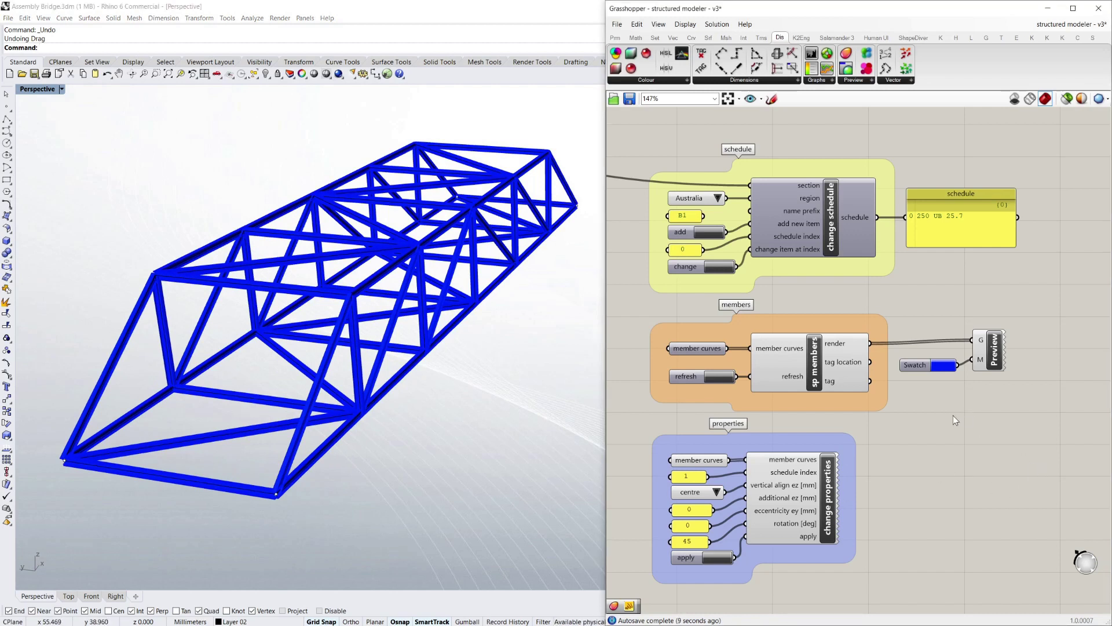
{"action": "double_click", "coordinate": [949, 426]}
{"action": "type", "text": "tag"}
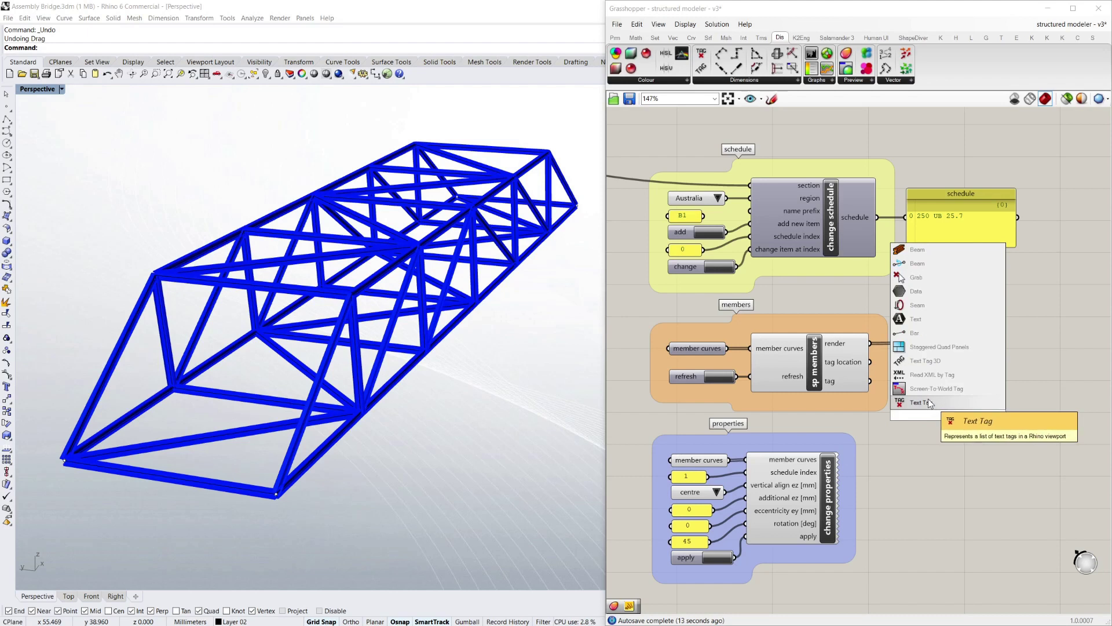
{"action": "left_click", "coordinate": [925, 361]}
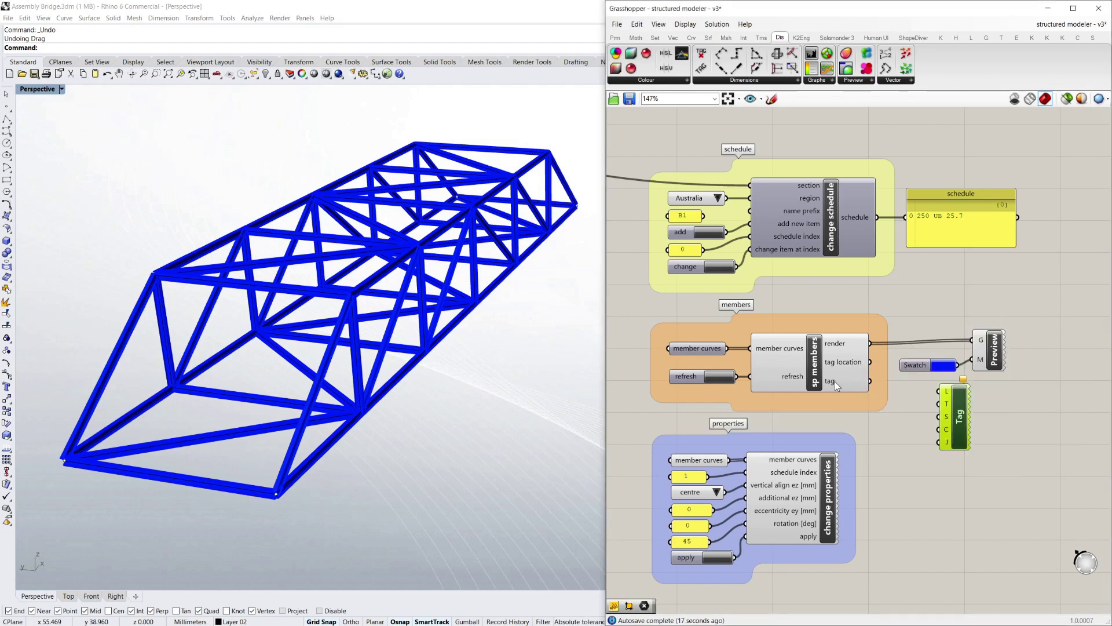
{"action": "left_click_drag", "start_coordinate": [873, 364], "coordinate": [937, 393]}
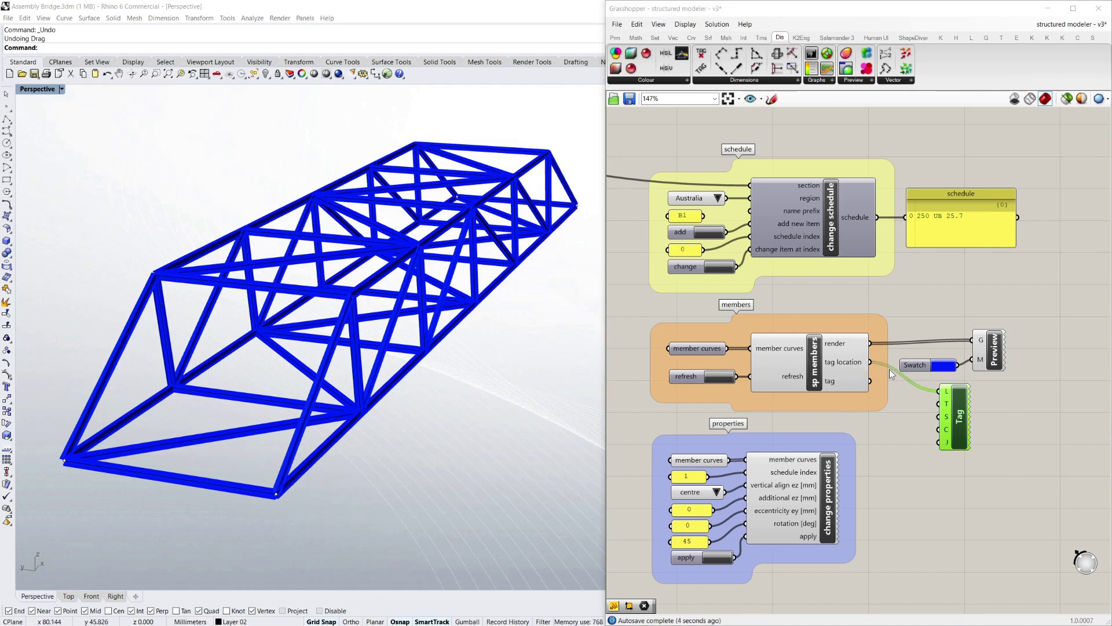
{"action": "left_click_drag", "start_coordinate": [872, 384], "coordinate": [938, 404]}
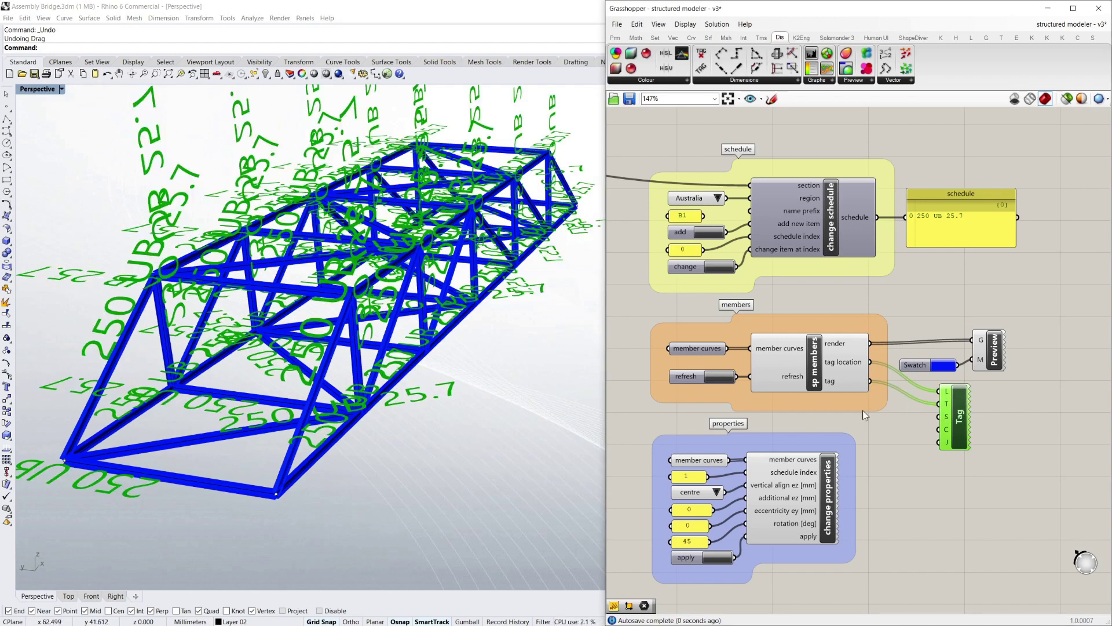
{"action": "left_click", "coordinate": [1023, 454]}
Step: Set the size input of the Text Tag 3D component to 0.2
{"action": "right_click_drag", "start_coordinate": [371, 341], "coordinate": [354, 336]}
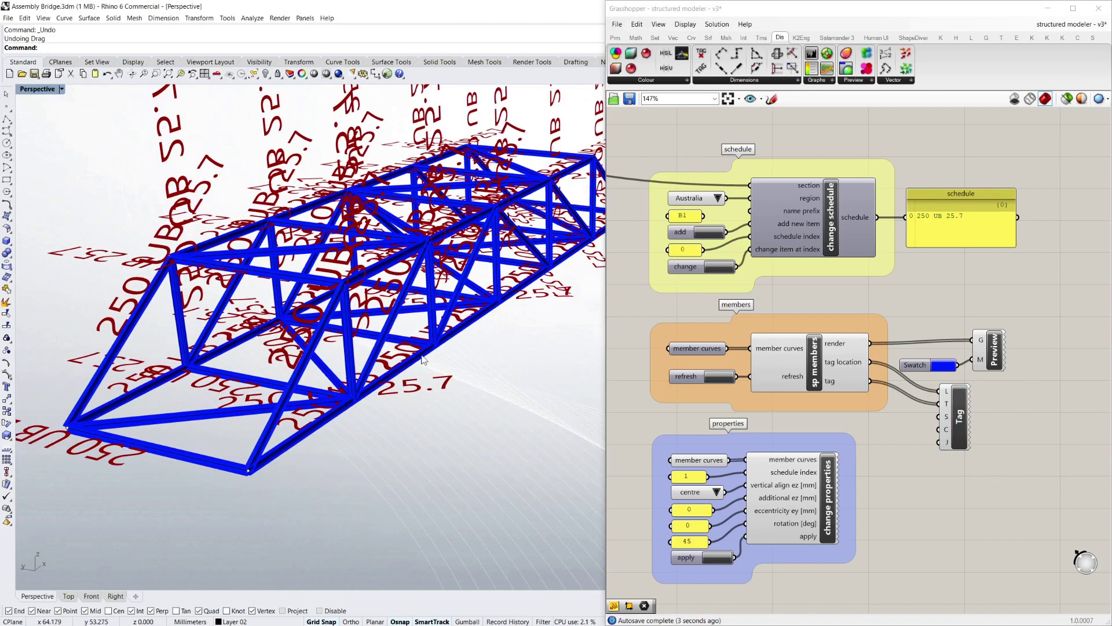
{"action": "right_click", "coordinate": [948, 419]}
{"action": "mouse_move", "coordinate": [998, 519]}
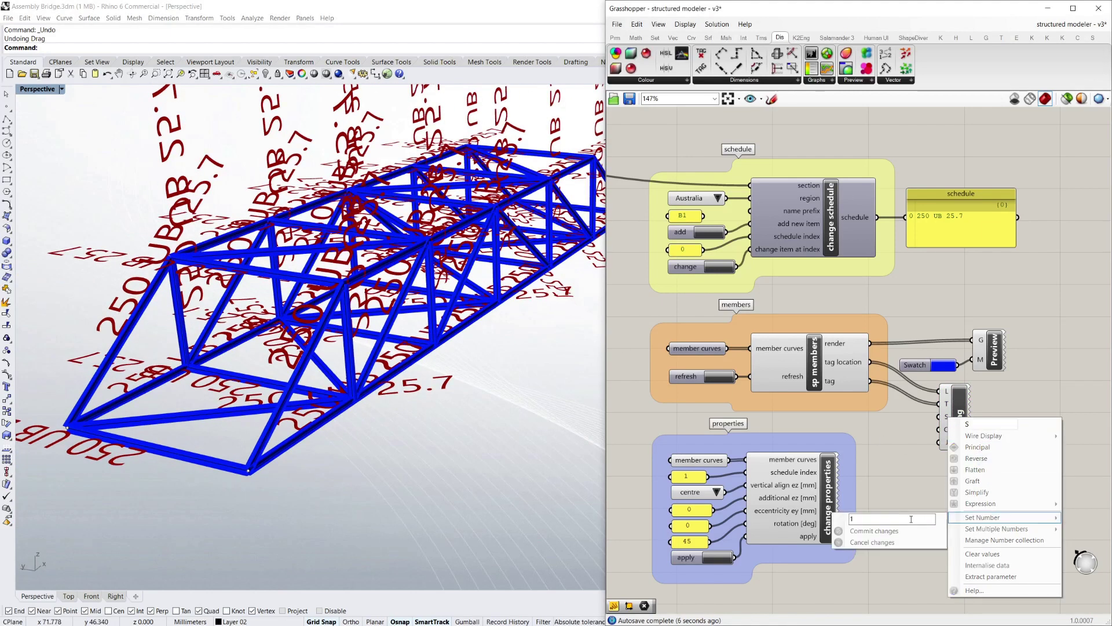
{"action": "left_click_drag", "start_coordinate": [911, 519], "coordinate": [843, 519]}
{"action": "type", "text": ".2"}
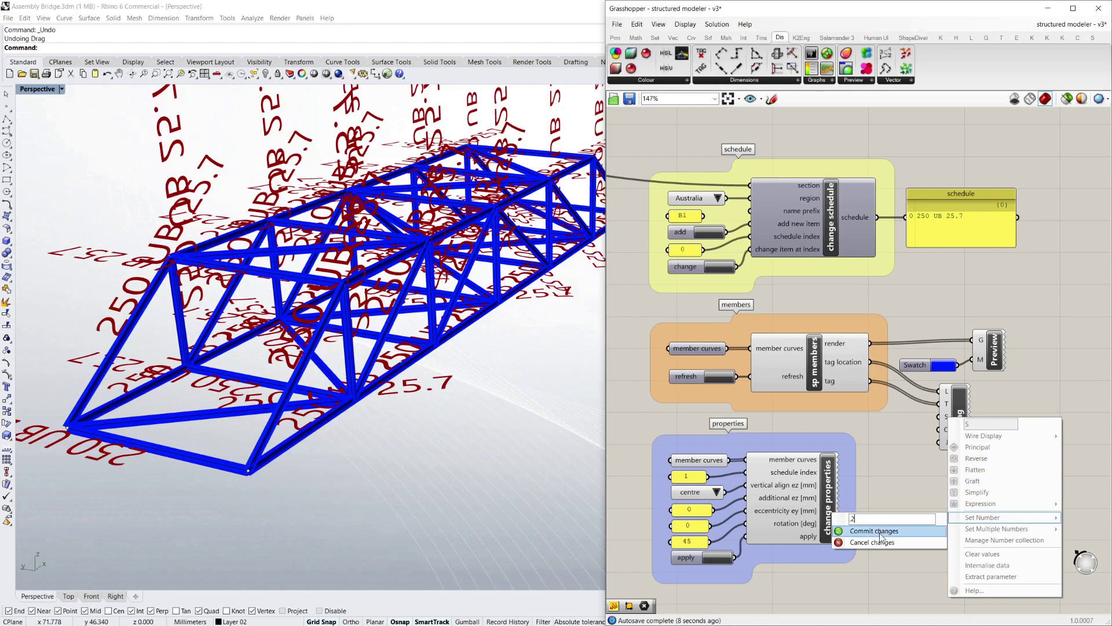
{"action": "left_click", "coordinate": [875, 532]}
{"action": "right_click_drag", "start_coordinate": [446, 395], "coordinate": [437, 408]}
{"action": "left_click", "coordinate": [1000, 503]}
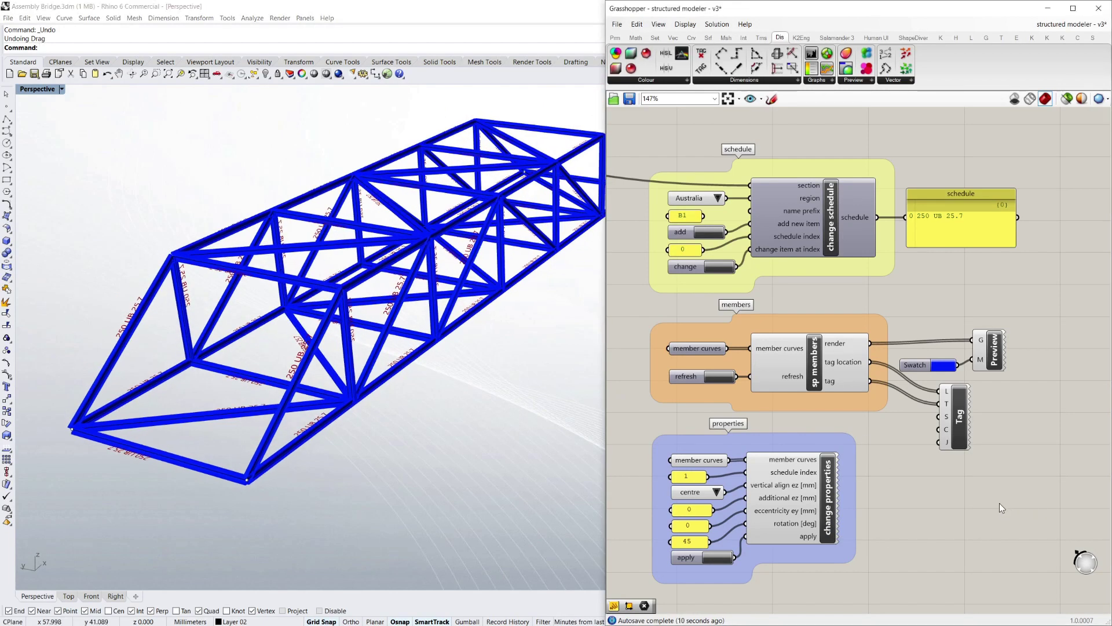
{"action": "right_click_drag", "start_coordinate": [288, 416], "coordinate": [371, 392]}
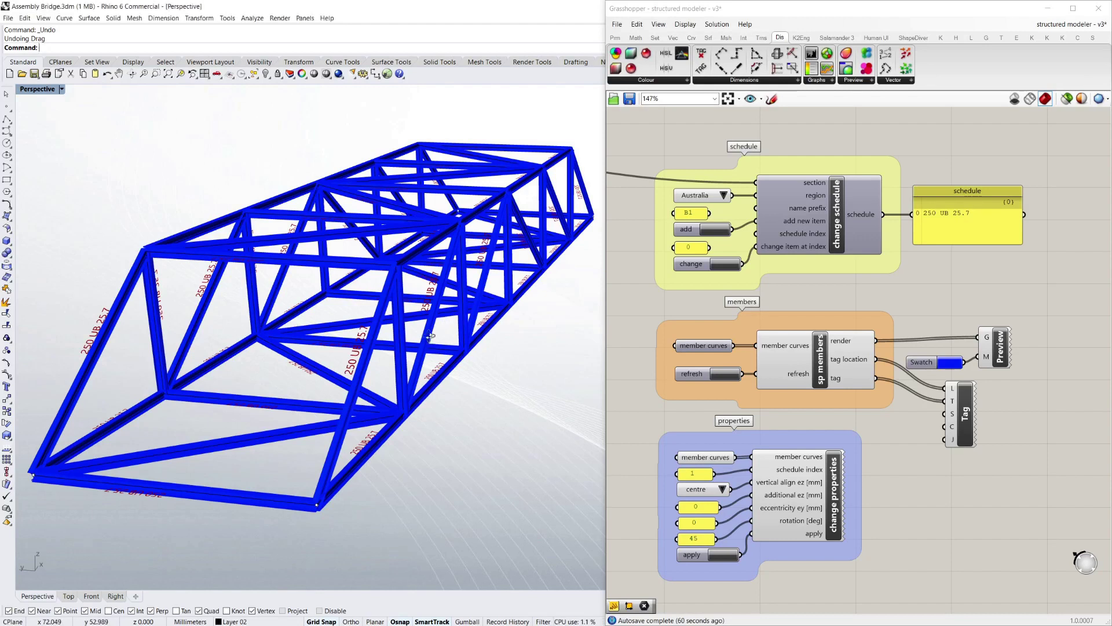
{"action": "right_click_drag", "start_coordinate": [425, 328], "coordinate": [430, 337]}
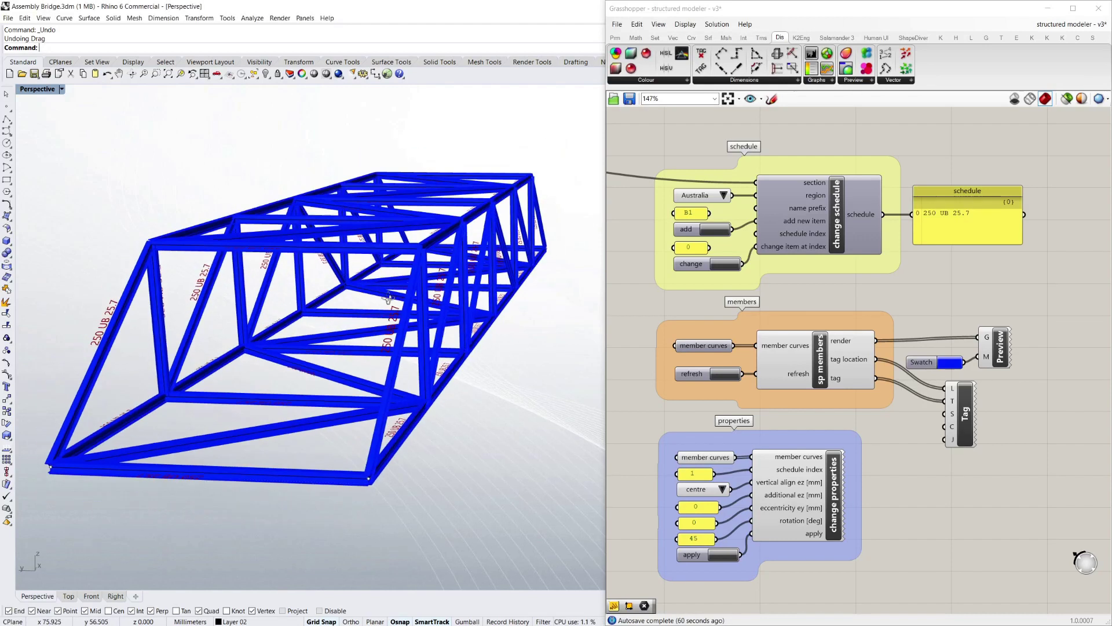
{"action": "right_click_drag", "start_coordinate": [388, 299], "coordinate": [432, 291]}
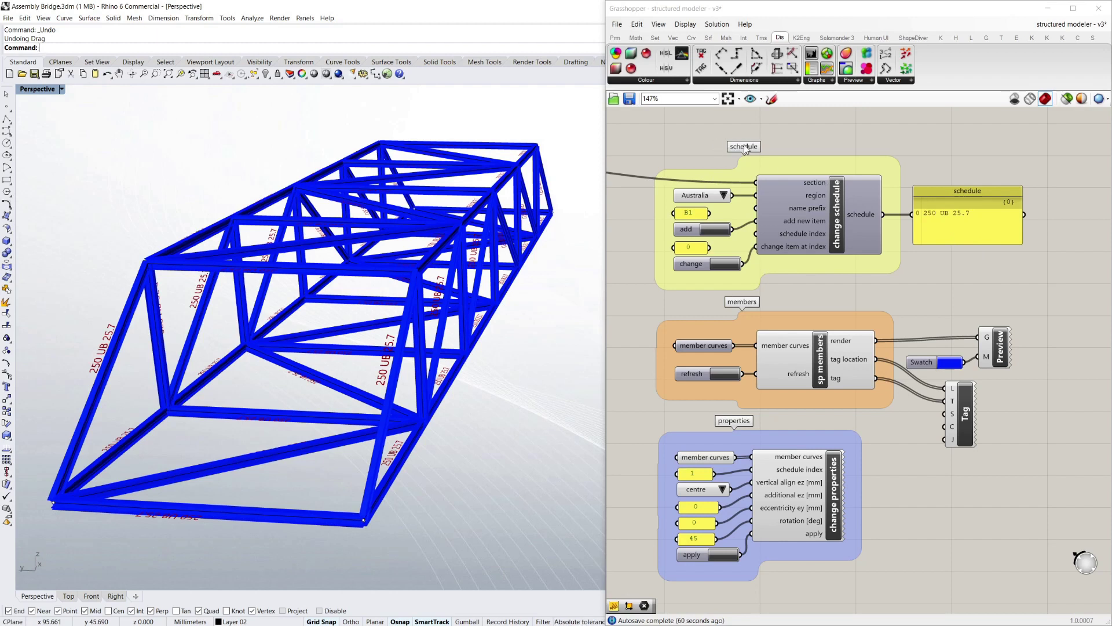
Step: Connect the index panel containing 0 in the schedule group to the schedule index input of the change schedule component
{"action": "left_click", "coordinate": [818, 137]}
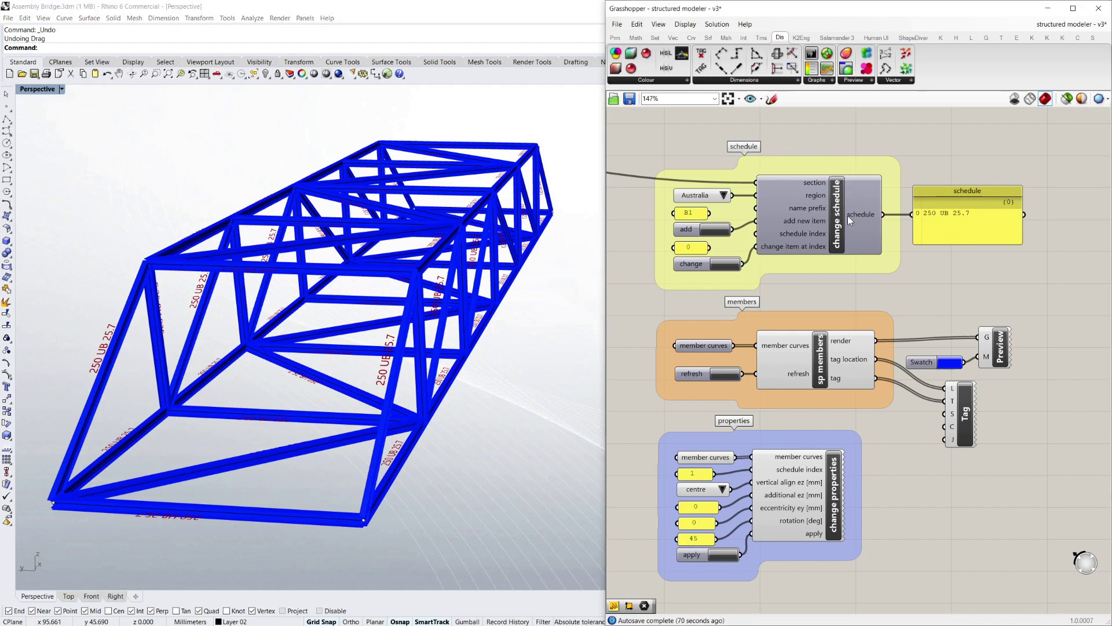
{"action": "left_click", "coordinate": [847, 215]}
{"action": "left_click", "coordinate": [933, 154]}
{"action": "left_click_drag", "start_coordinate": [734, 246], "coordinate": [755, 235]}
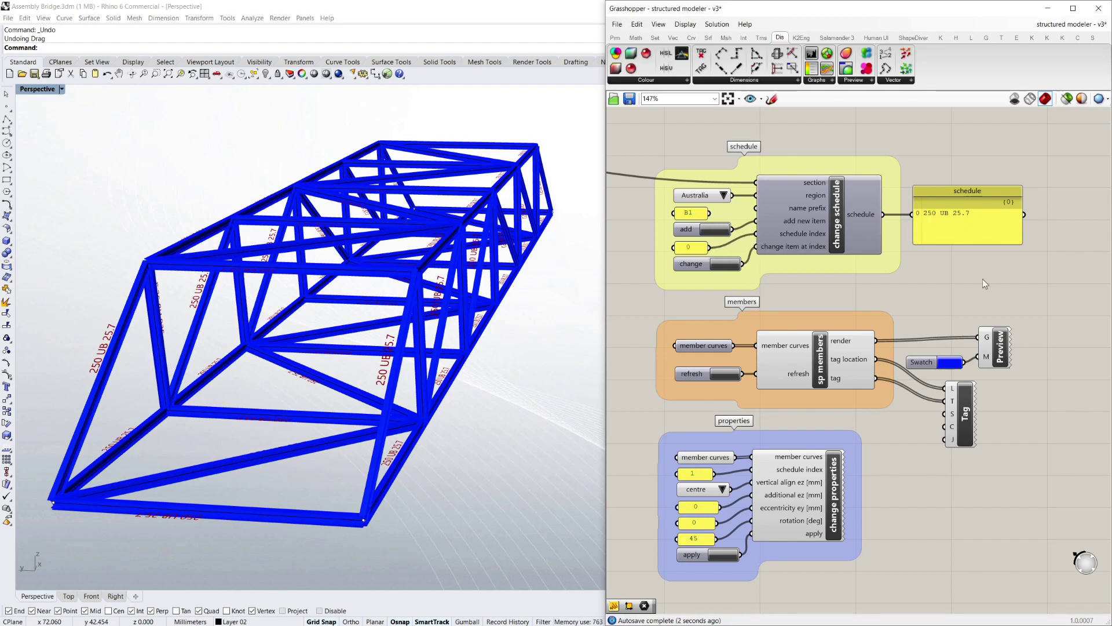
Step: Set the UC/WC section list in the AU sizes group, which feeds the schedule's section input, to 400 WC 144
{"action": "scroll", "coordinate": [982, 278], "scroll_direction": "down", "scroll_amount": 1}
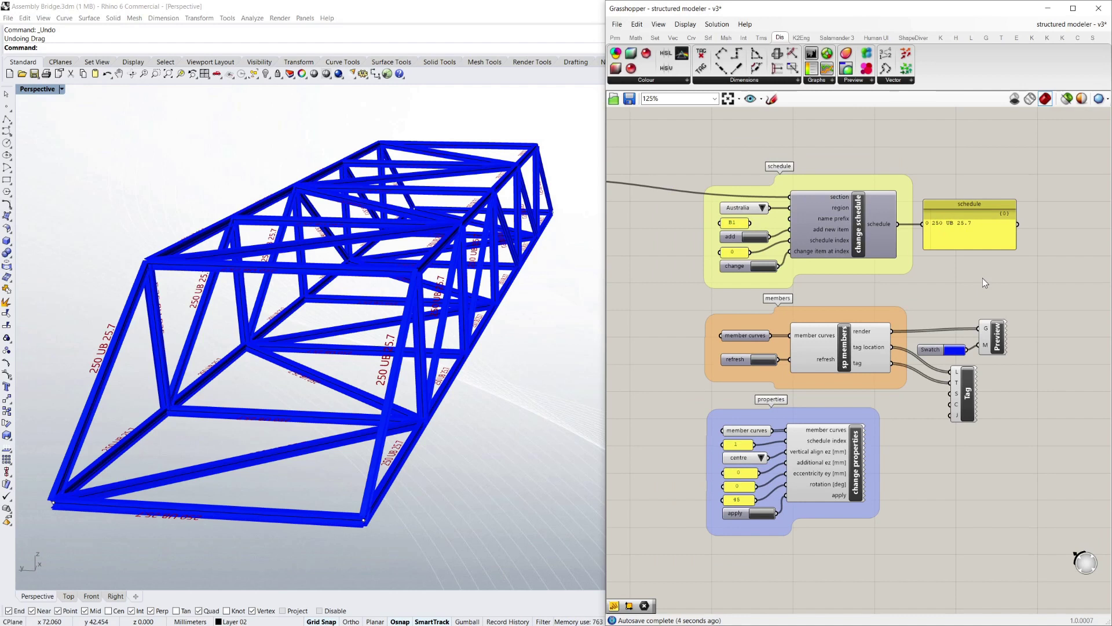
{"action": "scroll", "coordinate": [983, 278], "scroll_direction": "down", "scroll_amount": 3}
{"action": "scroll", "coordinate": [682, 223], "scroll_direction": "up", "scroll_amount": 3}
{"action": "scroll", "coordinate": [684, 227], "scroll_direction": "down", "scroll_amount": 3}
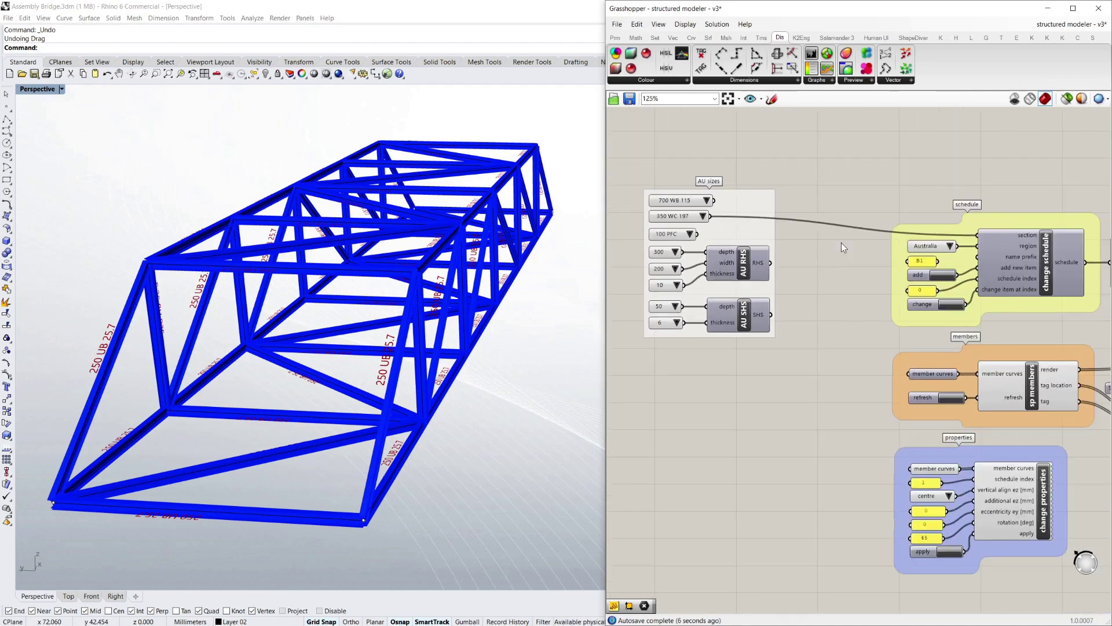
{"action": "scroll", "coordinate": [698, 243], "scroll_direction": "up", "scroll_amount": 2}
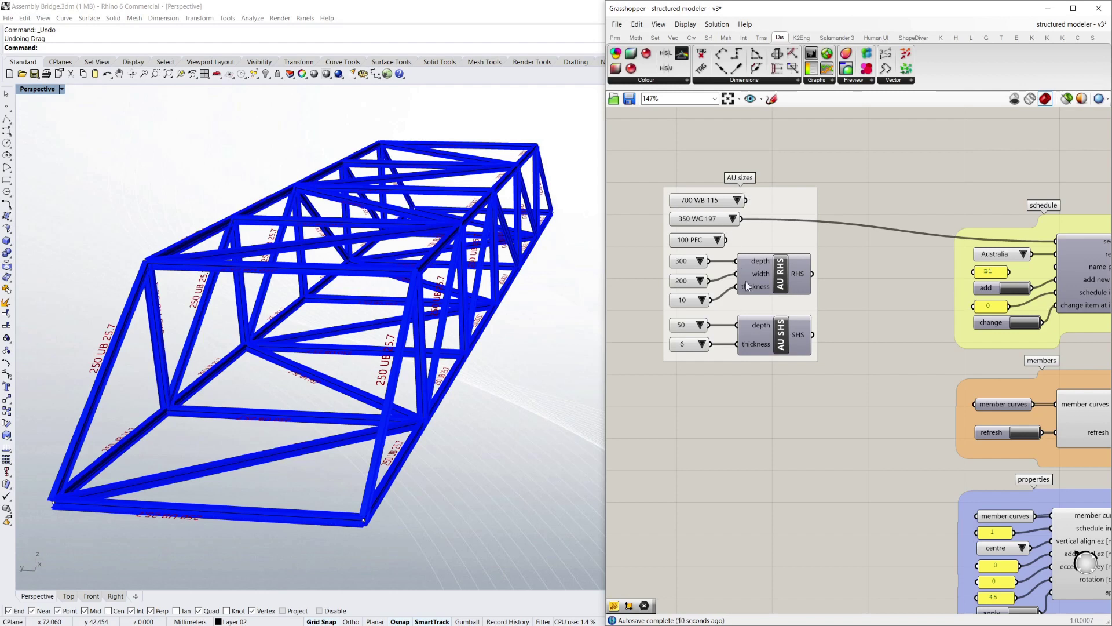
{"action": "left_click", "coordinate": [734, 220]}
{"action": "left_click", "coordinate": [765, 225]}
{"action": "left_click", "coordinate": [732, 218]}
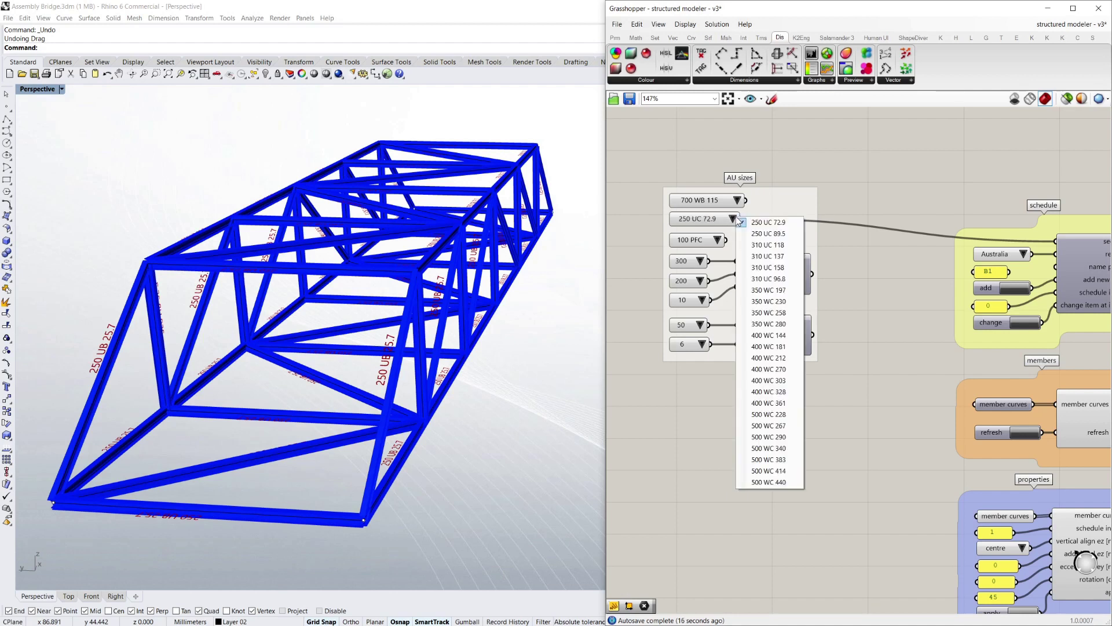
{"action": "left_click", "coordinate": [766, 482]}
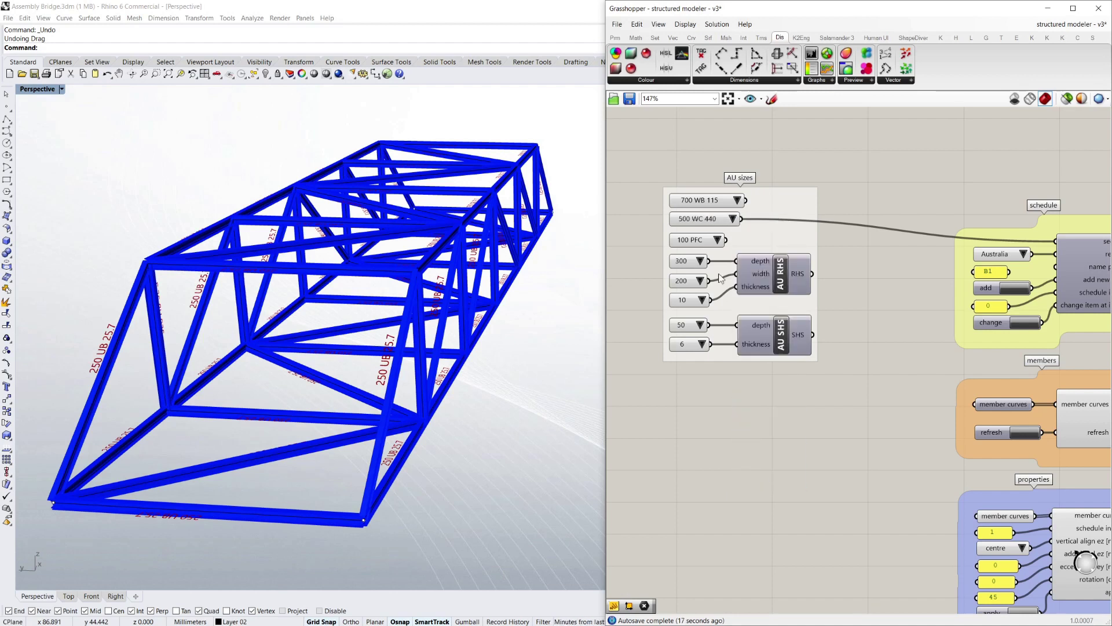
{"action": "left_click", "coordinate": [733, 220]}
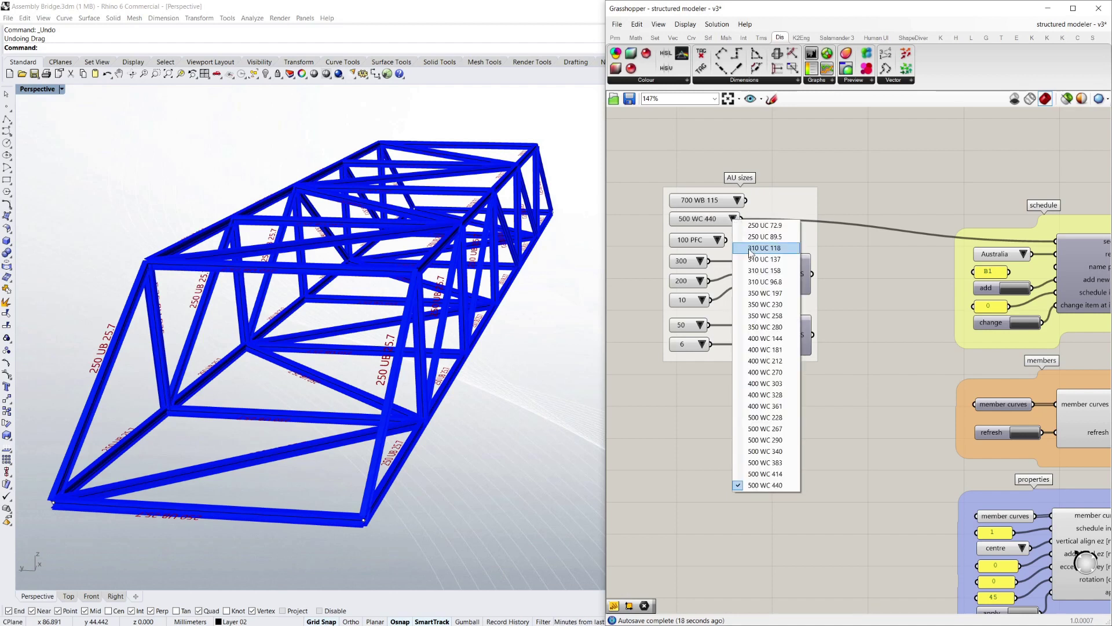
{"action": "left_click", "coordinate": [766, 339]}
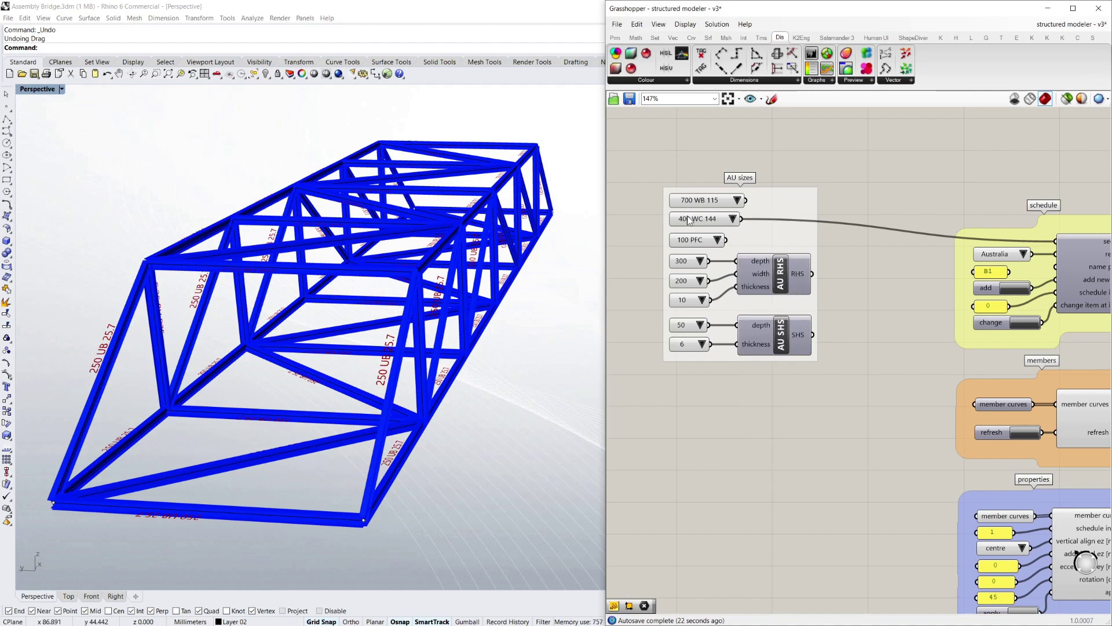
{"action": "scroll", "coordinate": [688, 219], "scroll_direction": "down", "scroll_amount": 2}
{"action": "scroll", "coordinate": [978, 296], "scroll_direction": "up", "scroll_amount": 2}
{"action": "scroll", "coordinate": [975, 297], "scroll_direction": "down", "scroll_amount": 1}
{"action": "right_click_drag", "start_coordinate": [974, 297], "coordinate": [929, 289]}
{"action": "scroll", "coordinate": [1043, 272], "scroll_direction": "up", "scroll_amount": 1}
{"action": "right_click_drag", "start_coordinate": [1042, 272], "coordinate": [926, 265]}
{"action": "scroll", "coordinate": [926, 265], "scroll_direction": "down", "scroll_amount": 2}
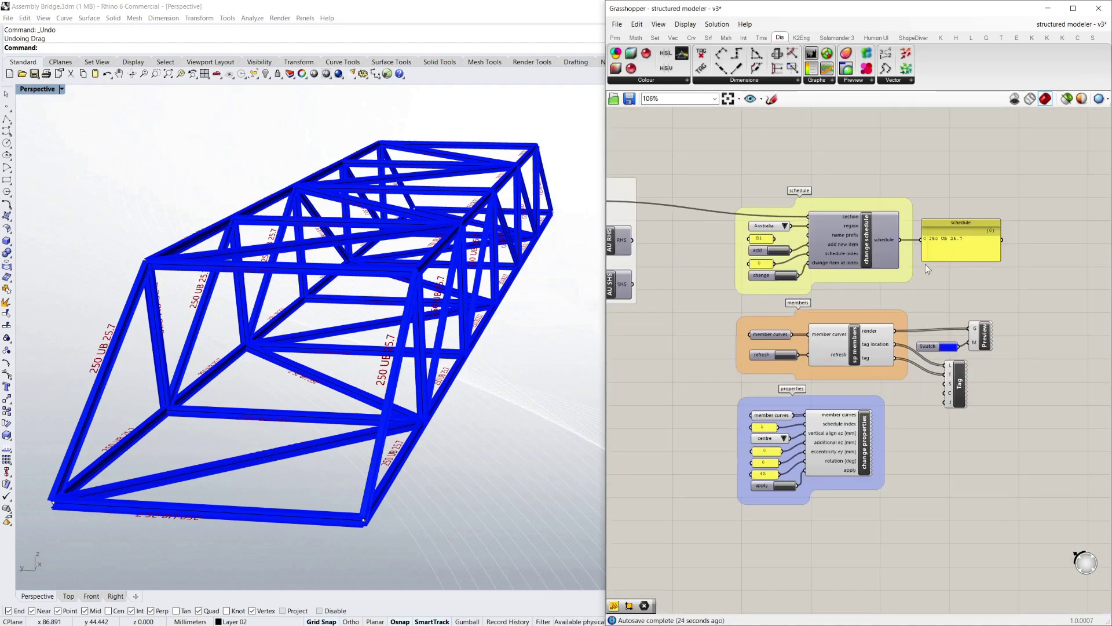
Step: Change the schedule item at index 0 to the 400 WC 144 section and refresh the members
{"action": "scroll", "coordinate": [857, 243], "scroll_direction": "up", "scroll_amount": 2}
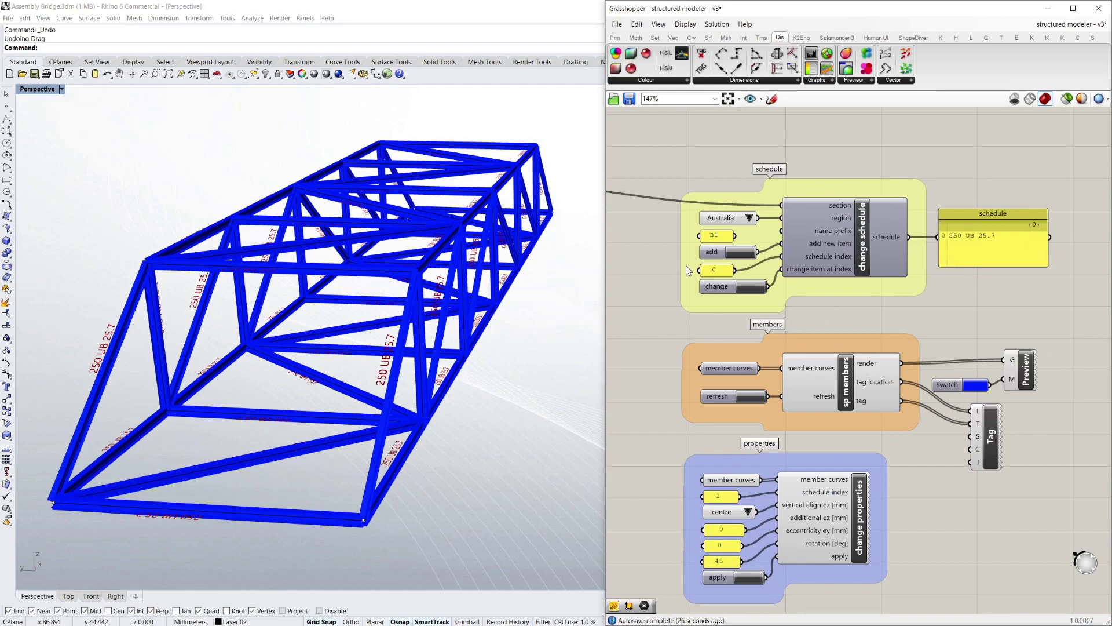
{"action": "left_click", "coordinate": [751, 288]}
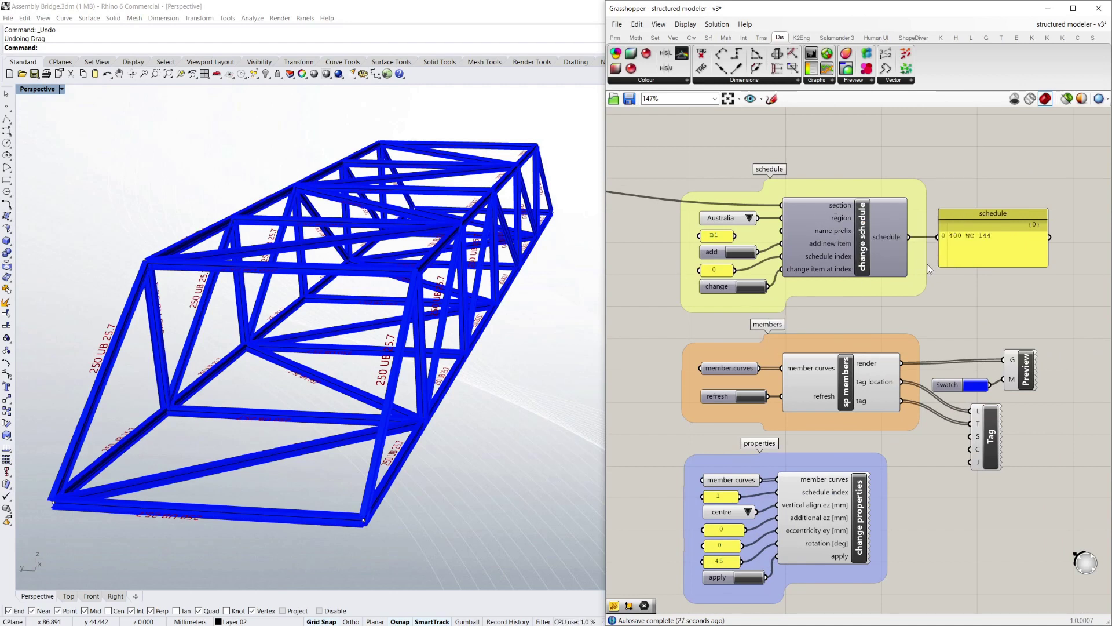
{"action": "left_click", "coordinate": [752, 398]}
Step: Examine the updated truss members and their section tags up close from several angles in the perspective view
{"action": "right_click_drag", "start_coordinate": [521, 373], "coordinate": [486, 377]}
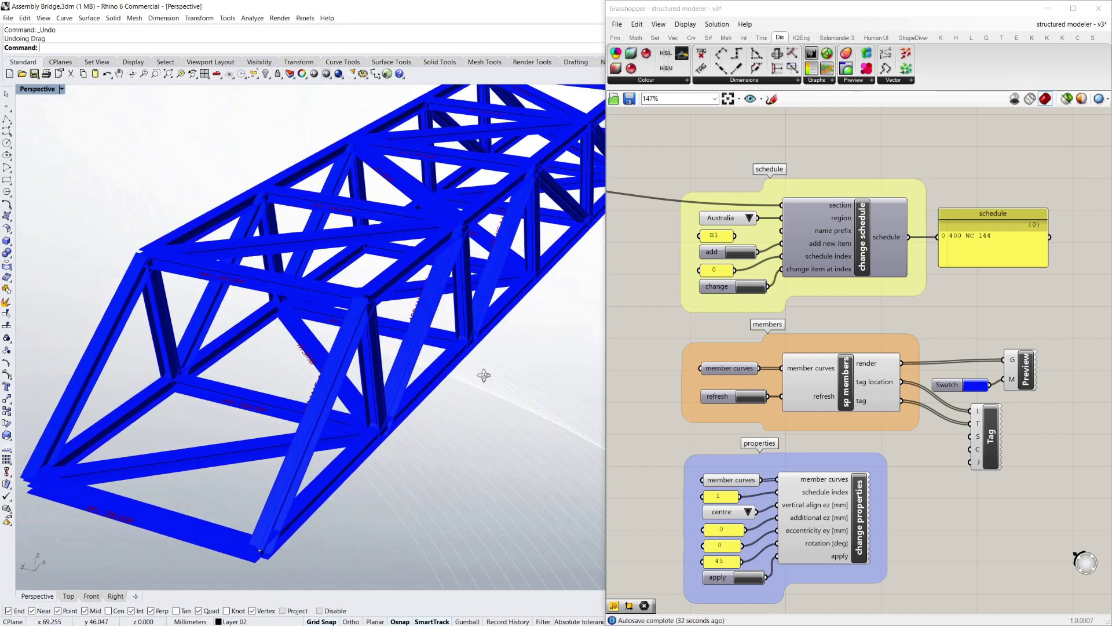
{"action": "scroll", "coordinate": [224, 412], "scroll_direction": "up", "scroll_amount": 8}
{"action": "scroll", "coordinate": [296, 309], "scroll_direction": "down", "scroll_amount": 9}
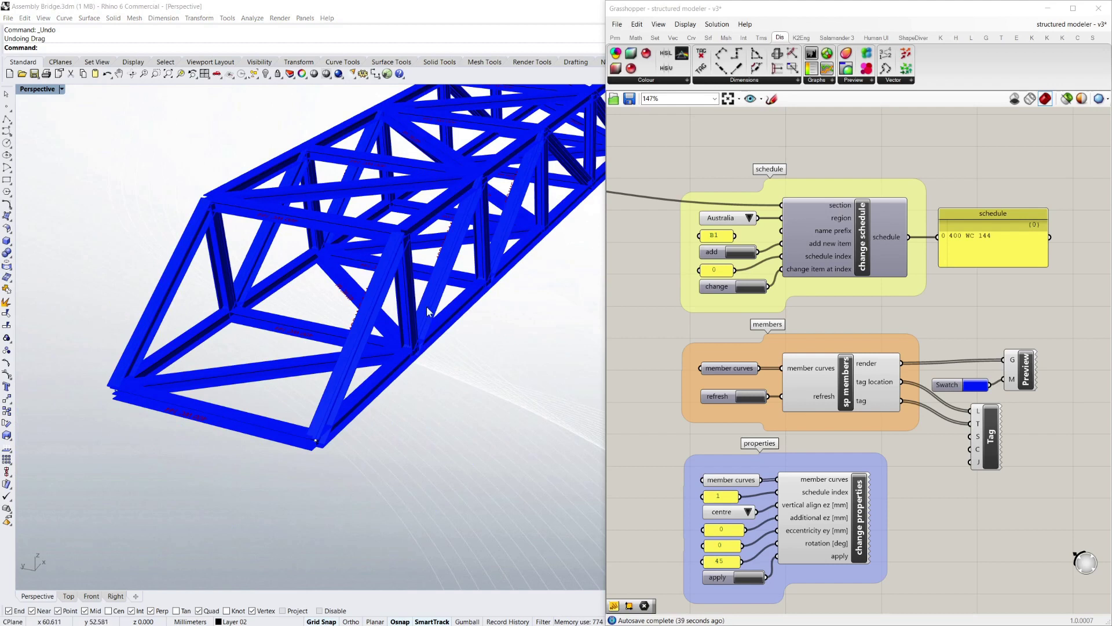
{"action": "right_click_drag", "start_coordinate": [427, 306], "coordinate": [401, 317]}
{"action": "scroll", "coordinate": [307, 318], "scroll_direction": "up", "scroll_amount": 3}
{"action": "scroll", "coordinate": [307, 318], "scroll_direction": "up", "scroll_amount": 4}
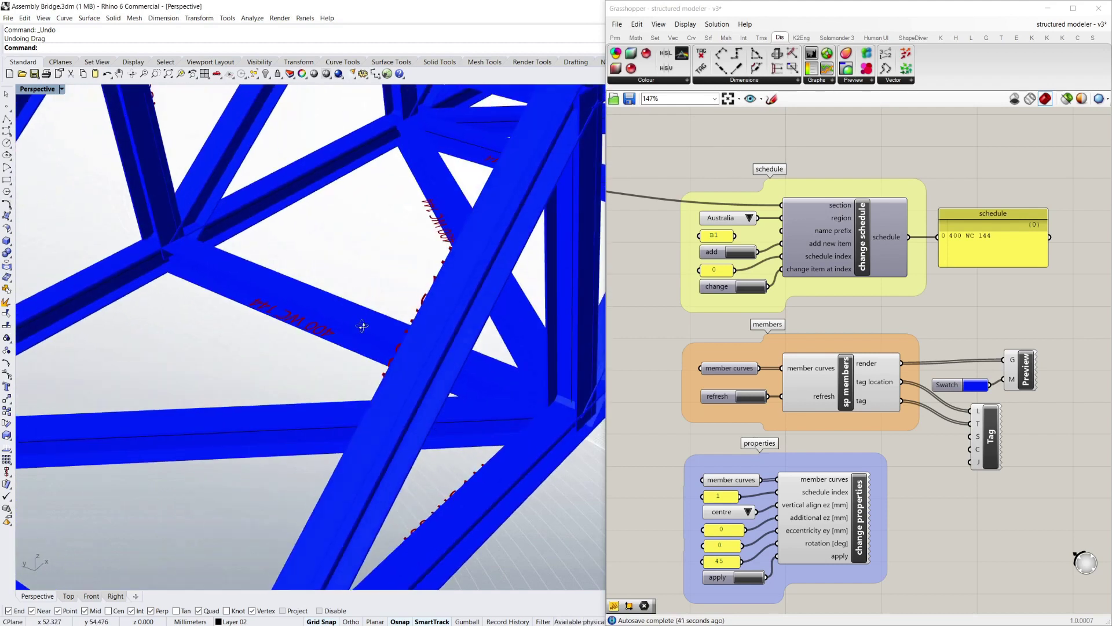
{"action": "scroll", "coordinate": [295, 315], "scroll_direction": "down", "scroll_amount": 6}
{"action": "right_click_drag", "start_coordinate": [290, 348], "coordinate": [311, 337]}
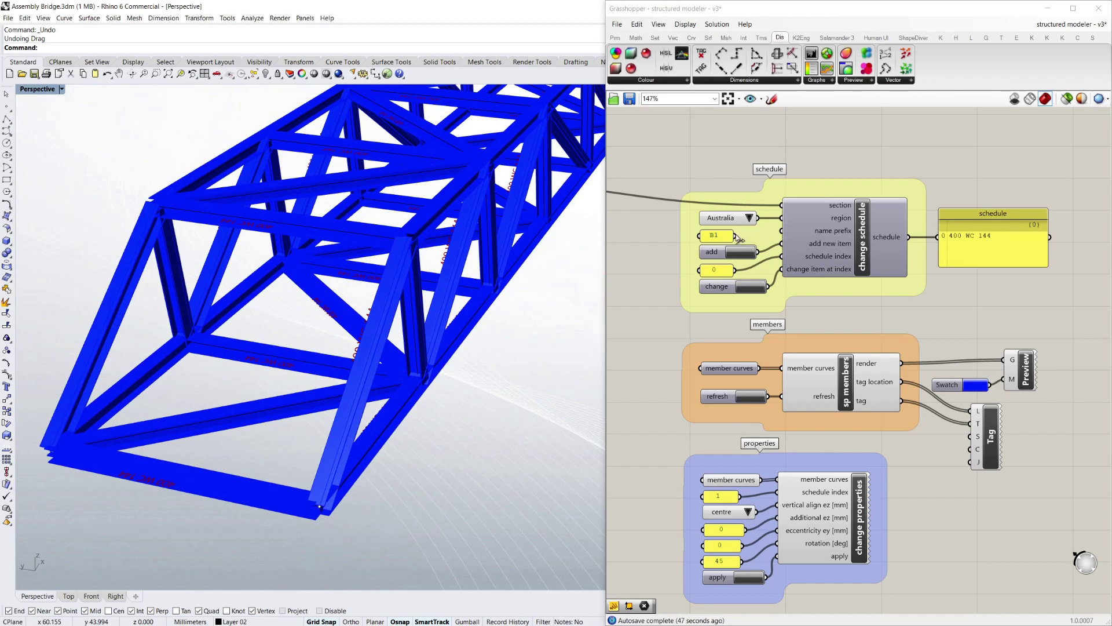
Step: Connect the B1 panel to the change schedule component's name prefix input and update the schedule item at index 0
{"action": "left_click_drag", "start_coordinate": [736, 236], "coordinate": [782, 231]}
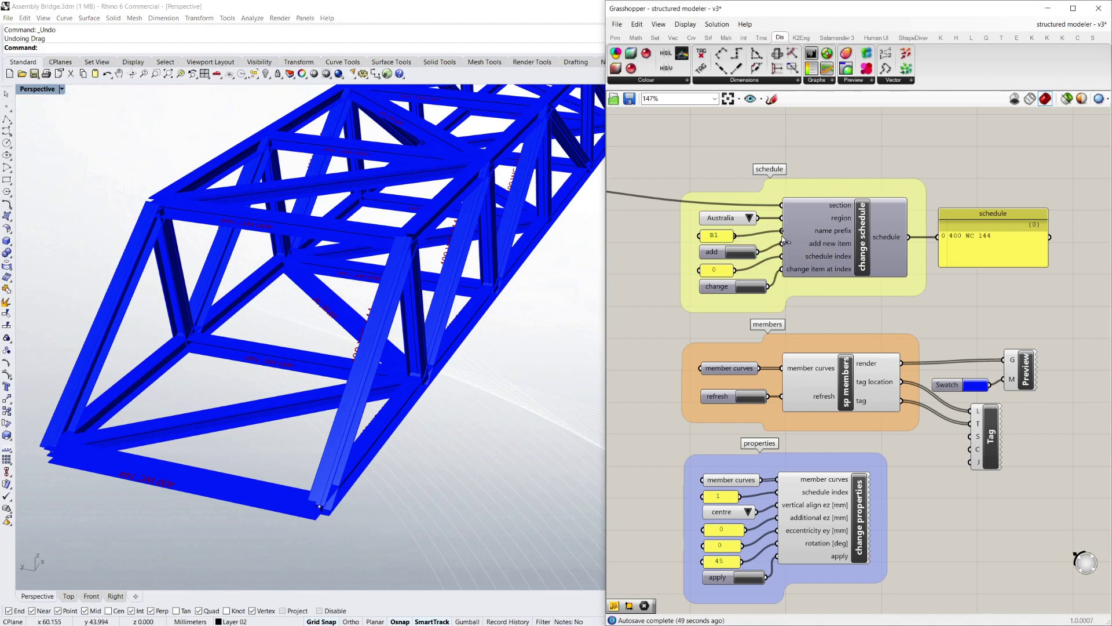
{"action": "left_click", "coordinate": [751, 288]}
{"action": "scroll", "coordinate": [517, 367], "scroll_direction": "up", "scroll_amount": 3}
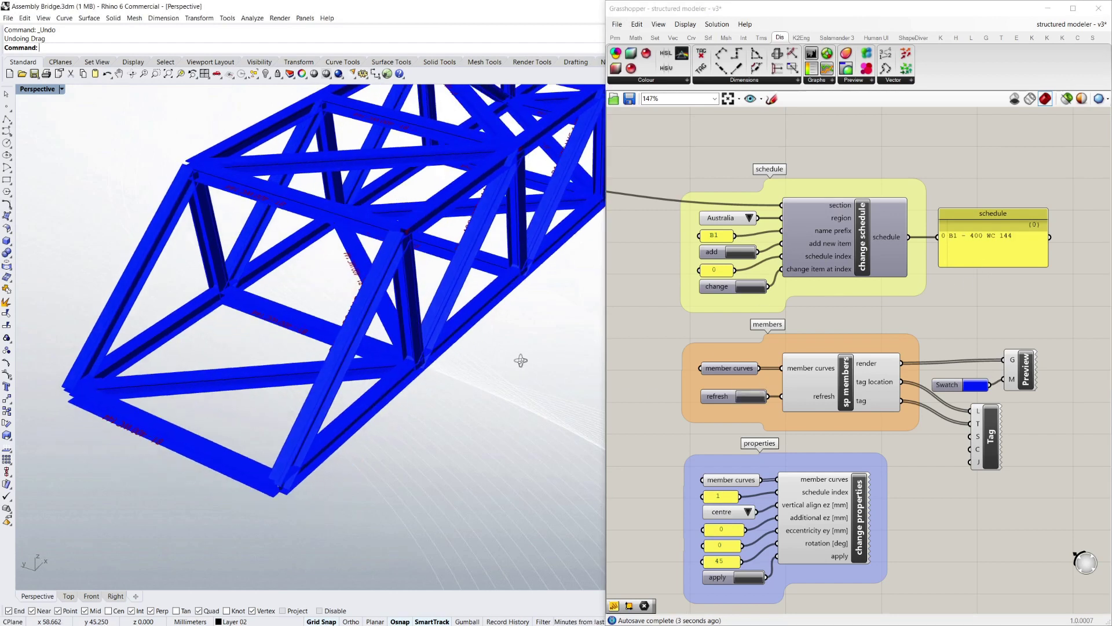
{"action": "scroll", "coordinate": [177, 444], "scroll_direction": "up", "scroll_amount": 3}
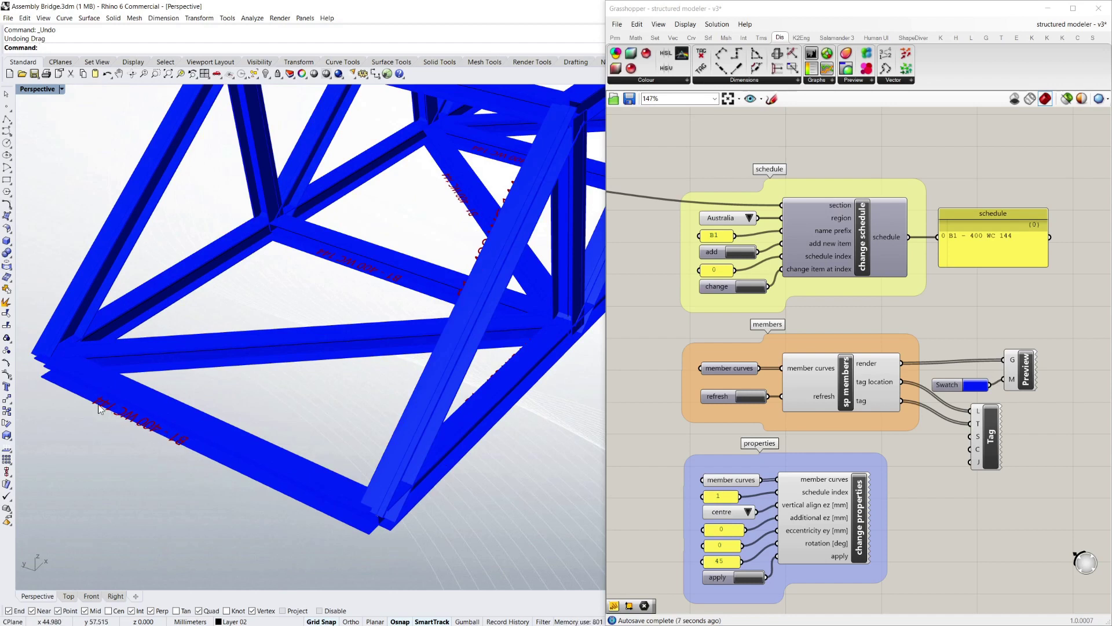
{"action": "scroll", "coordinate": [311, 315], "scroll_direction": "down", "scroll_amount": 5}
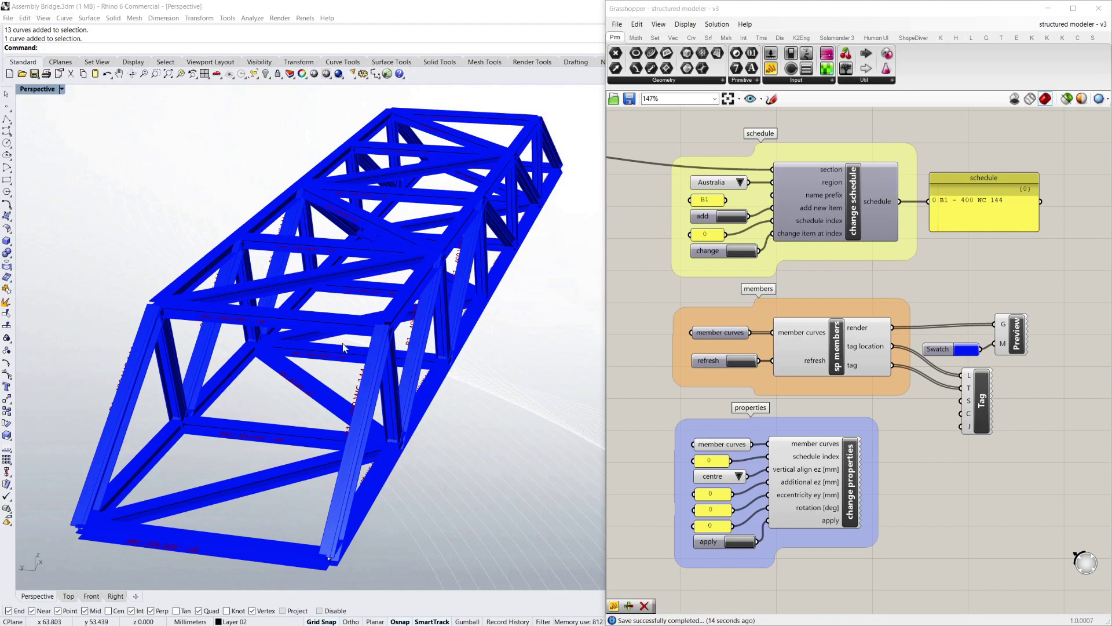
{"action": "right_click_drag", "start_coordinate": [370, 243], "coordinate": [340, 345]}
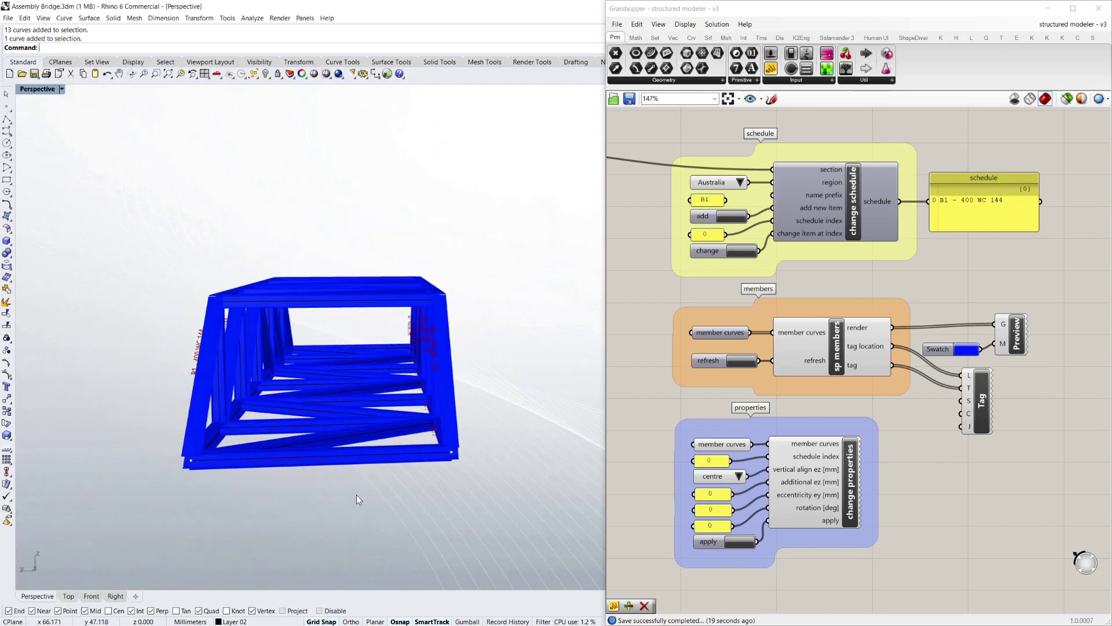
{"action": "left_click_drag", "start_coordinate": [357, 495], "coordinate": [342, 365]}
{"action": "right_click_drag", "start_coordinate": [442, 378], "coordinate": [387, 325]}
{"action": "left_click", "coordinate": [635, 316]}
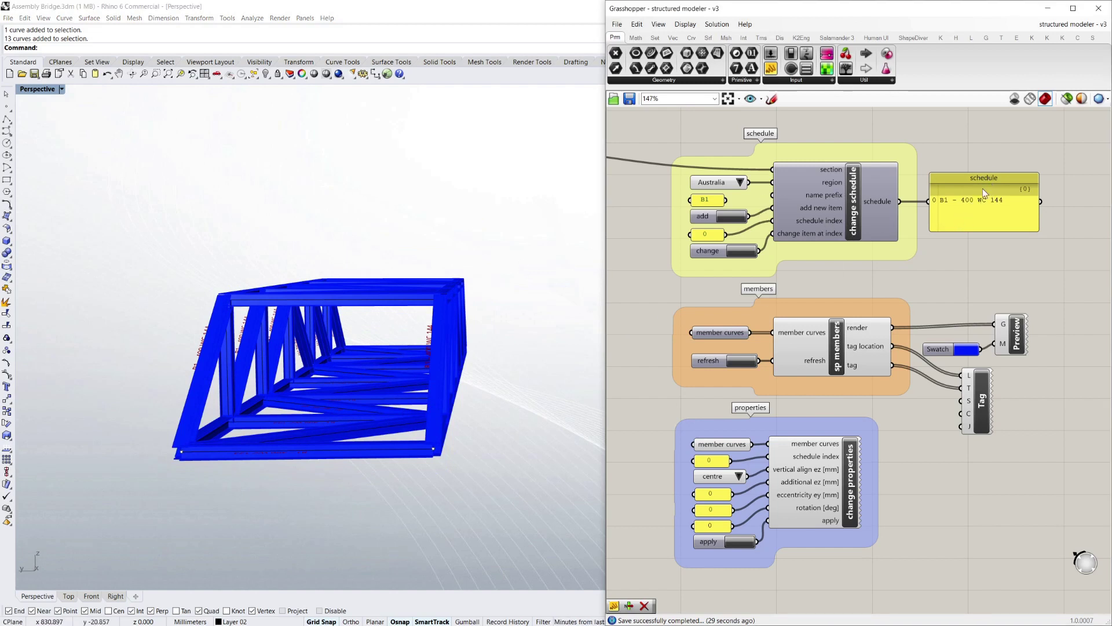
{"action": "right_click_drag", "start_coordinate": [452, 360], "coordinate": [465, 361]}
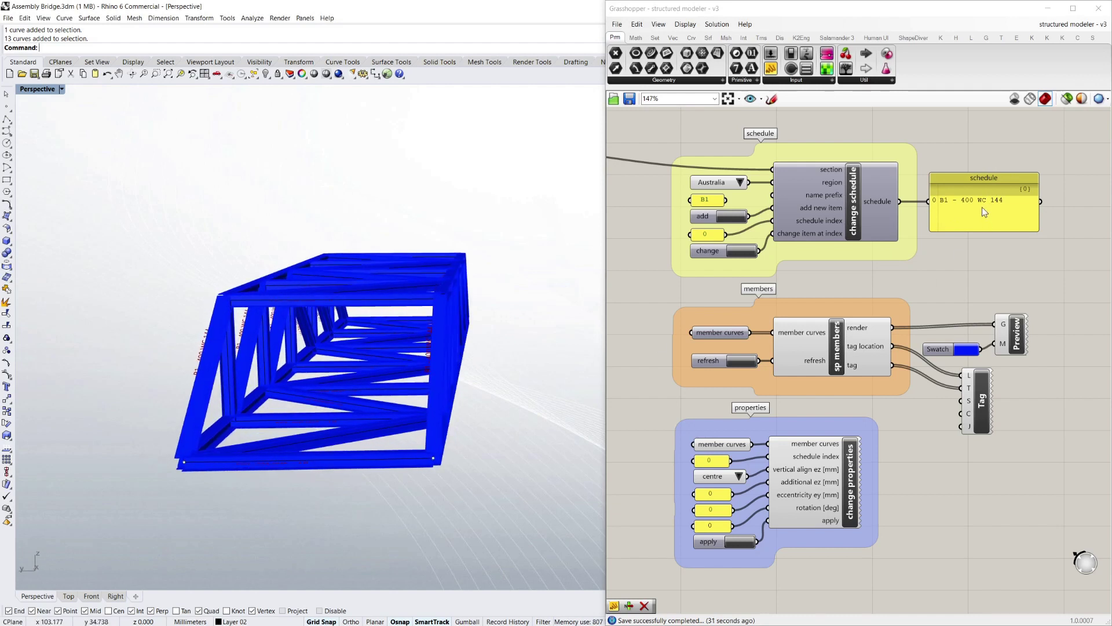
Step: Connect the UB section list set to 610 UB 101 to the schedule's section input and add it as a new schedule item
{"action": "scroll", "coordinate": [964, 275], "scroll_direction": "down", "scroll_amount": 3}
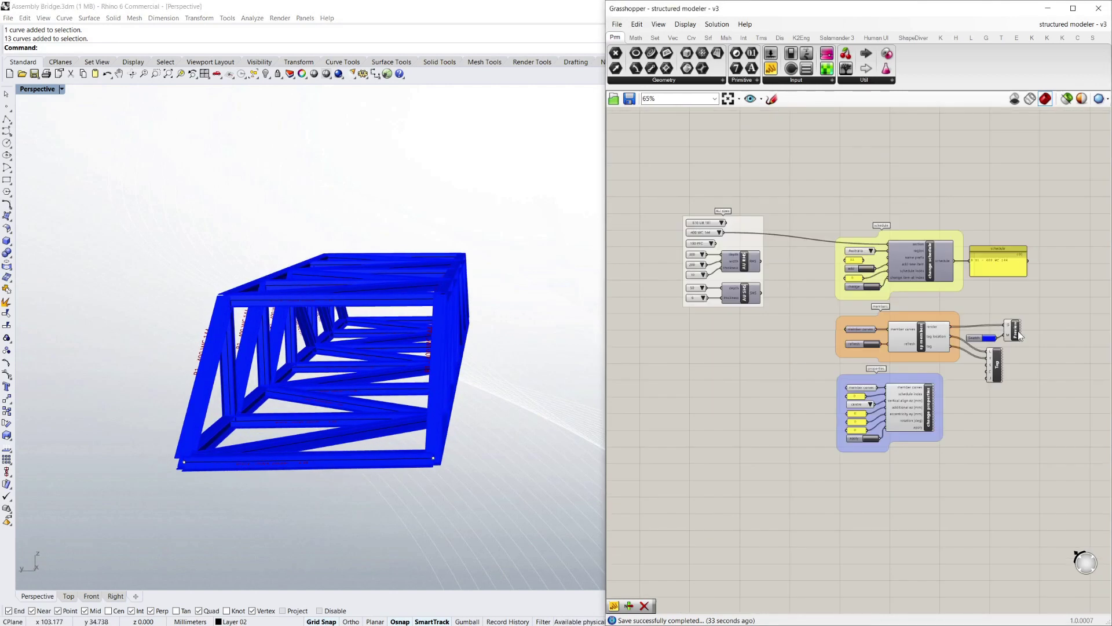
{"action": "scroll", "coordinate": [842, 272], "scroll_direction": "up", "scroll_amount": 3}
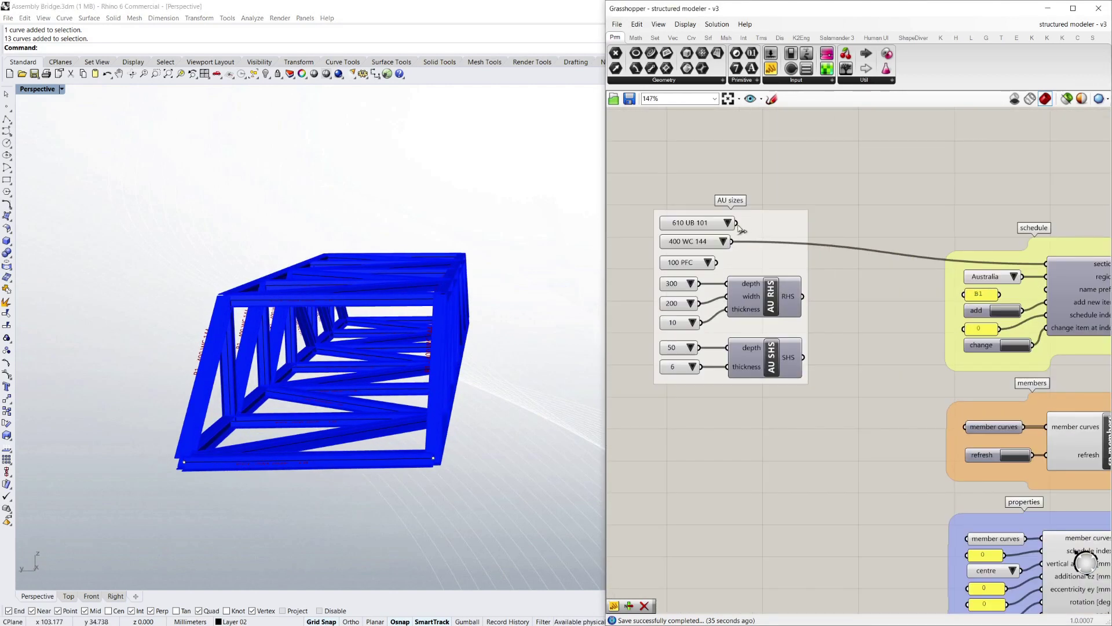
{"action": "left_click_drag", "start_coordinate": [737, 223], "coordinate": [1042, 262]}
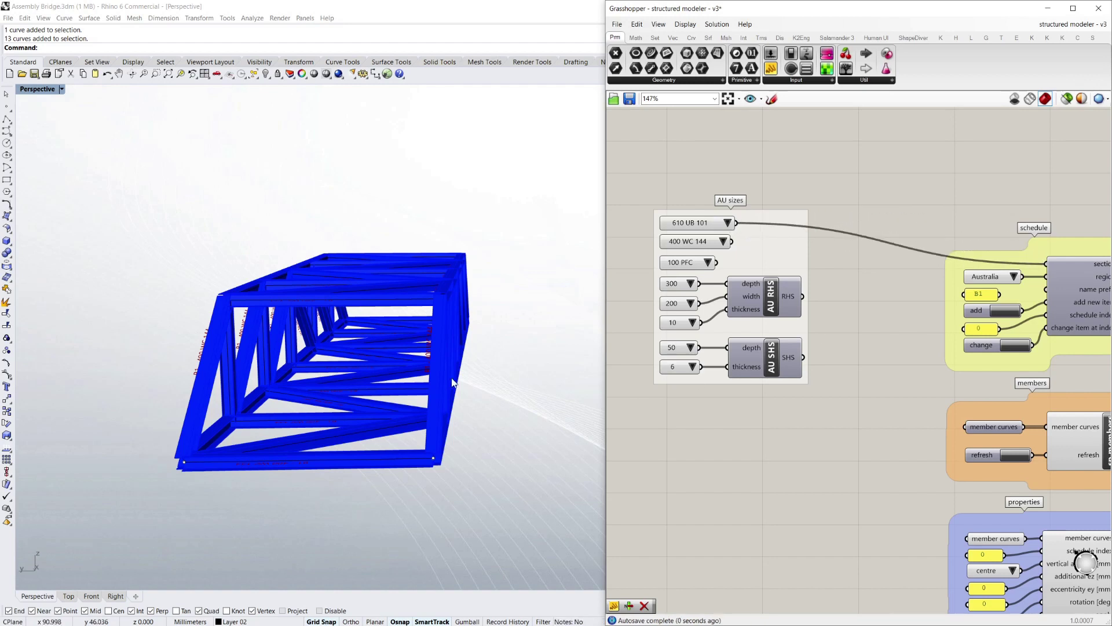
{"action": "scroll", "coordinate": [690, 351], "scroll_direction": "down", "scroll_amount": 3}
{"action": "scroll", "coordinate": [902, 330], "scroll_direction": "up", "scroll_amount": 4}
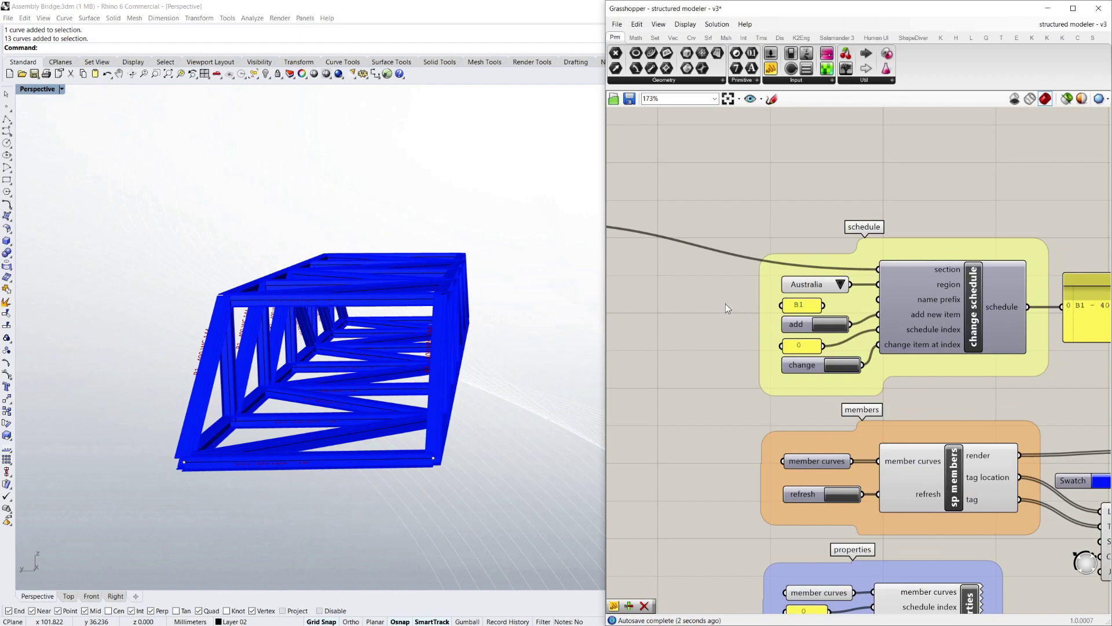
{"action": "scroll", "coordinate": [675, 275], "scroll_direction": "down", "scroll_amount": 3}
{"action": "scroll", "coordinate": [866, 331], "scroll_direction": "up", "scroll_amount": 2}
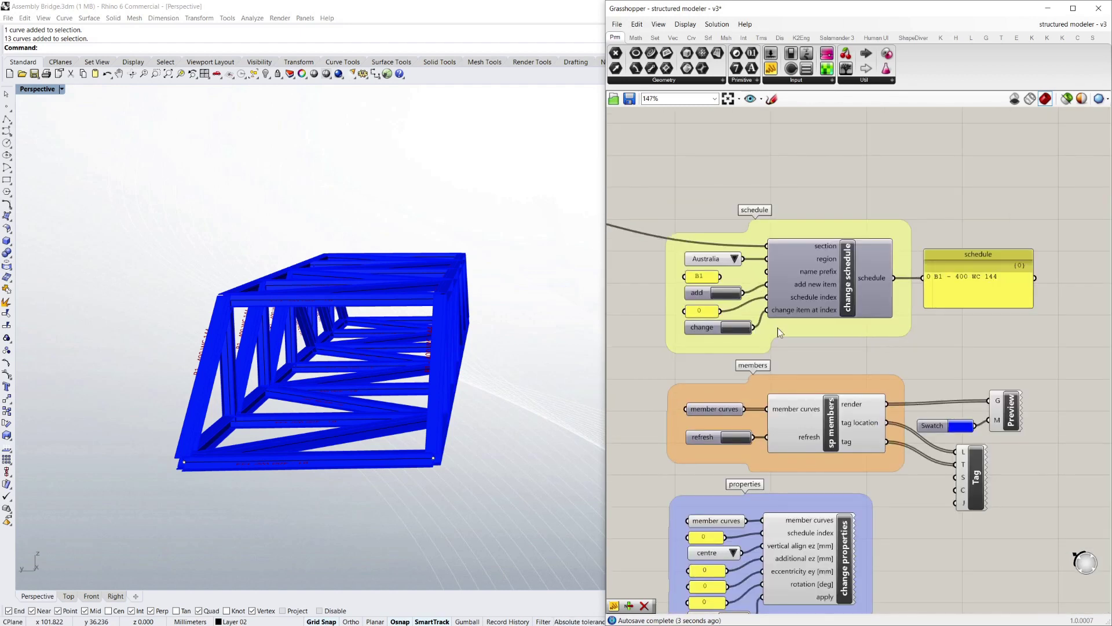
{"action": "left_click", "coordinate": [732, 297]}
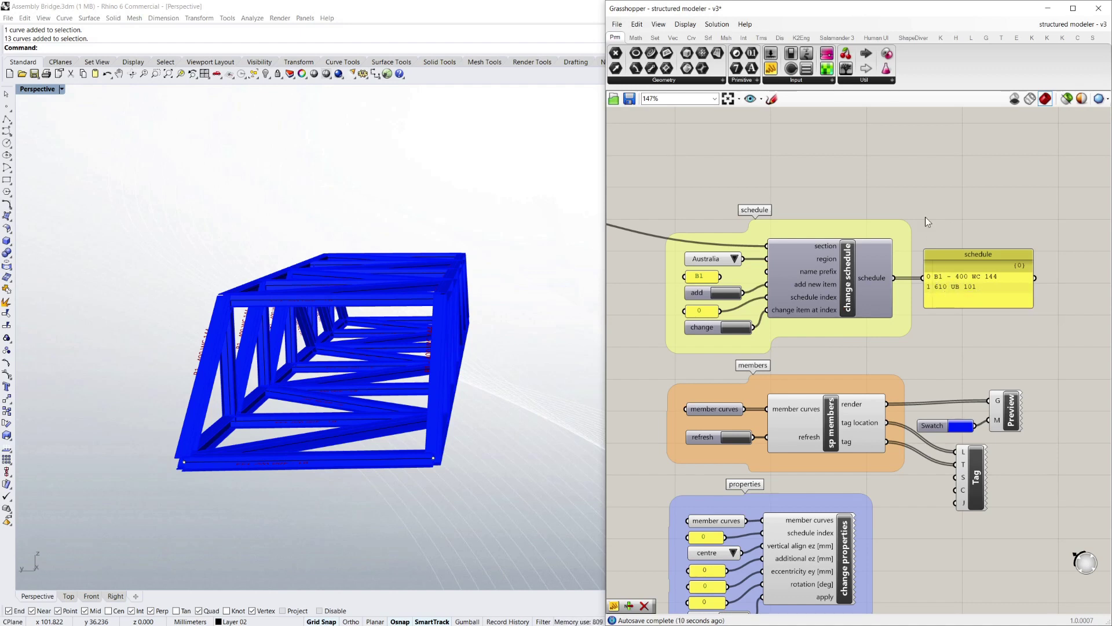
Step: Select the bottom deck curves of the bridge and set them as multiple curves in the properties group's member curves parameter
{"action": "scroll", "coordinate": [926, 259], "scroll_direction": "down", "scroll_amount": 3}
{"action": "scroll", "coordinate": [881, 424], "scroll_direction": "up", "scroll_amount": 2}
{"action": "right_click_drag", "start_coordinate": [476, 373], "coordinate": [526, 356]}
{"action": "scroll", "coordinate": [775, 358], "scroll_direction": "up", "scroll_amount": 1}
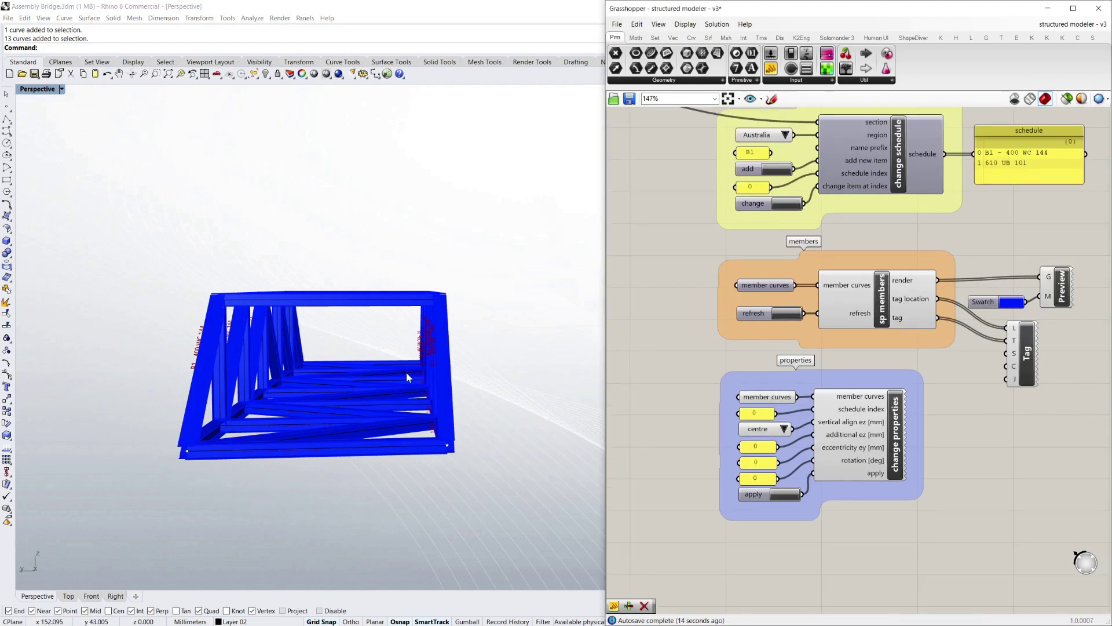
{"action": "left_click_drag", "start_coordinate": [363, 474], "coordinate": [360, 356]}
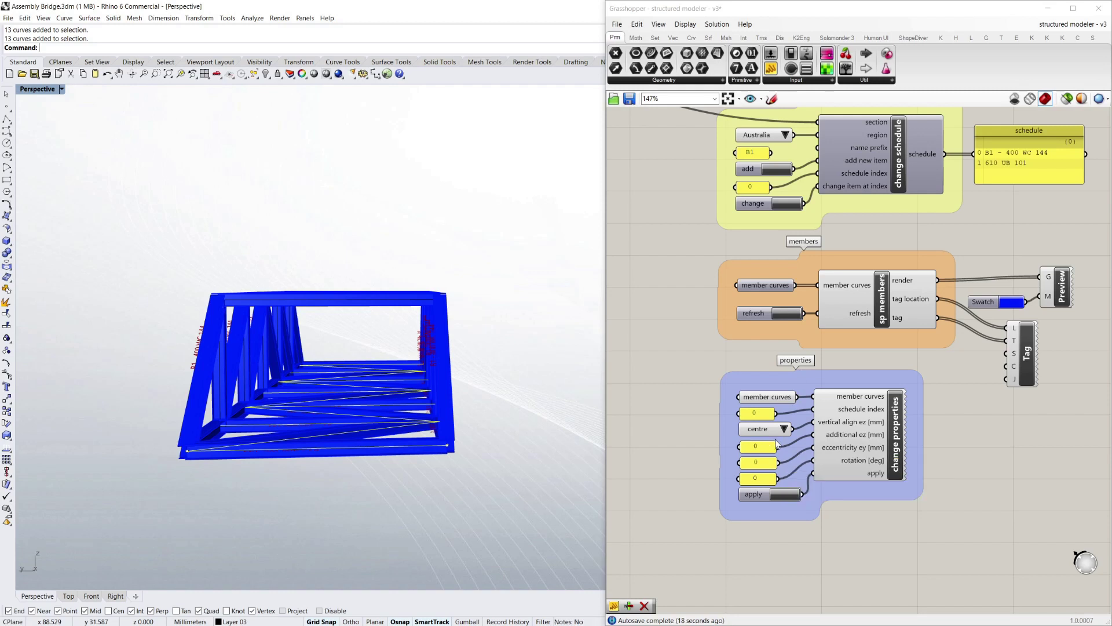
{"action": "right_click", "coordinate": [777, 400]}
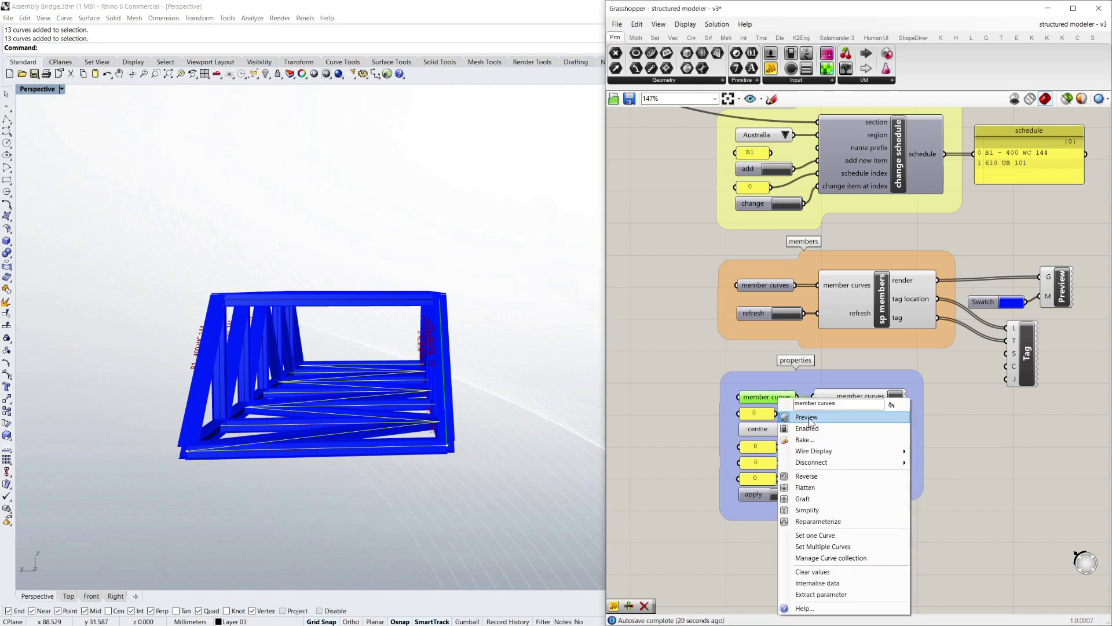
{"action": "left_click", "coordinate": [835, 547]}
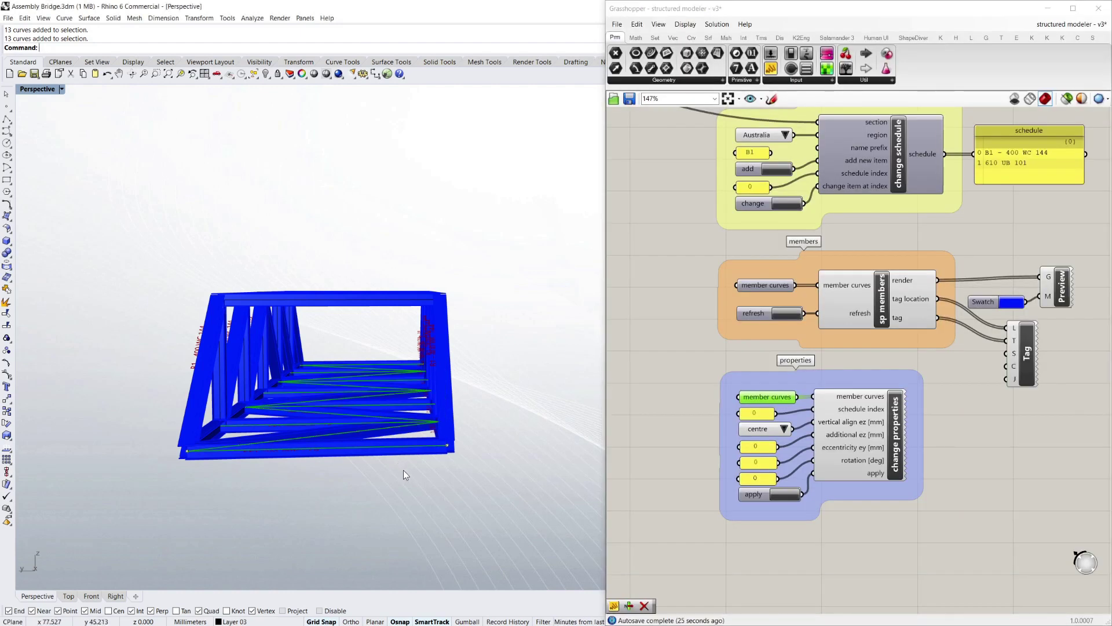
{"action": "right_click_drag", "start_coordinate": [500, 452], "coordinate": [507, 453]}
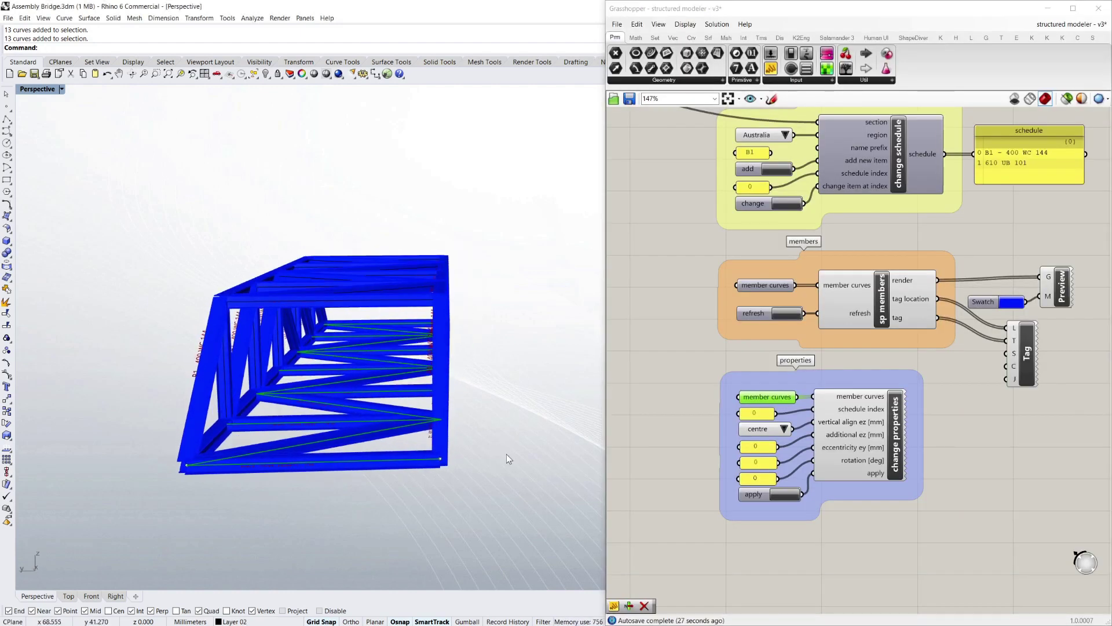
{"action": "left_click", "coordinate": [684, 408]}
Step: Set the schedule index of the change properties component to 1
{"action": "scroll", "coordinate": [812, 418], "scroll_direction": "down", "scroll_amount": 2}
{"action": "scroll", "coordinate": [821, 413], "scroll_direction": "up", "scroll_amount": 2}
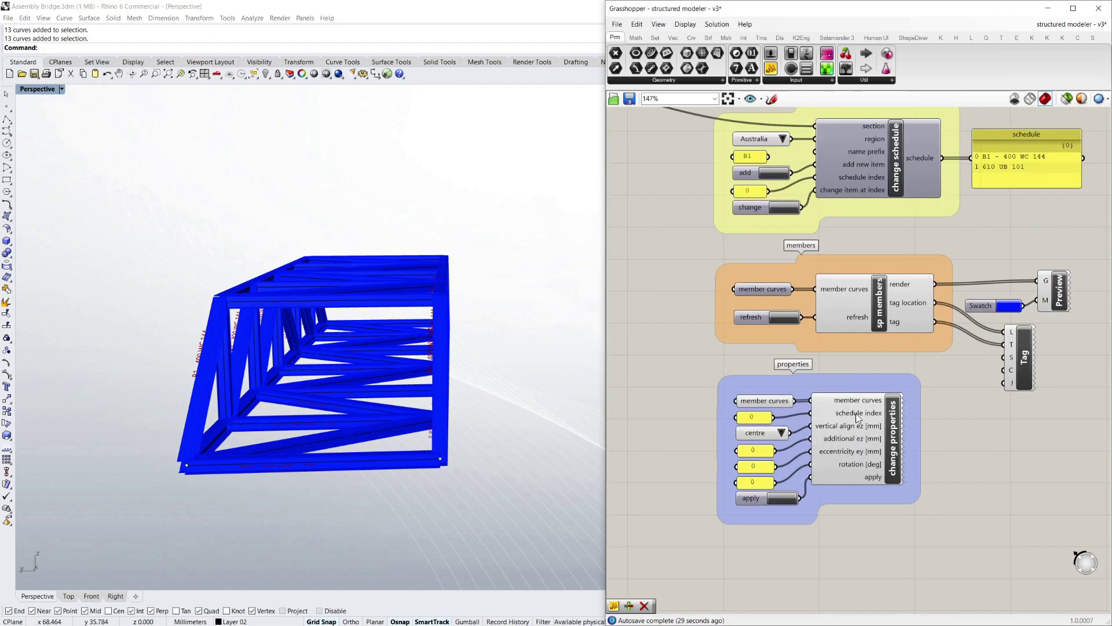
{"action": "scroll", "coordinate": [828, 431], "scroll_direction": "down", "scroll_amount": 1}
{"action": "scroll", "coordinate": [976, 195], "scroll_direction": "up", "scroll_amount": 2}
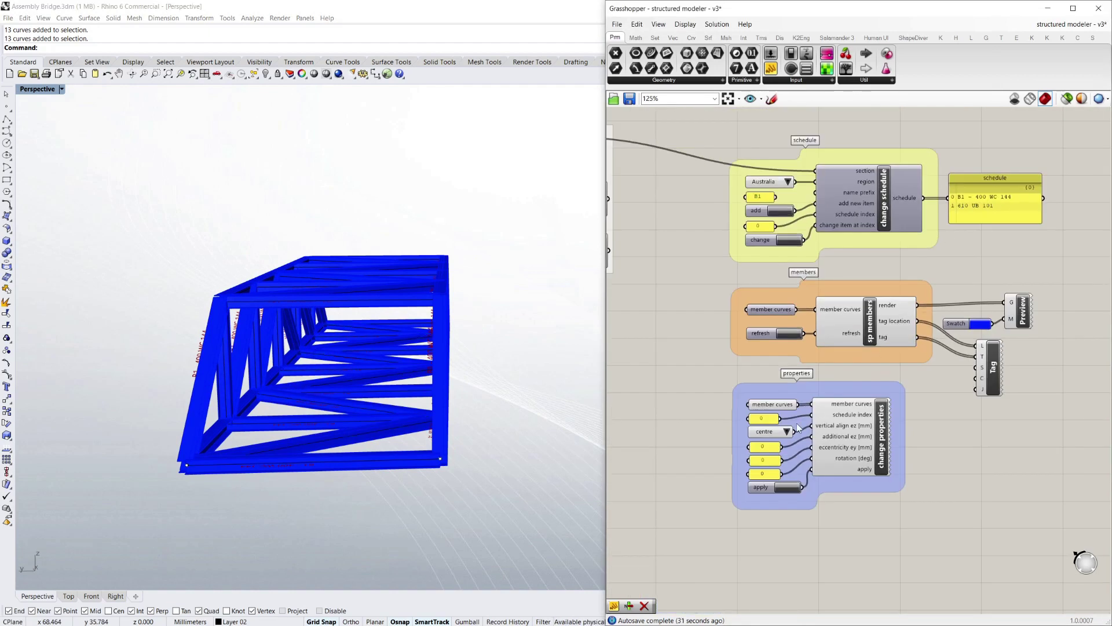
{"action": "right_click_drag", "start_coordinate": [686, 505], "coordinate": [766, 411]}
{"action": "double_click", "coordinate": [766, 411]}
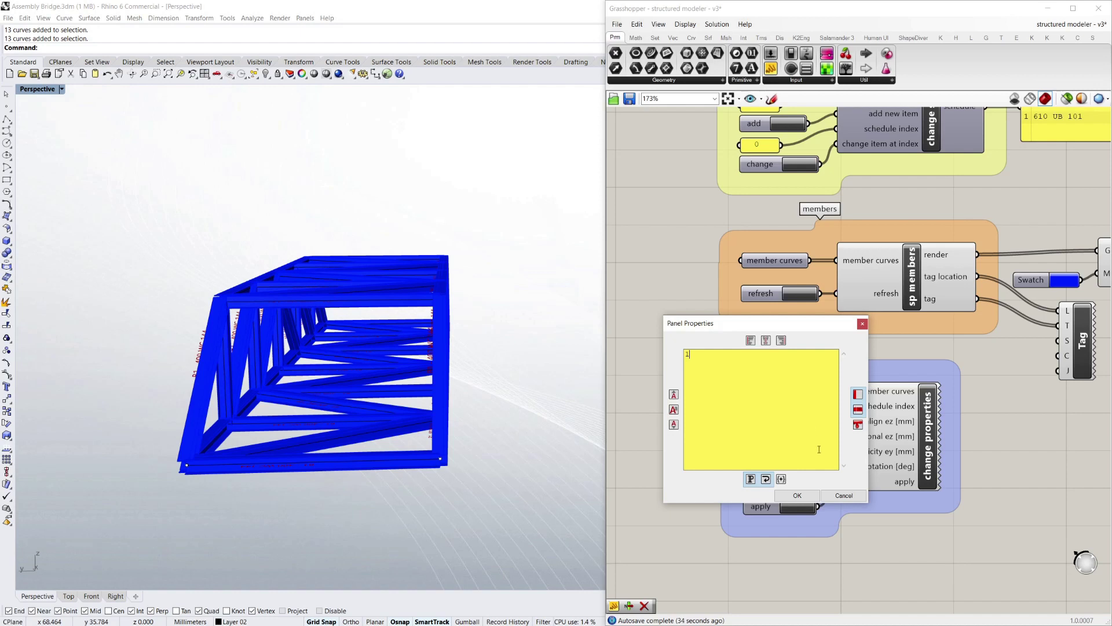
{"action": "type", "text": "1"}
{"action": "left_click", "coordinate": [797, 495]}
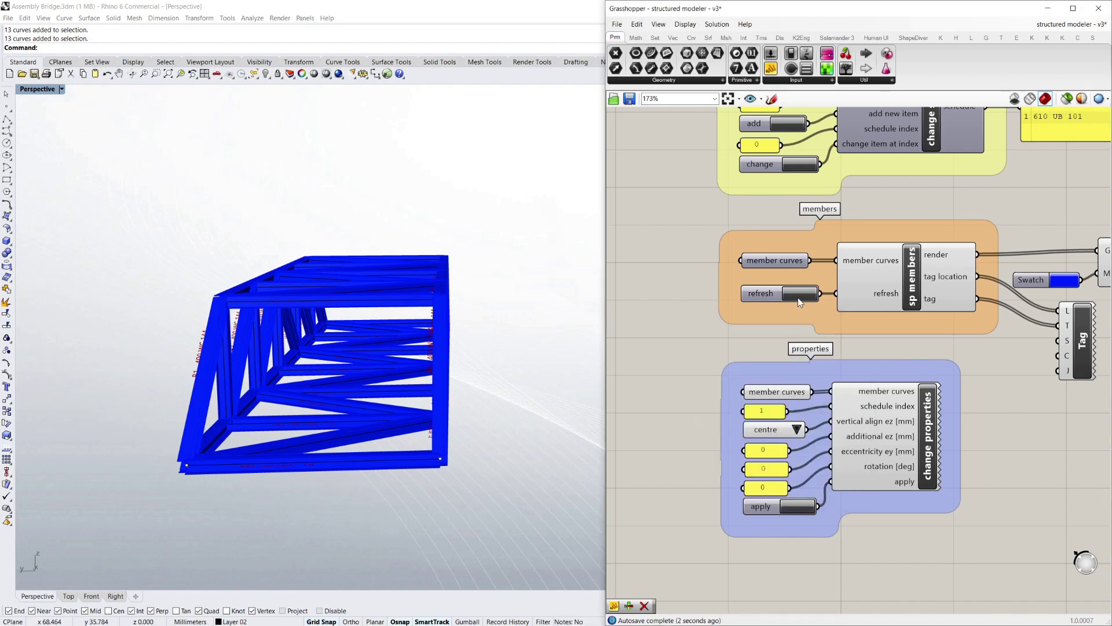
Step: Examine the bridge's bottom deck members and how they align with the side trusses
{"action": "mouse_move", "coordinate": [452, 461]}
{"action": "right_mouse_down"}
{"action": "mouse_move", "coordinate": [477, 438]}
{"action": "mouse_move", "coordinate": [462, 449]}
{"action": "right_mouse_up"}
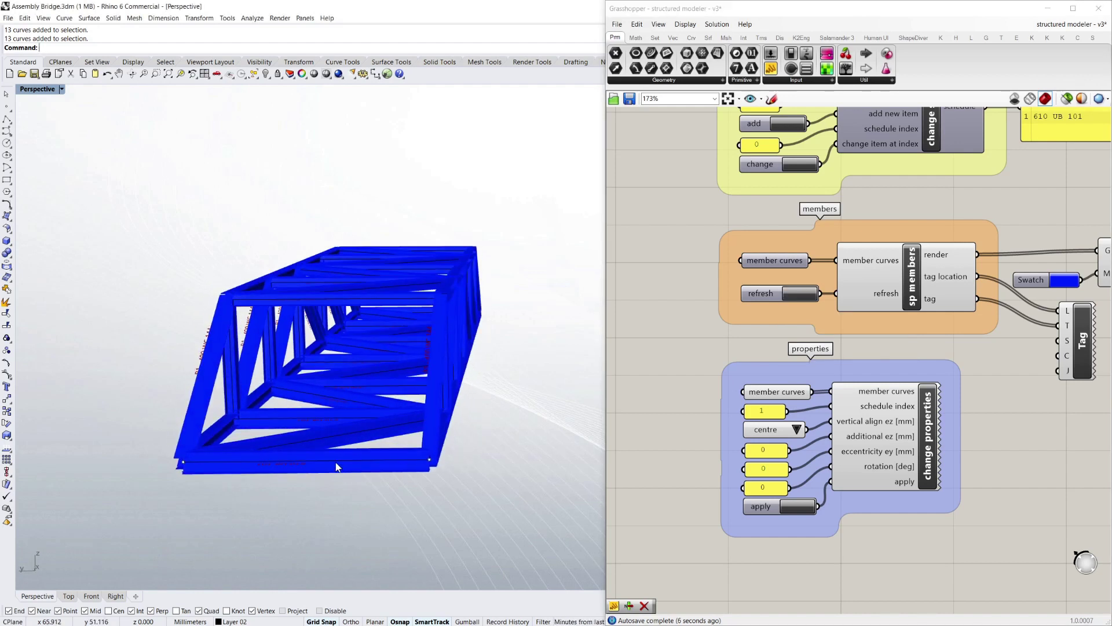
{"action": "scroll", "coordinate": [339, 467], "scroll_direction": "up", "scroll_amount": 5}
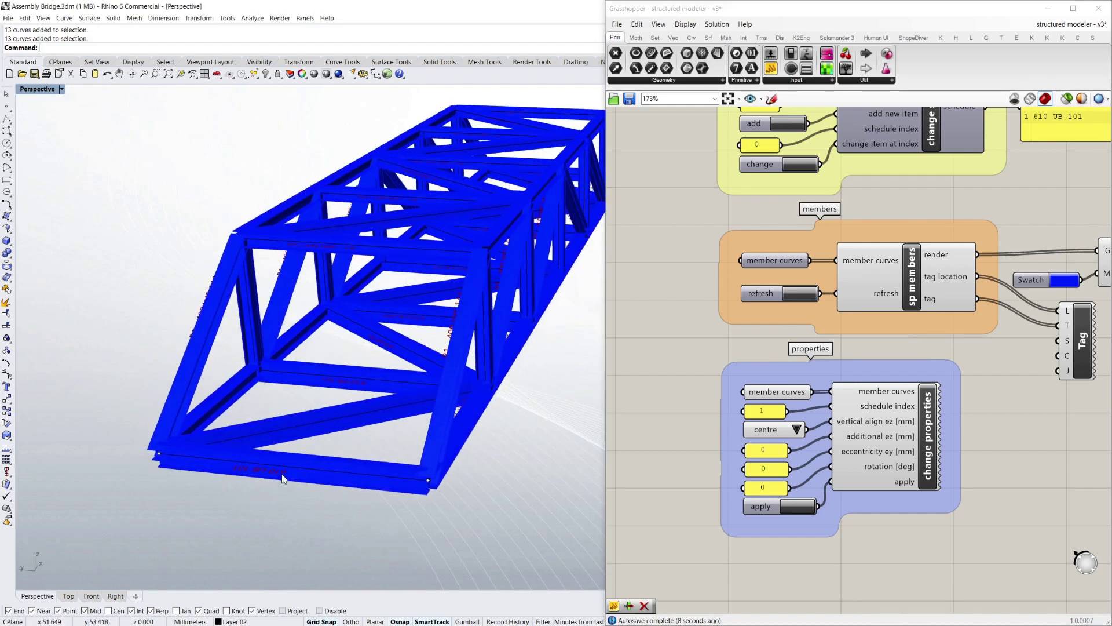
{"action": "scroll", "coordinate": [261, 476], "scroll_direction": "up", "scroll_amount": 2}
{"action": "scroll", "coordinate": [429, 405], "scroll_direction": "down", "scroll_amount": 3}
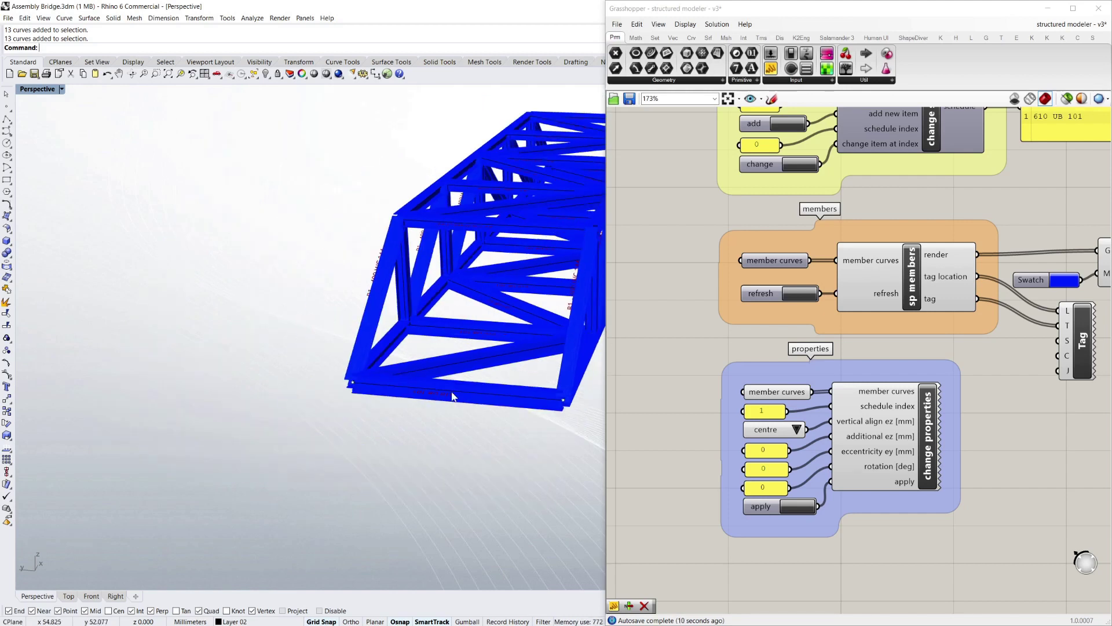
{"action": "right_click_drag", "start_coordinate": [452, 396], "coordinate": [341, 361]}
{"action": "left_click", "coordinate": [693, 396]}
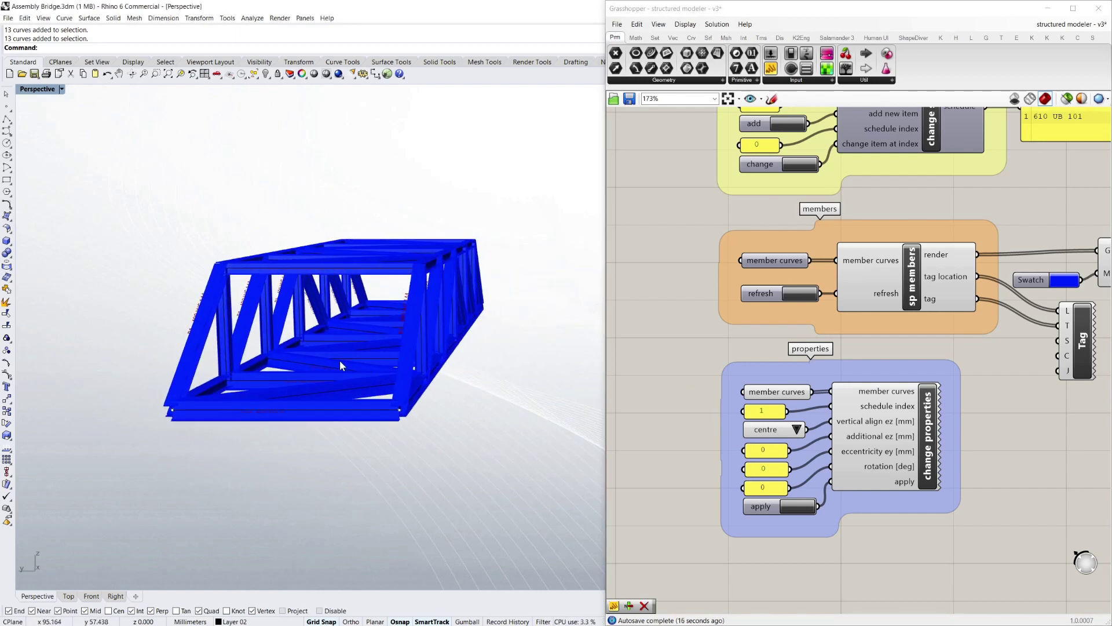
{"action": "scroll", "coordinate": [339, 359], "scroll_direction": "up", "scroll_amount": 5}
{"action": "right_click_drag", "start_coordinate": [420, 367], "coordinate": [367, 374]}
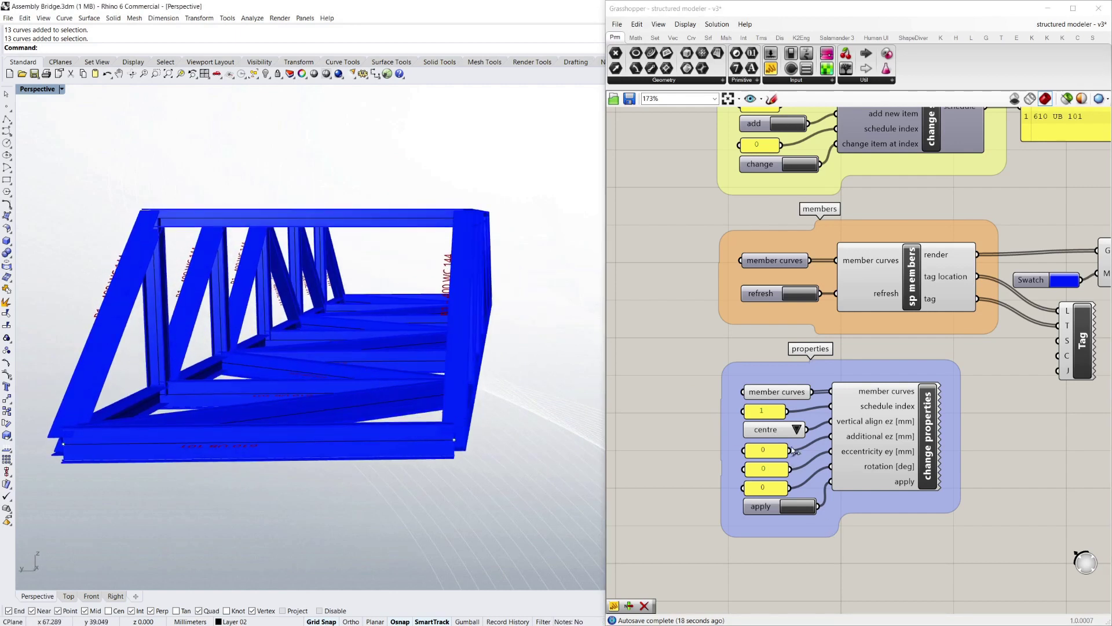
Step: Set the vertical alignment of the change properties component to top
{"action": "left_click", "coordinate": [797, 430]}
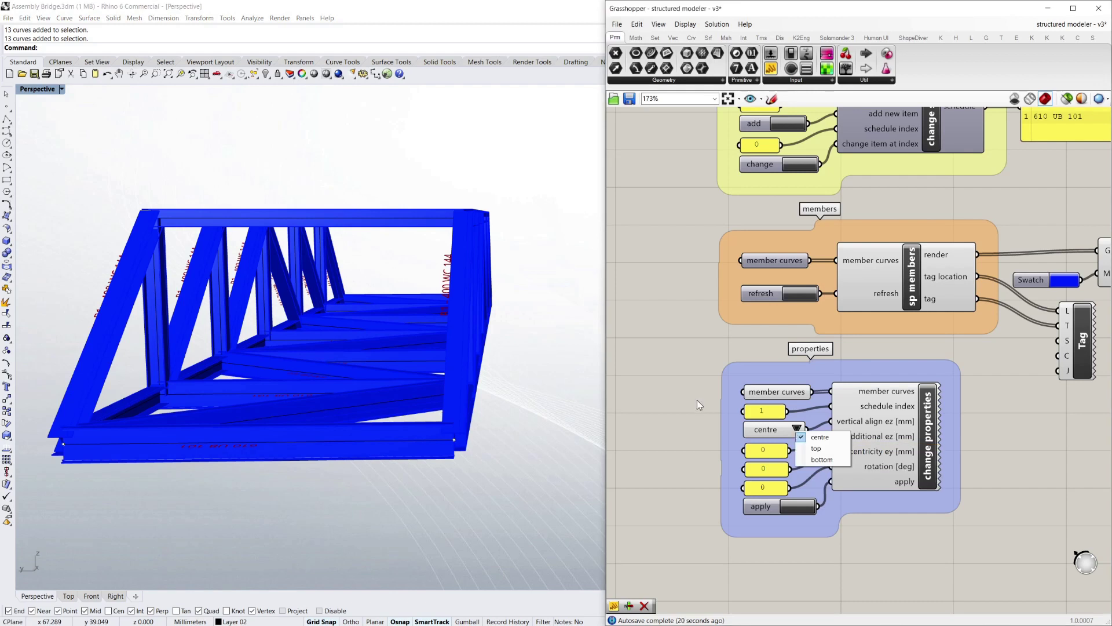
{"action": "left_click", "coordinate": [816, 449]}
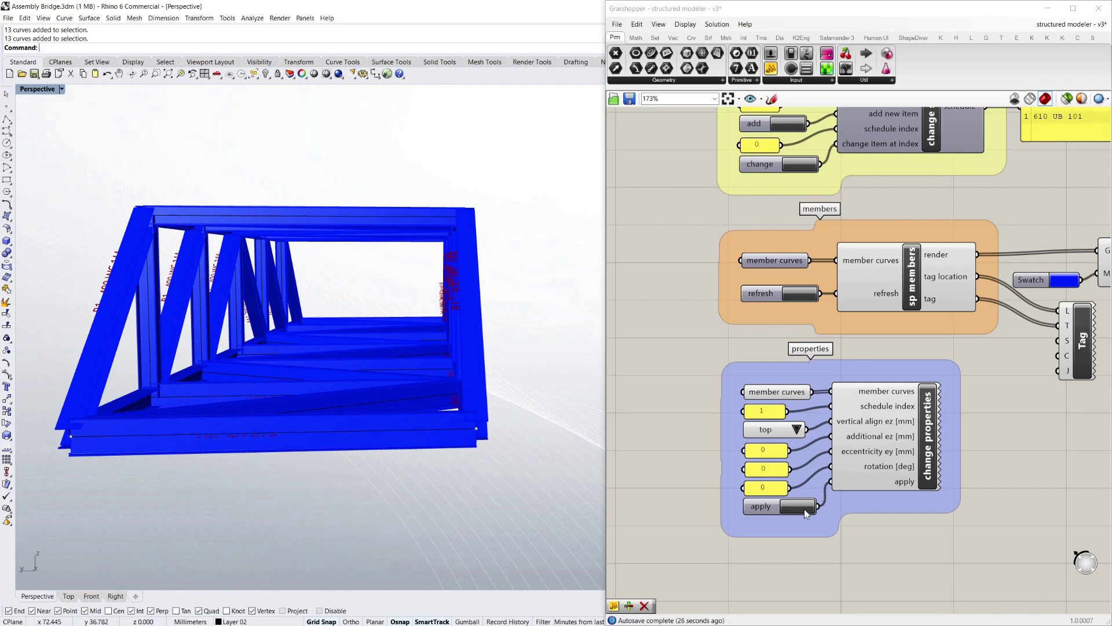
Step: Keep the vertical alignment at top and apply the properties to the bottom deck members
{"action": "left_click", "coordinate": [797, 431]}
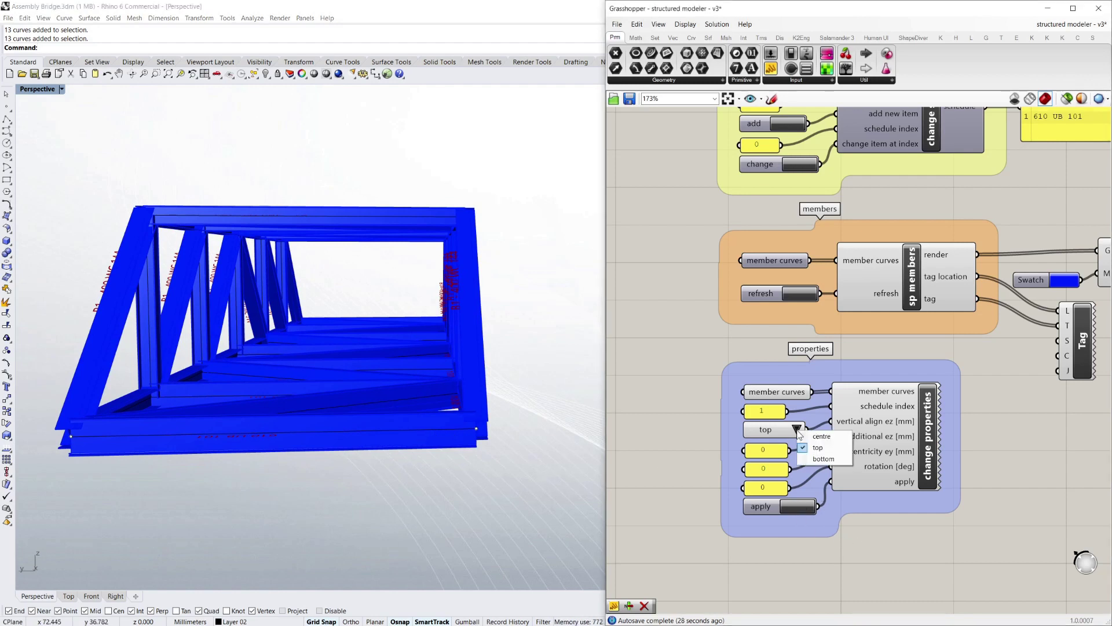
{"action": "left_click", "coordinate": [825, 449]}
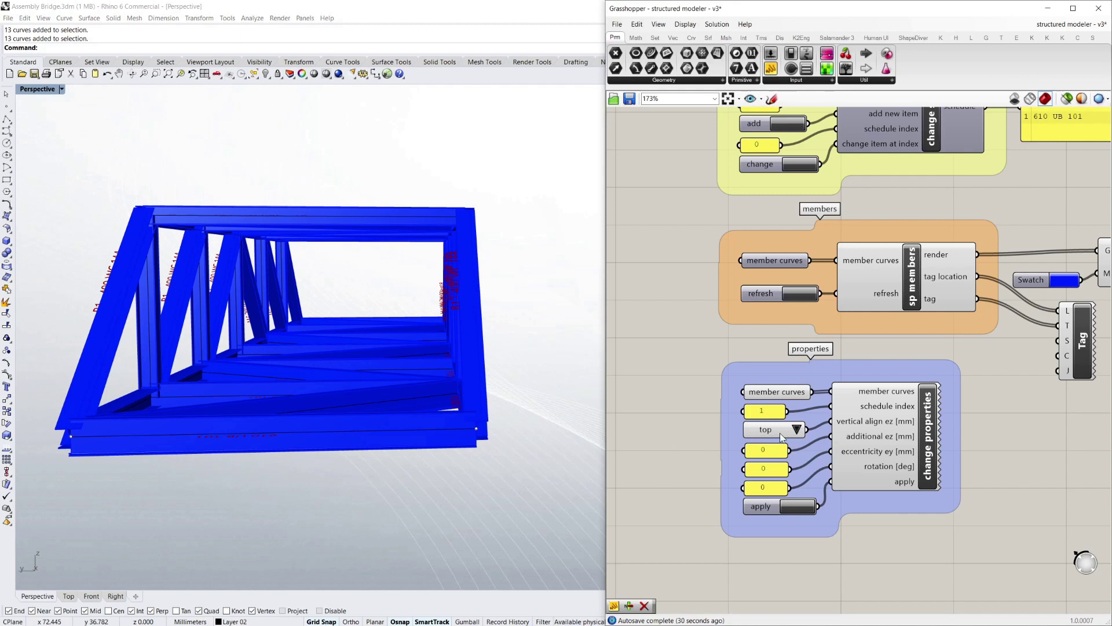
{"action": "left_click", "coordinate": [796, 510]}
{"action": "right_click_drag", "start_coordinate": [477, 470], "coordinate": [437, 503]}
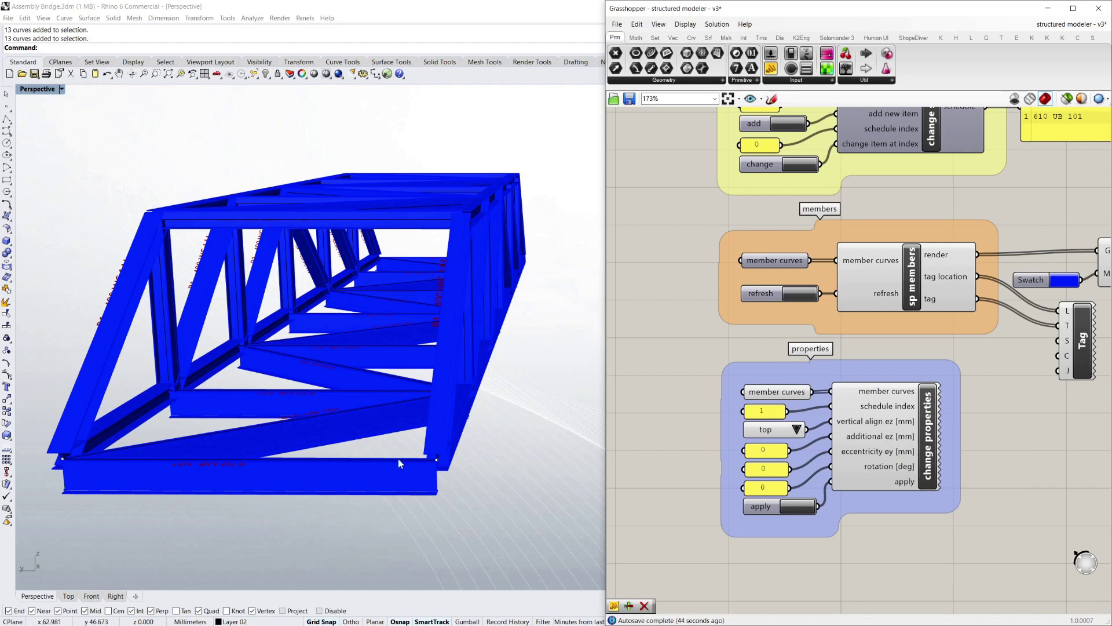
Step: Set the additional ez offset to 200 mm and apply it to the bottom deck members
{"action": "scroll", "coordinate": [398, 458], "scroll_direction": "up", "scroll_amount": 10}
{"action": "scroll", "coordinate": [269, 394], "scroll_direction": "up", "scroll_amount": 3}
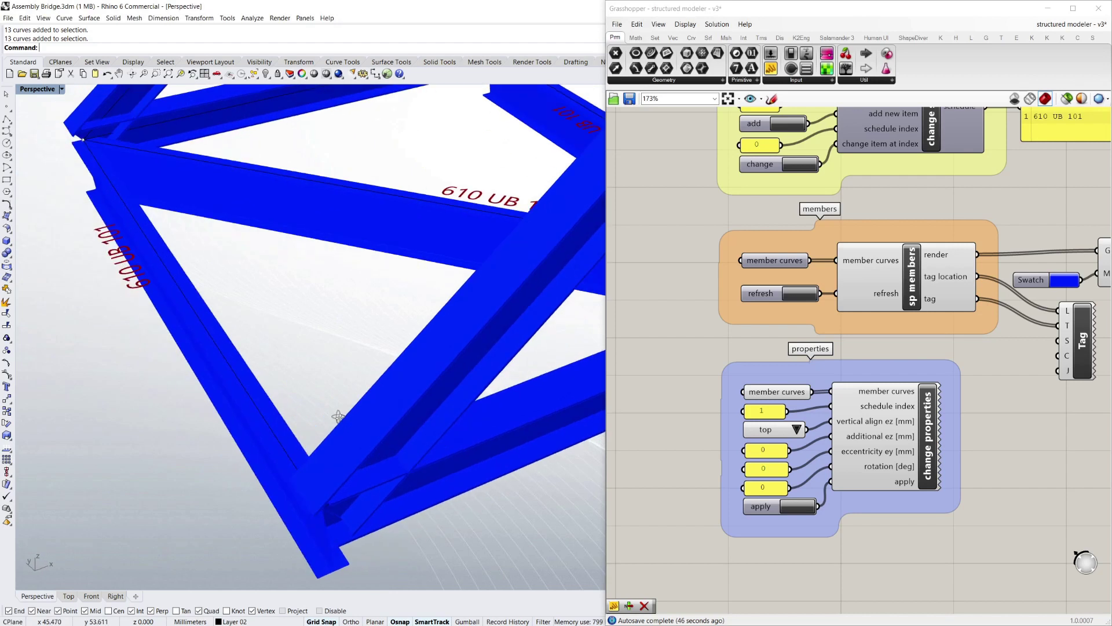
{"action": "double_click", "coordinate": [774, 452]}
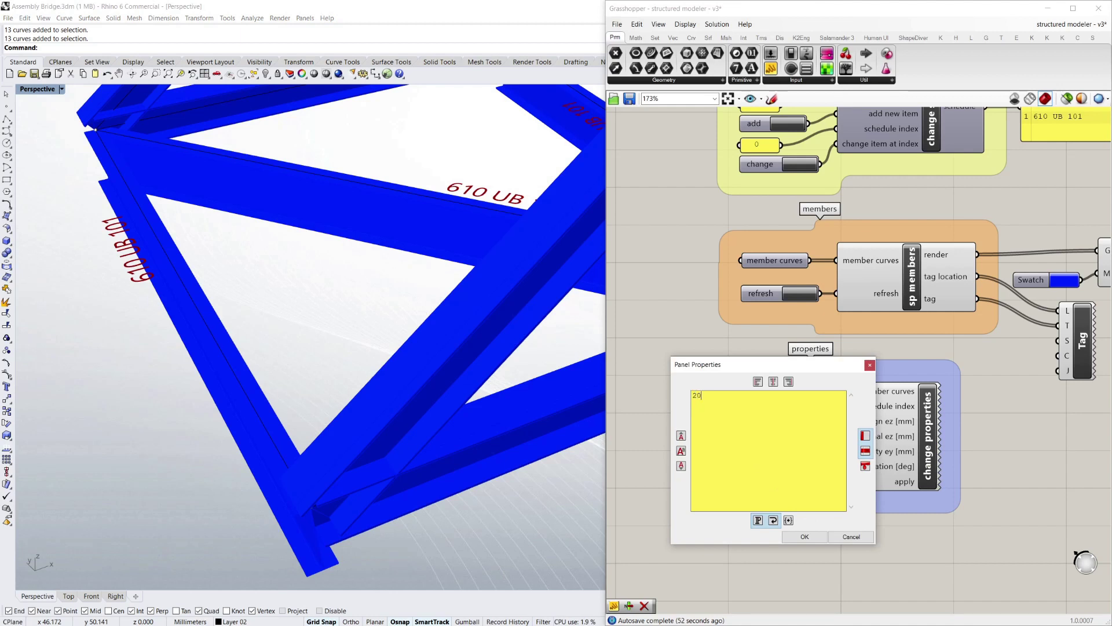
{"action": "left_click", "coordinate": [813, 537]}
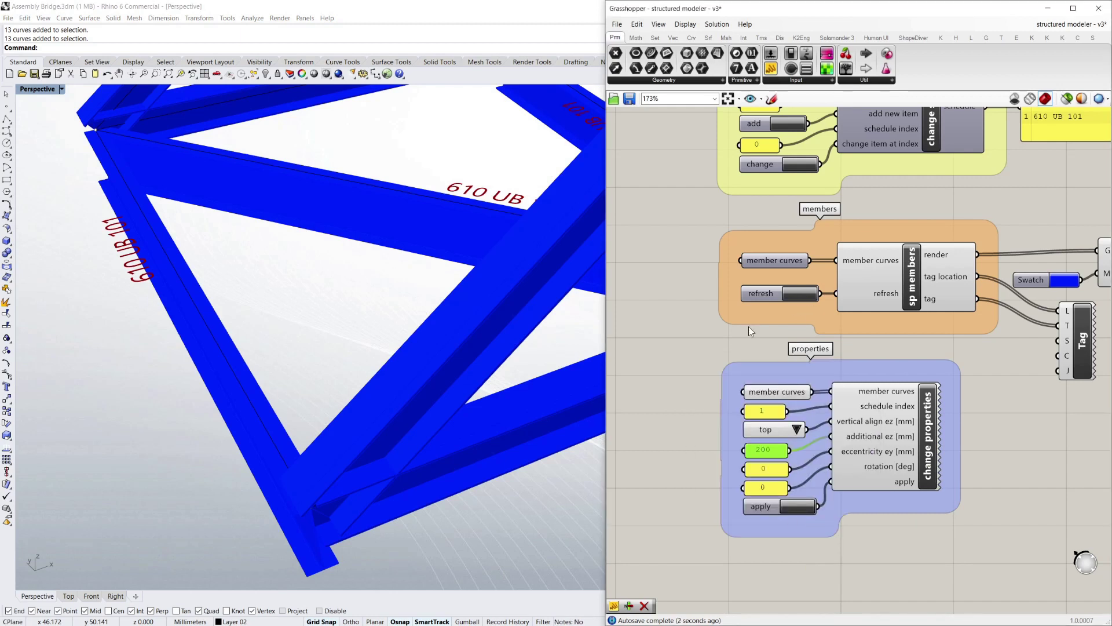
{"action": "right_click_drag", "start_coordinate": [295, 403], "coordinate": [405, 443]}
{"action": "double_click", "coordinate": [774, 491]}
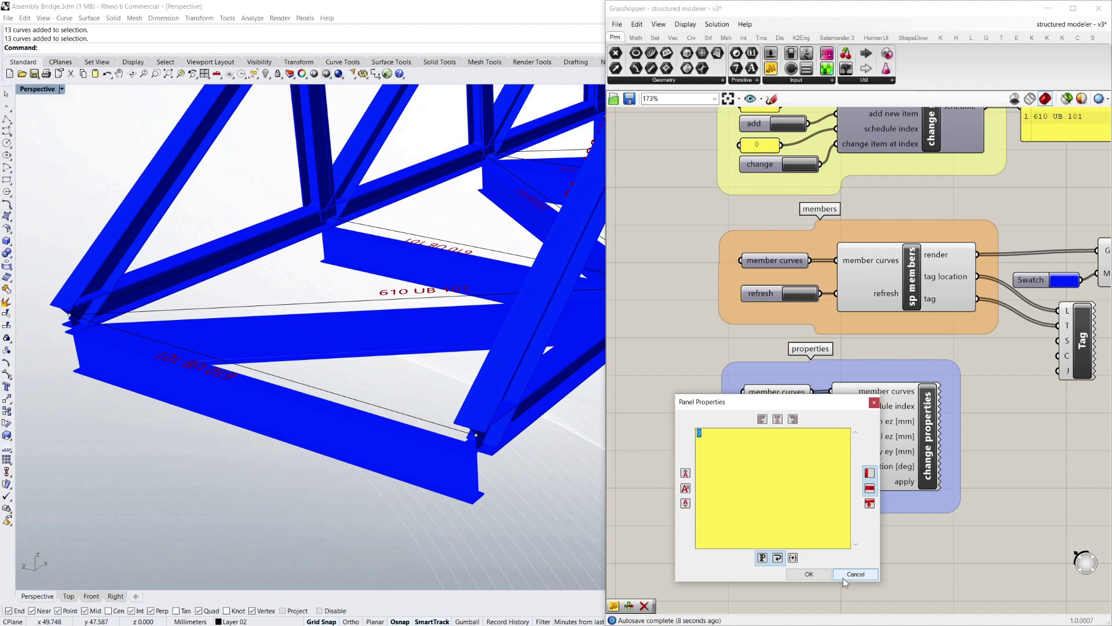
{"action": "left_click", "coordinate": [862, 573]}
{"action": "left_click", "coordinate": [663, 465]}
Step: Set the rotation to 45 degrees and apply it to the bottom deck members
{"action": "mouse_move", "coordinate": [450, 466]}
{"action": "right_mouse_down"}
{"action": "mouse_move", "coordinate": [476, 455]}
{"action": "mouse_move", "coordinate": [462, 460]}
{"action": "right_mouse_up"}
{"action": "double_click", "coordinate": [766, 488]}
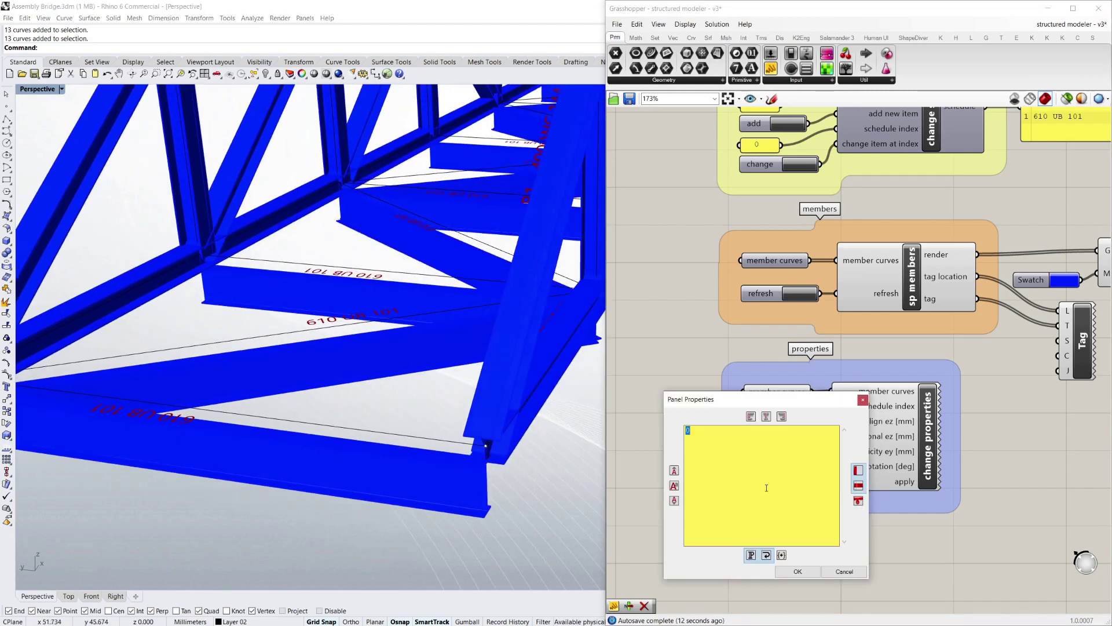
{"action": "type", "text": "45"}
{"action": "left_click", "coordinate": [798, 571]}
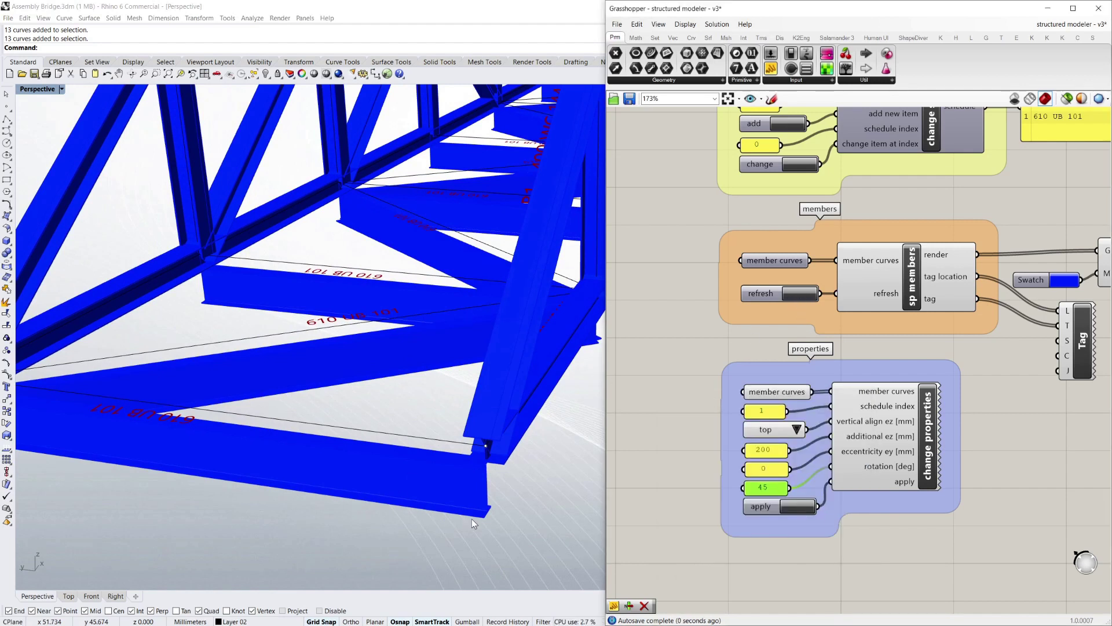
{"action": "right_click_drag", "start_coordinate": [471, 519], "coordinate": [489, 498]}
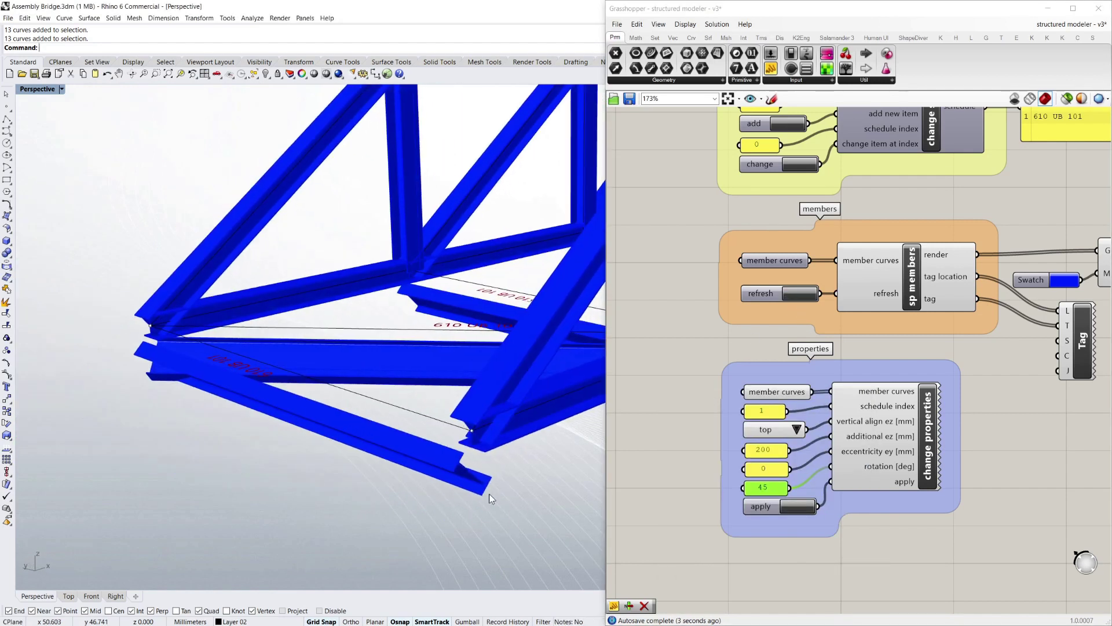
Step: Set the rotation of the bottom deck members back to 0 degrees and apply it
{"action": "double_click", "coordinate": [768, 490]}
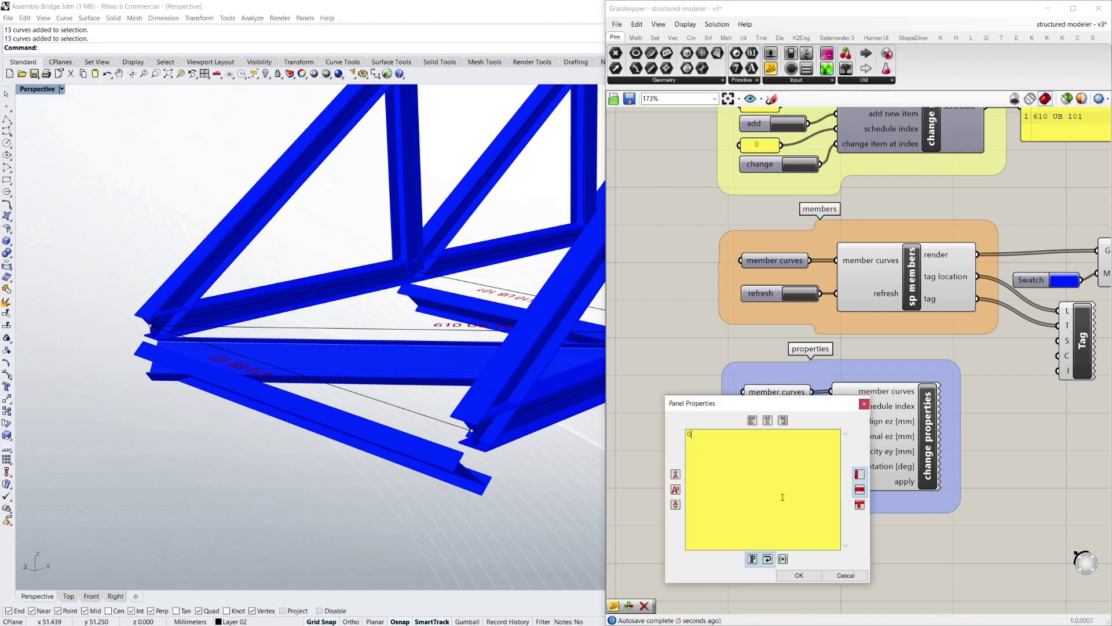
{"action": "type", "text": "0"}
{"action": "left_click", "coordinate": [799, 575]}
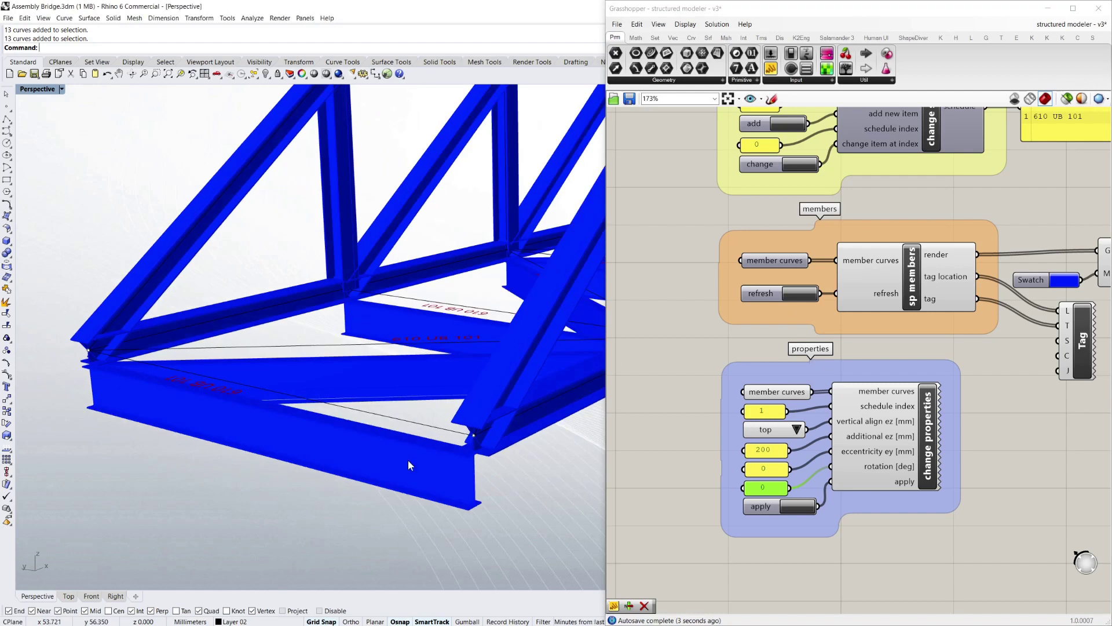
{"action": "scroll", "coordinate": [400, 472], "scroll_direction": "down", "scroll_amount": 3}
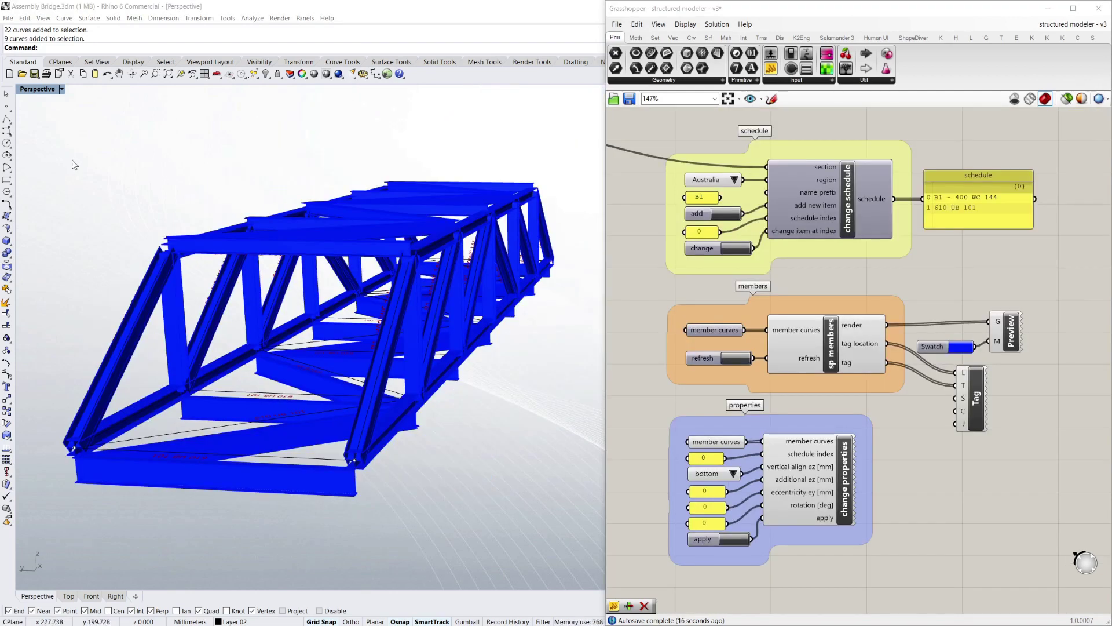
Step: Internalise the data in the ungrouped RC Save State parameter and move it below the Save State group
{"action": "mouse_move", "coordinate": [456, 429]}
{"action": "right_mouse_down"}
{"action": "mouse_move", "coordinate": [452, 404]}
{"action": "mouse_move", "coordinate": [448, 424]}
{"action": "mouse_move", "coordinate": [458, 416]}
{"action": "right_mouse_up"}
{"action": "left_click", "coordinate": [652, 292]}
{"action": "scroll", "coordinate": [702, 396], "scroll_direction": "down", "scroll_amount": 6}
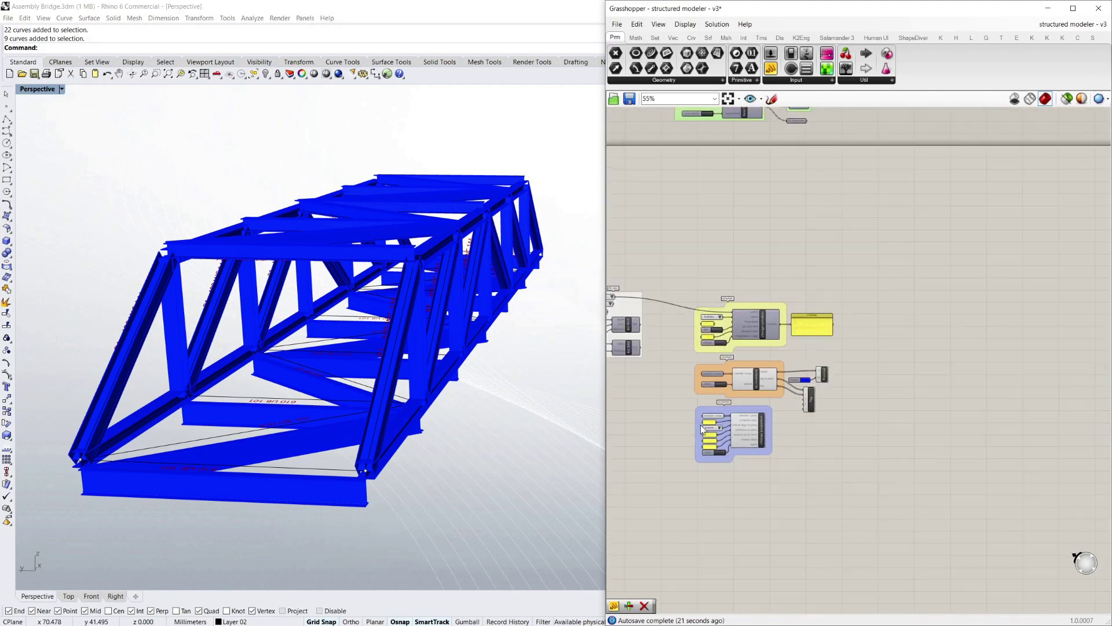
{"action": "scroll", "coordinate": [711, 119], "scroll_direction": "up", "scroll_amount": 8}
{"action": "scroll", "coordinate": [824, 241], "scroll_direction": "down", "scroll_amount": 5}
{"action": "scroll", "coordinate": [791, 238], "scroll_direction": "up", "scroll_amount": 4}
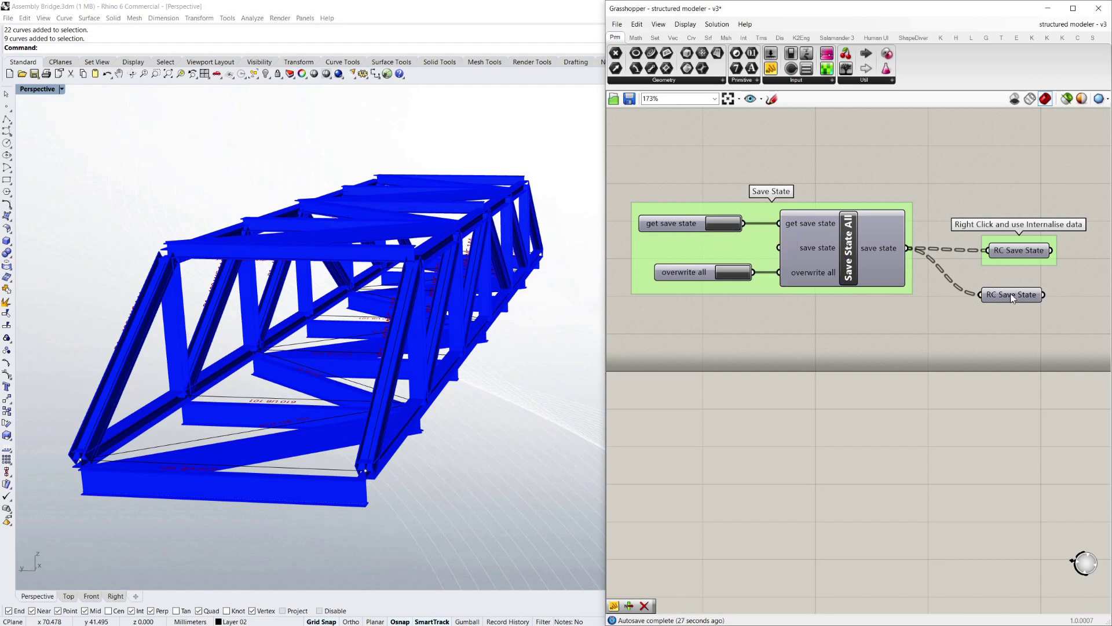
{"action": "mouse_move", "coordinate": [1012, 297]}
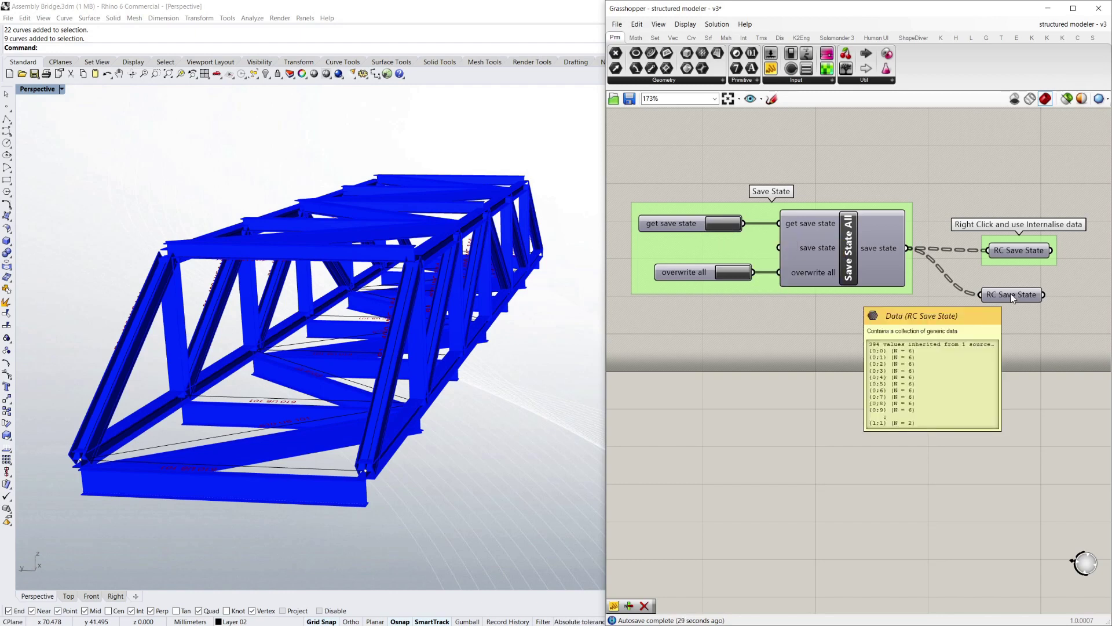
{"action": "right_click", "coordinate": [1012, 297]}
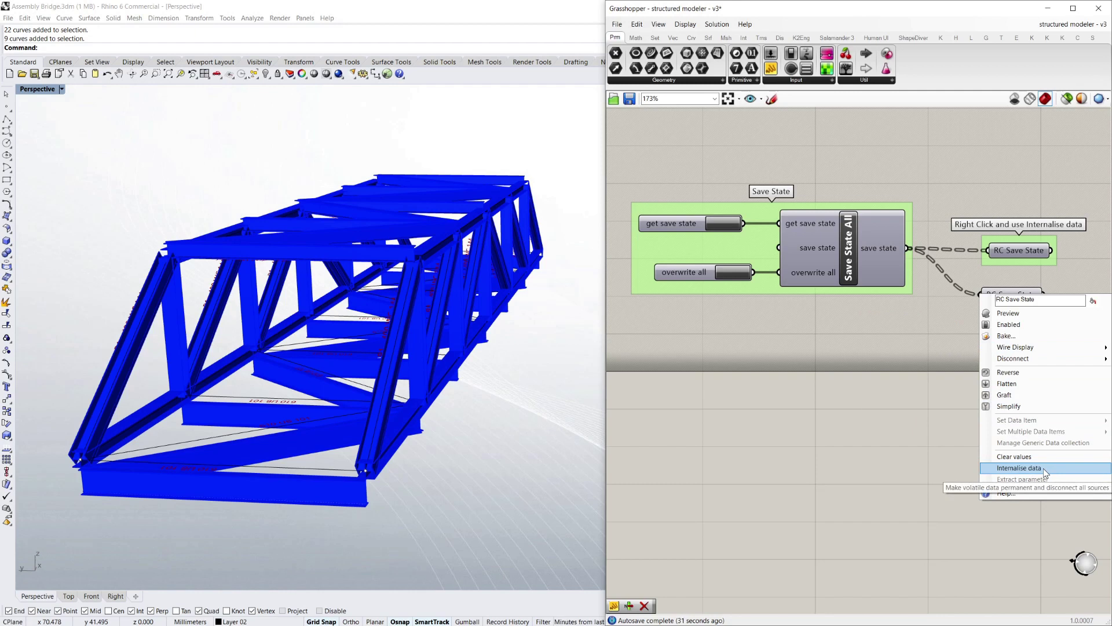
{"action": "left_click", "coordinate": [1018, 468]}
{"action": "left_click_drag", "start_coordinate": [1018, 302], "coordinate": [702, 334]}
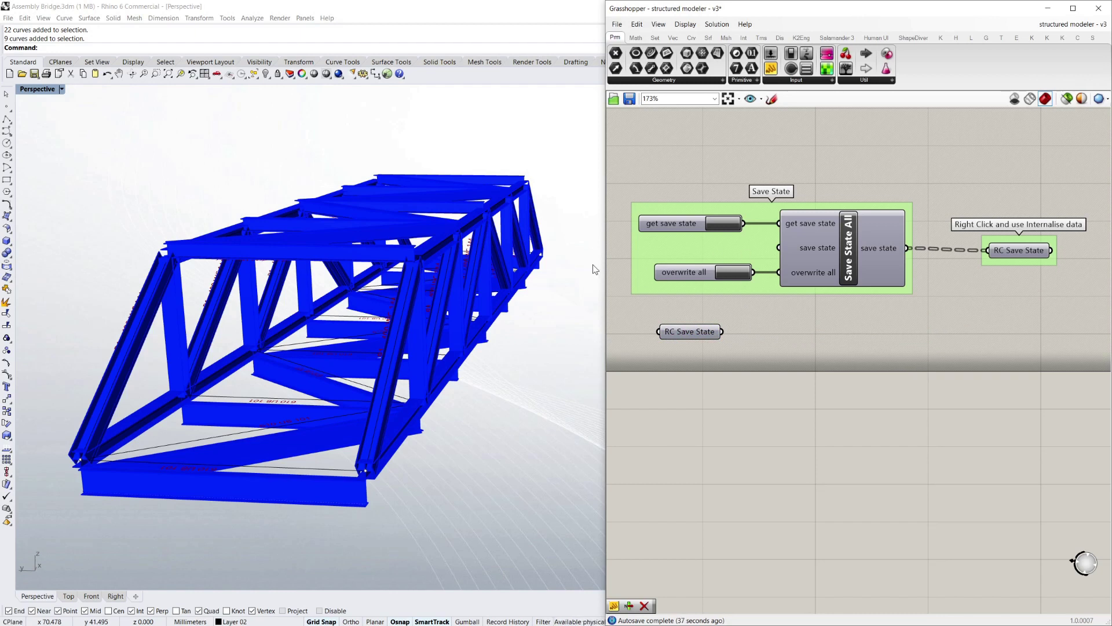
Step: Overwrite all member properties with no save state connected, and refresh the members group to inspect the bridge
{"action": "right_click_drag", "start_coordinate": [376, 324], "coordinate": [482, 326]}
{"action": "scroll", "coordinate": [256, 317], "scroll_direction": "down", "scroll_amount": 2}
{"action": "right_click_drag", "start_coordinate": [255, 322], "coordinate": [305, 321]}
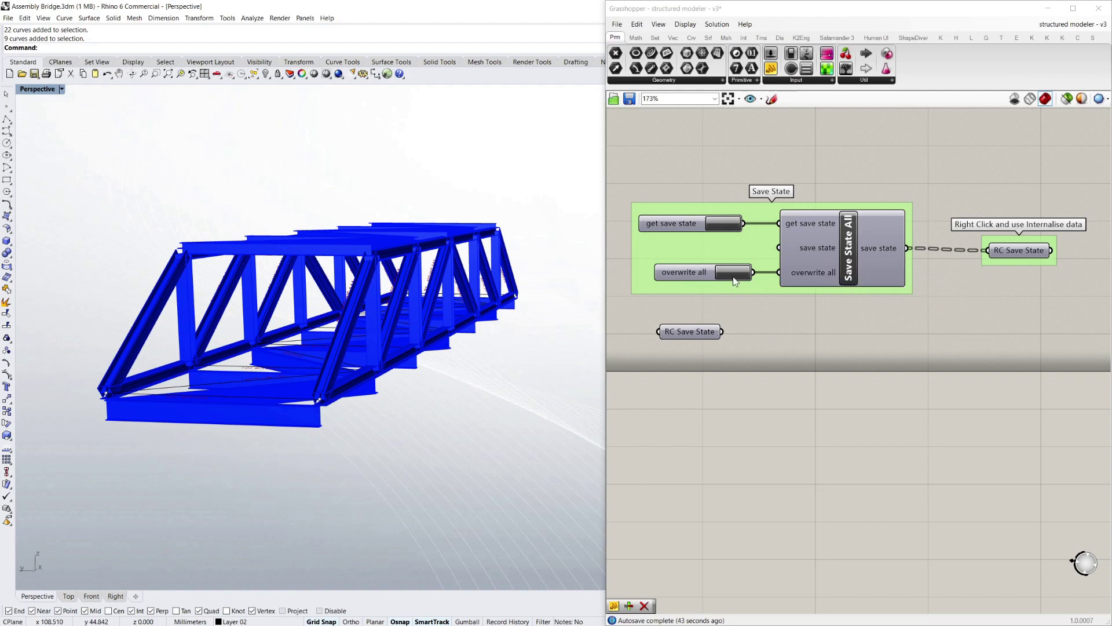
{"action": "scroll", "coordinate": [868, 235], "scroll_direction": "down", "scroll_amount": 6}
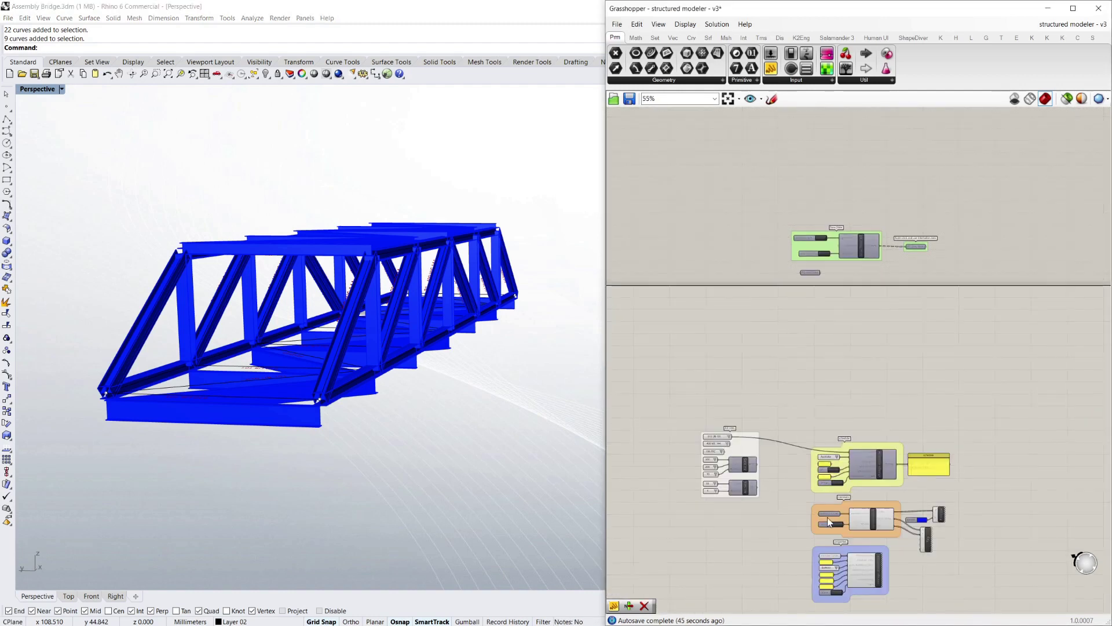
{"action": "scroll", "coordinate": [842, 517], "scroll_direction": "up", "scroll_amount": 7}
{"action": "left_click", "coordinate": [834, 520]}
{"action": "left_click", "coordinate": [829, 520]}
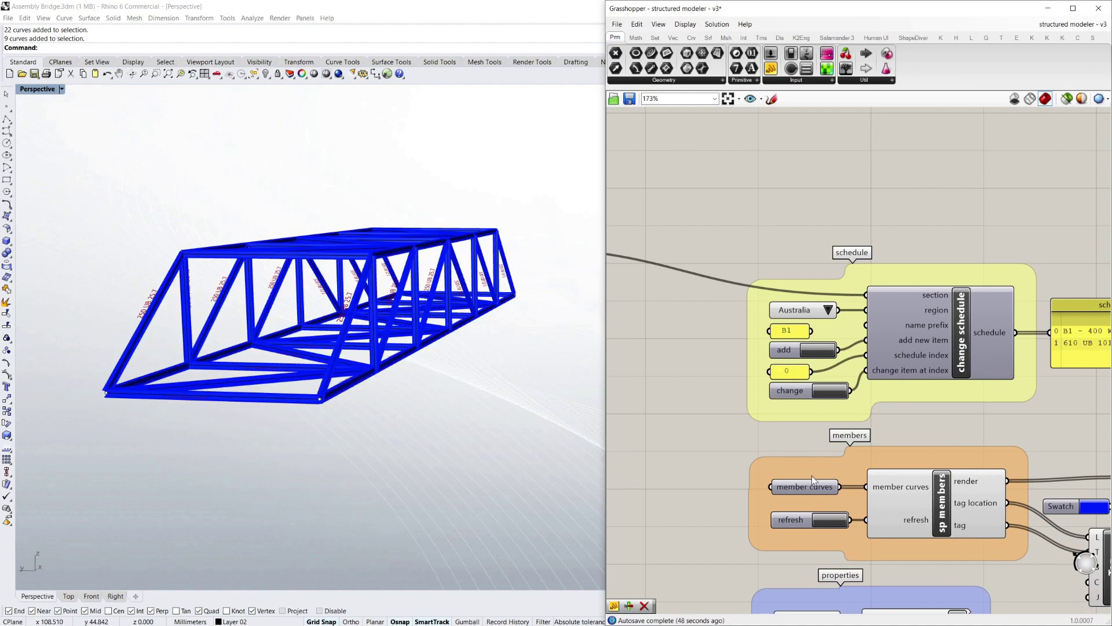
{"action": "right_click_drag", "start_coordinate": [200, 261], "coordinate": [185, 323]}
{"action": "scroll", "coordinate": [157, 327], "scroll_direction": "up", "scroll_amount": 6}
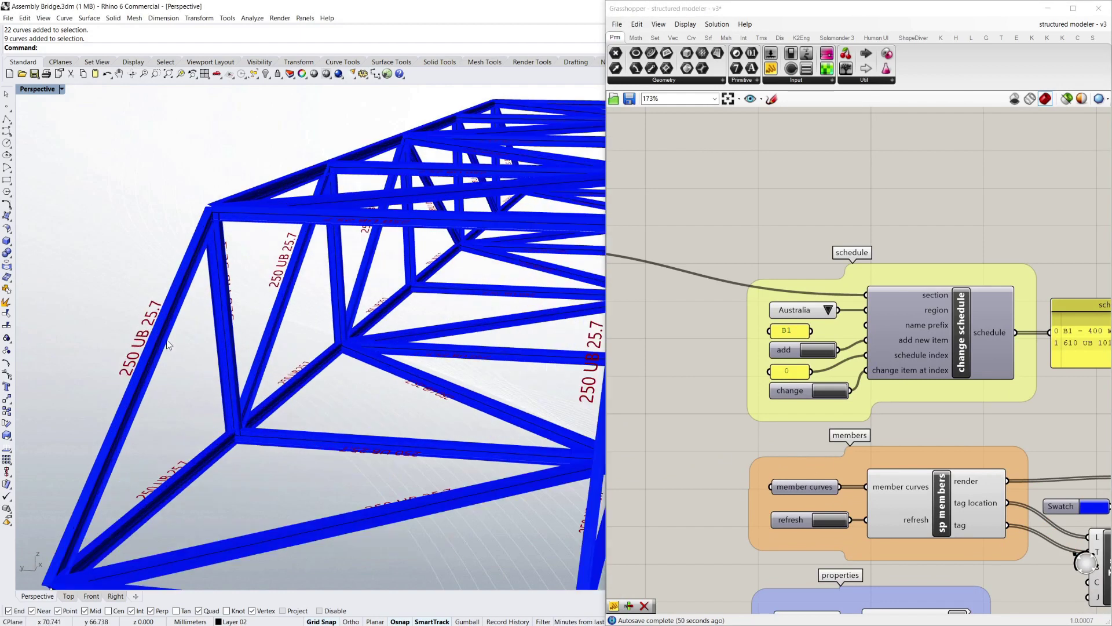
{"action": "scroll", "coordinate": [143, 347], "scroll_direction": "down", "scroll_amount": 10}
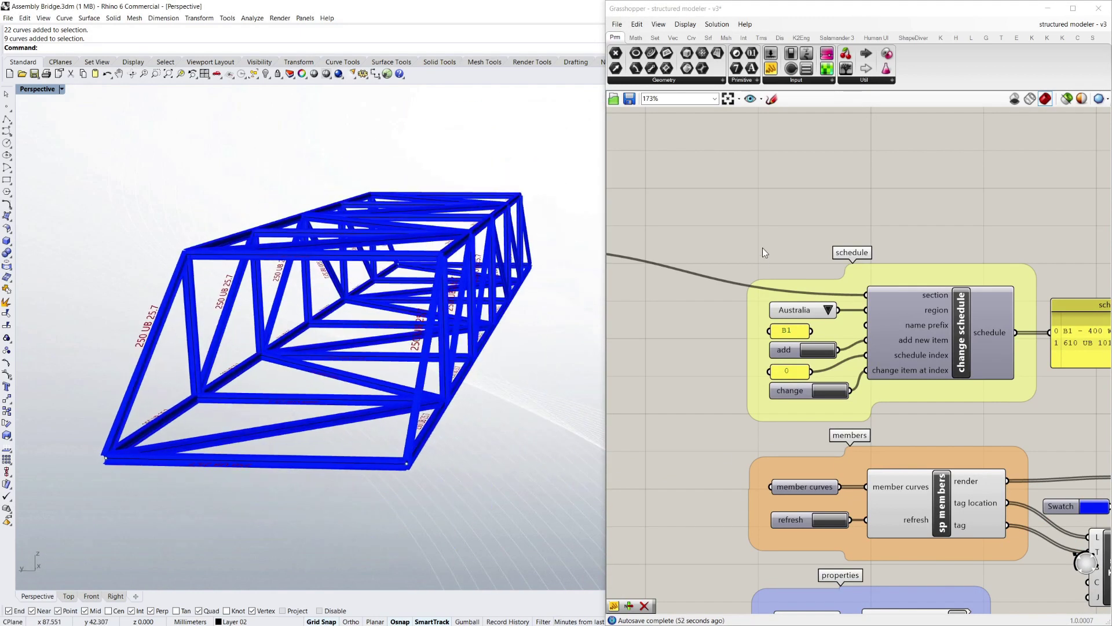
Step: Connect the internalised RC Save State parameter to the save state input of the Save State All component
{"action": "left_click", "coordinate": [763, 248]}
{"action": "scroll", "coordinate": [773, 379], "scroll_direction": "down", "scroll_amount": 3}
{"action": "scroll", "coordinate": [781, 391], "scroll_direction": "down", "scroll_amount": 4}
{"action": "right_click_drag", "start_coordinate": [837, 131], "coordinate": [867, 248]}
{"action": "scroll", "coordinate": [867, 248], "scroll_direction": "up", "scroll_amount": 8}
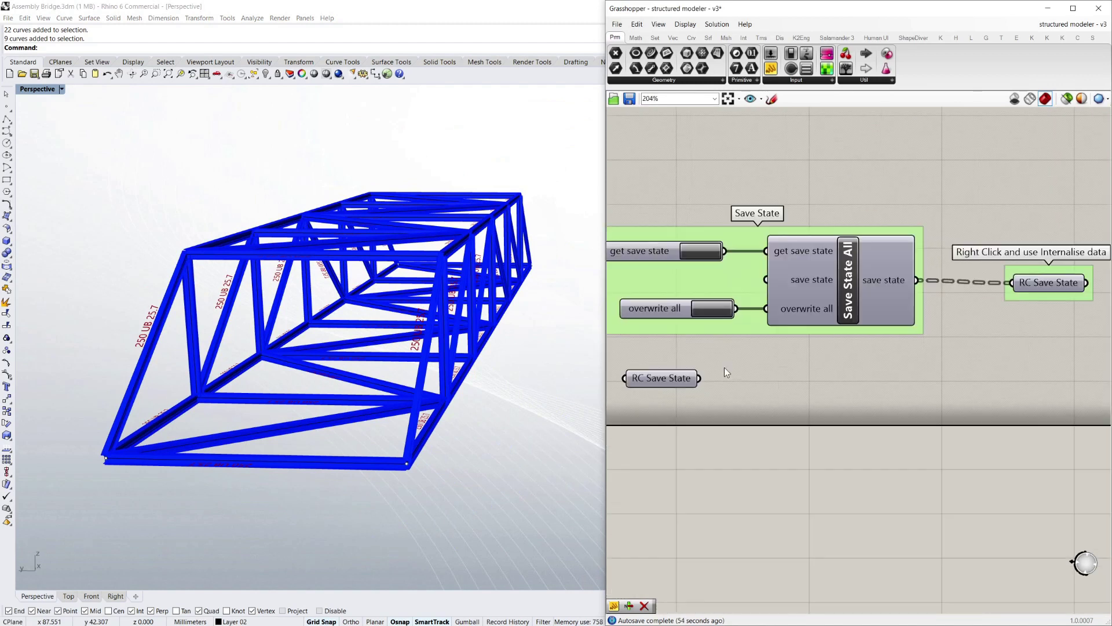
{"action": "left_click_drag", "start_coordinate": [704, 378], "coordinate": [766, 281]}
Step: Overwrite all member properties with the connected save state and refresh the members group
{"action": "scroll", "coordinate": [842, 299], "scroll_direction": "down", "scroll_amount": 1}
{"action": "scroll", "coordinate": [747, 329], "scroll_direction": "up", "scroll_amount": 1}
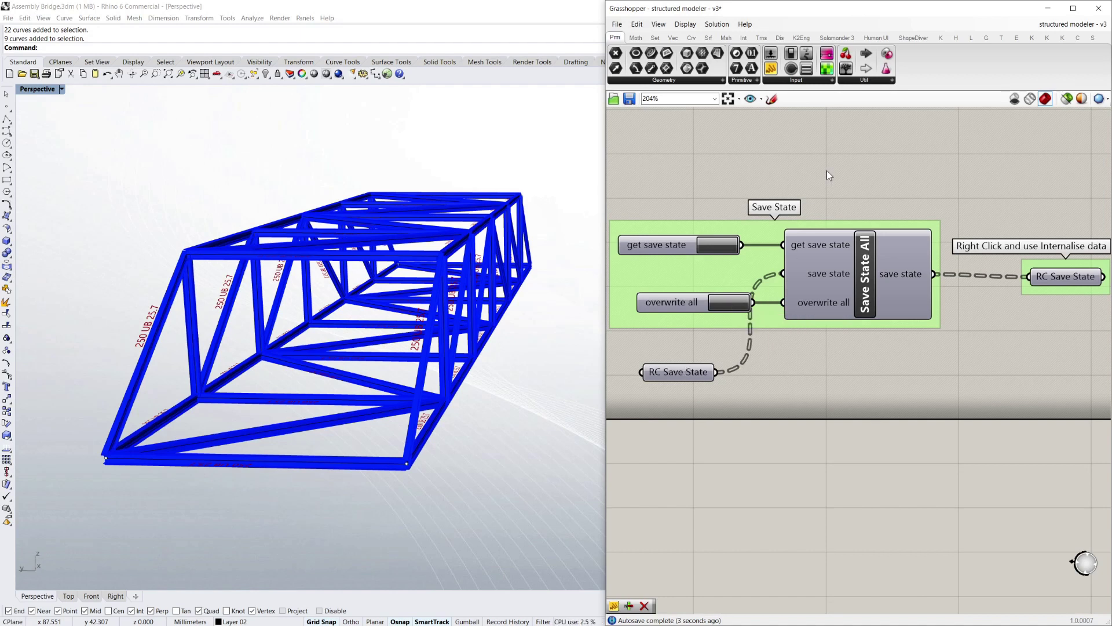
{"action": "scroll", "coordinate": [829, 183], "scroll_direction": "down", "scroll_amount": 3}
{"action": "scroll", "coordinate": [829, 183], "scroll_direction": "down", "scroll_amount": 4}
{"action": "scroll", "coordinate": [857, 509], "scroll_direction": "up", "scroll_amount": 6}
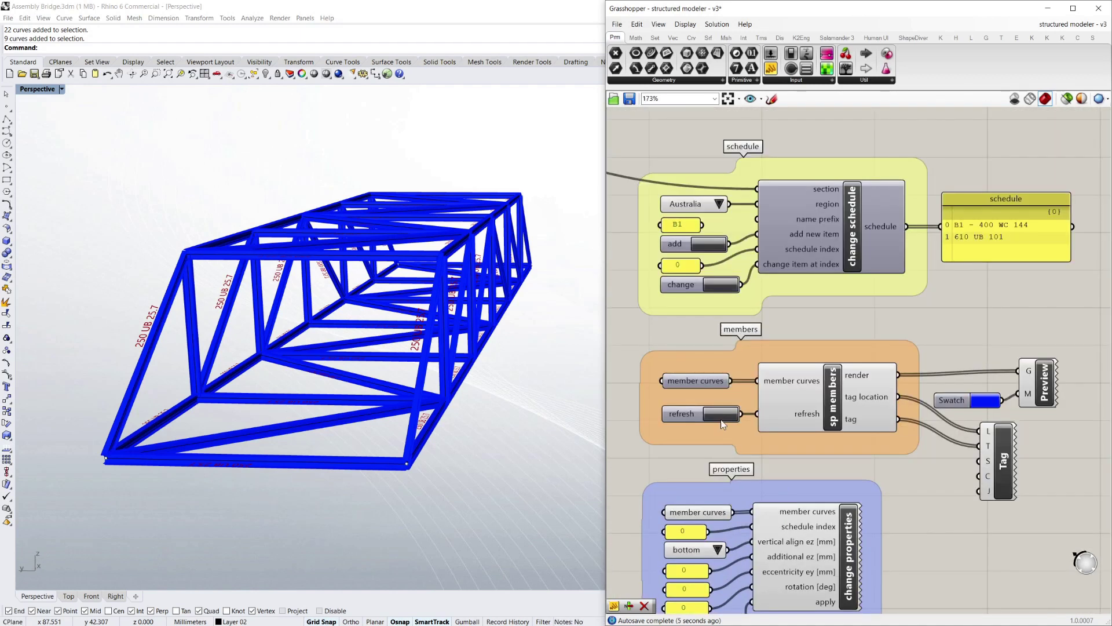
{"action": "mouse_move", "coordinate": [490, 408]}
{"action": "right_mouse_down"}
{"action": "mouse_move", "coordinate": [471, 418]}
{"action": "mouse_move", "coordinate": [485, 418]}
{"action": "right_mouse_up"}
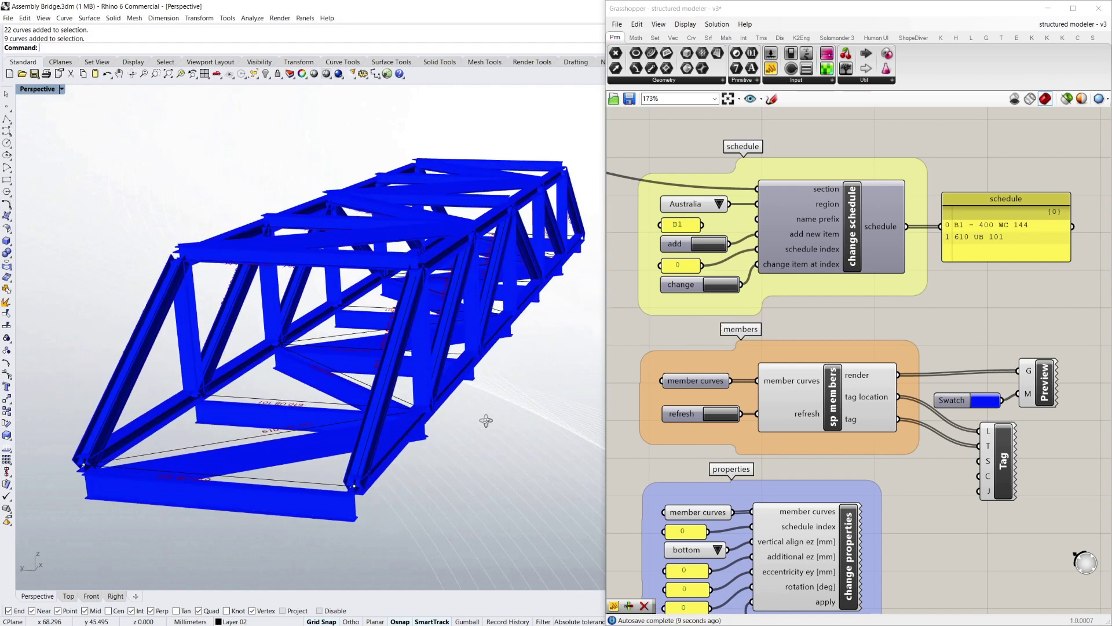
Step: Examine the section options in the AU, EU, US and UK sizes groups and in the Shapes group
{"action": "scroll", "coordinate": [730, 176], "scroll_direction": "down", "scroll_amount": 1}
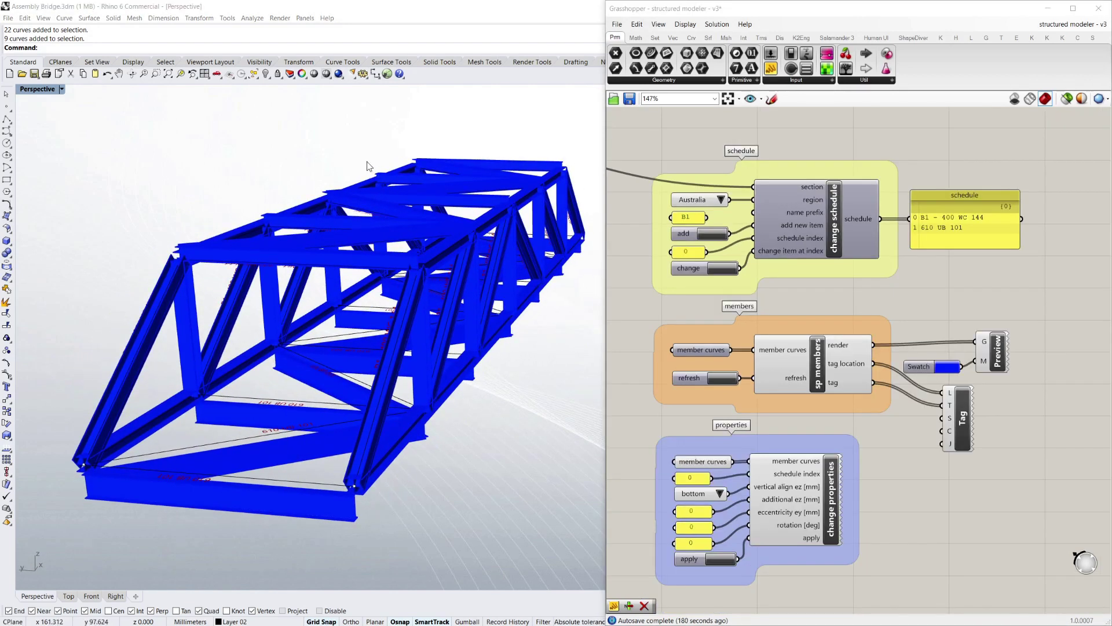
{"action": "scroll", "coordinate": [953, 283], "scroll_direction": "down", "scroll_amount": 3}
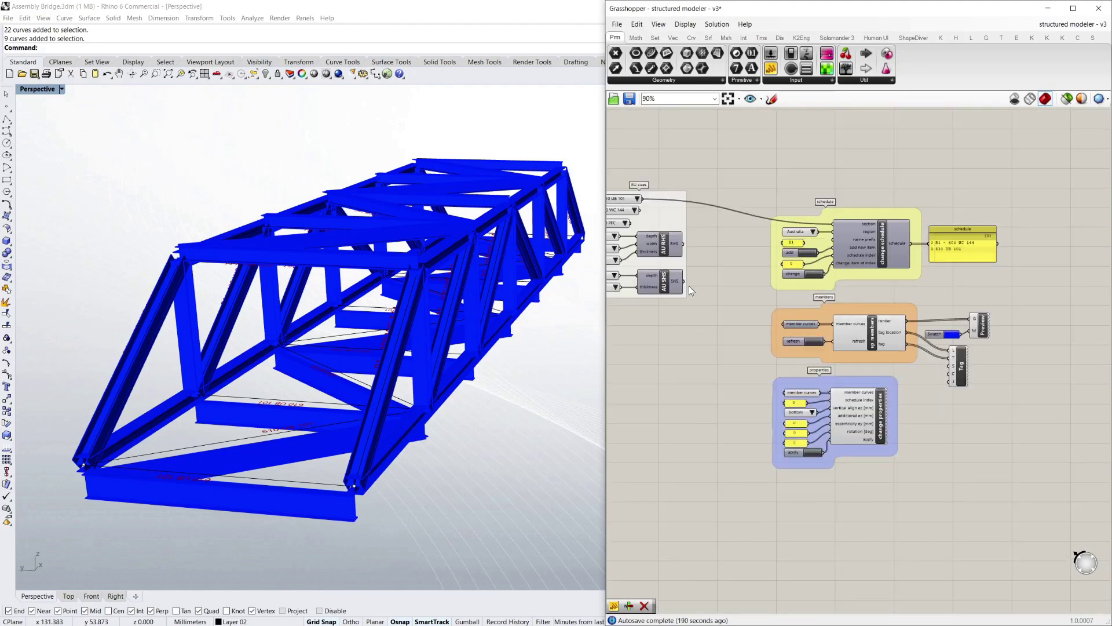
{"action": "scroll", "coordinate": [666, 250], "scroll_direction": "up", "scroll_amount": 3}
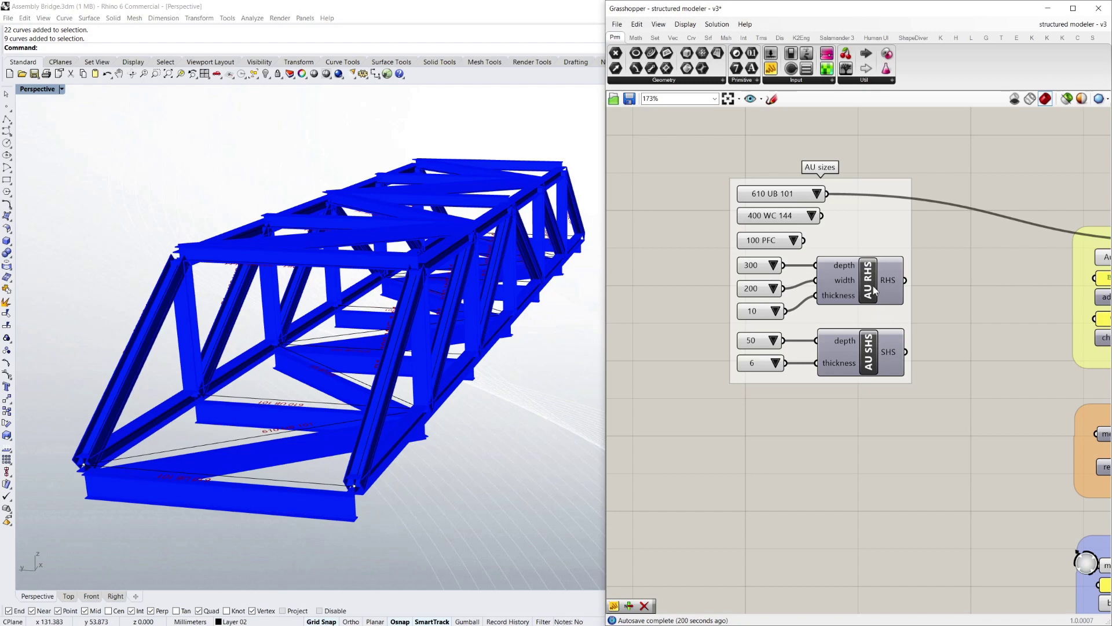
{"action": "scroll", "coordinate": [976, 352], "scroll_direction": "down", "scroll_amount": 7}
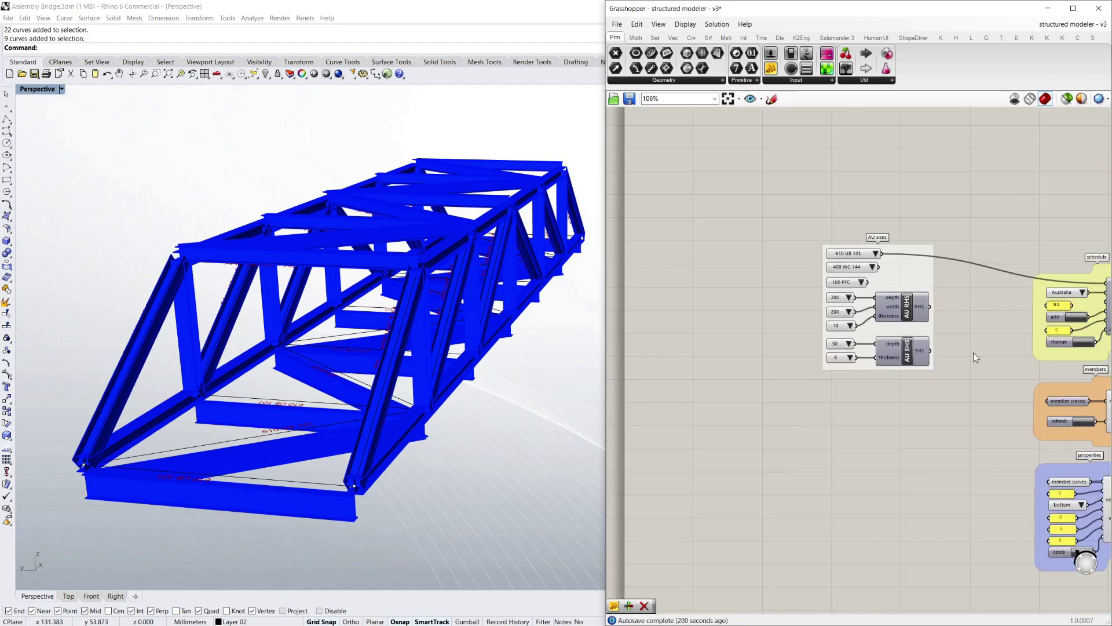
{"action": "scroll", "coordinate": [709, 322], "scroll_direction": "up", "scroll_amount": 4}
{"action": "scroll", "coordinate": [814, 168], "scroll_direction": "up", "scroll_amount": 3}
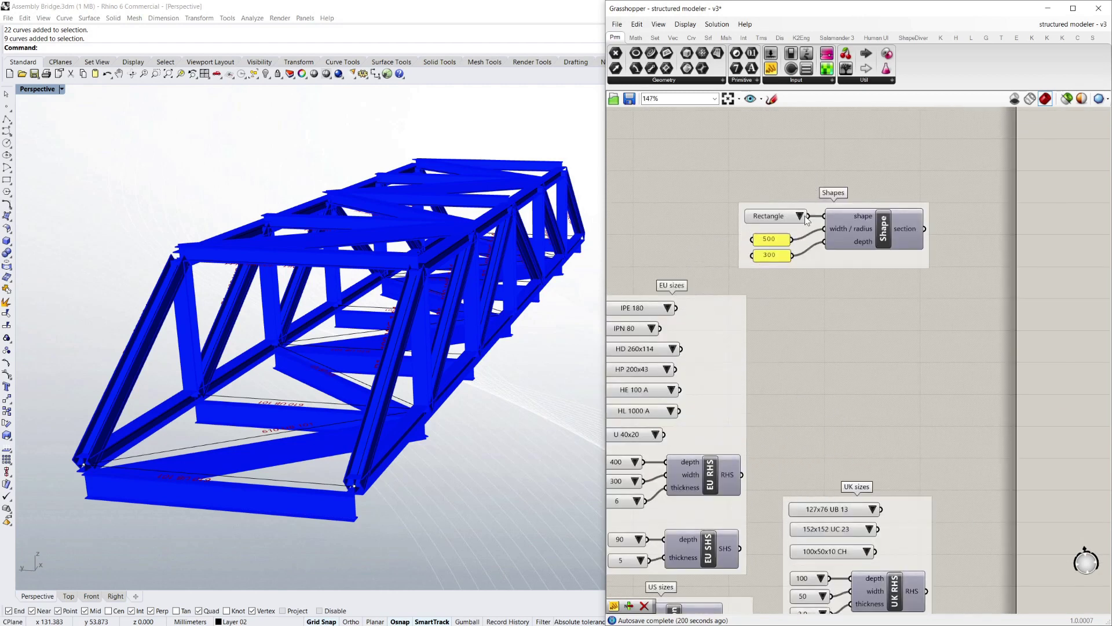
{"action": "scroll", "coordinate": [805, 220], "scroll_direction": "down", "scroll_amount": 3}
{"action": "scroll", "coordinate": [797, 333], "scroll_direction": "up", "scroll_amount": 3}
{"action": "scroll", "coordinate": [776, 315], "scroll_direction": "down", "scroll_amount": 5}
{"action": "scroll", "coordinate": [744, 312], "scroll_direction": "up", "scroll_amount": 1}
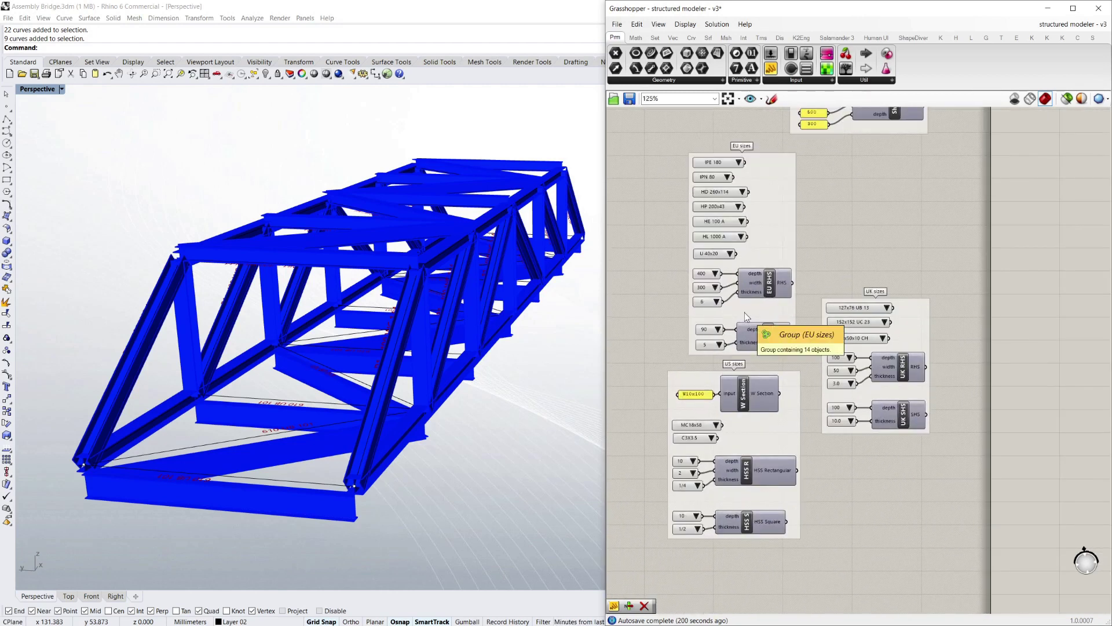
{"action": "scroll", "coordinate": [744, 311], "scroll_direction": "up", "scroll_amount": 2}
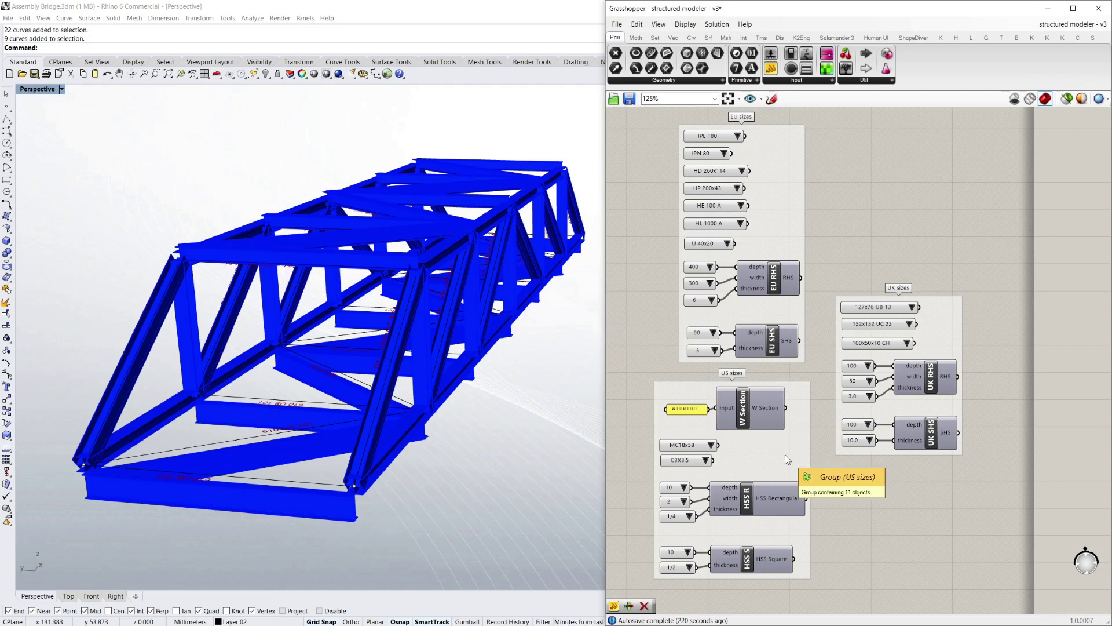
{"action": "scroll", "coordinate": [784, 454], "scroll_direction": "down", "scroll_amount": 3}
{"action": "scroll", "coordinate": [861, 197], "scroll_direction": "up", "scroll_amount": 6}
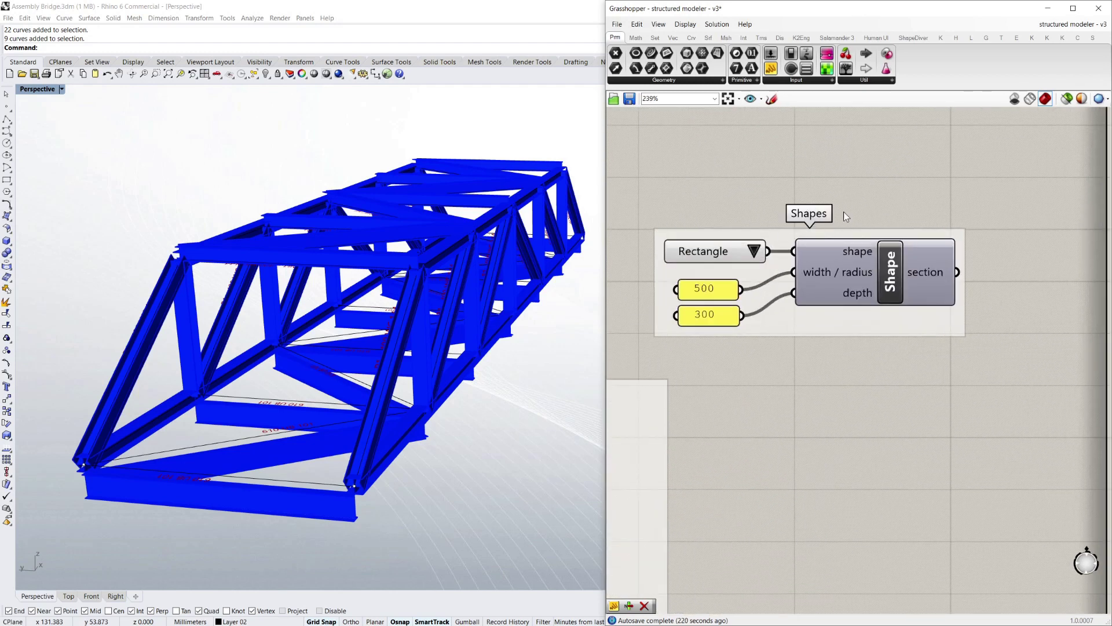
Step: Check the shape types available for the Shape component in the Shapes group, leaving Rectangle selected
{"action": "left_click", "coordinate": [752, 247]}
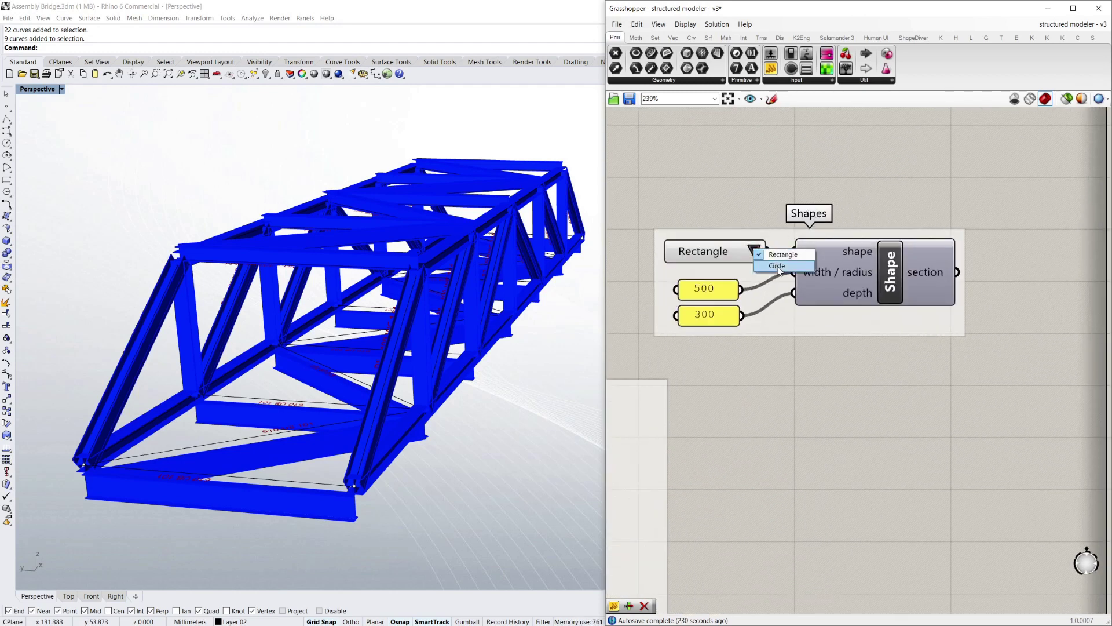
{"action": "left_click", "coordinate": [731, 179]}
{"action": "scroll", "coordinate": [808, 264], "scroll_direction": "down", "scroll_amount": 5}
{"action": "scroll", "coordinate": [774, 278], "scroll_direction": "up", "scroll_amount": 5}
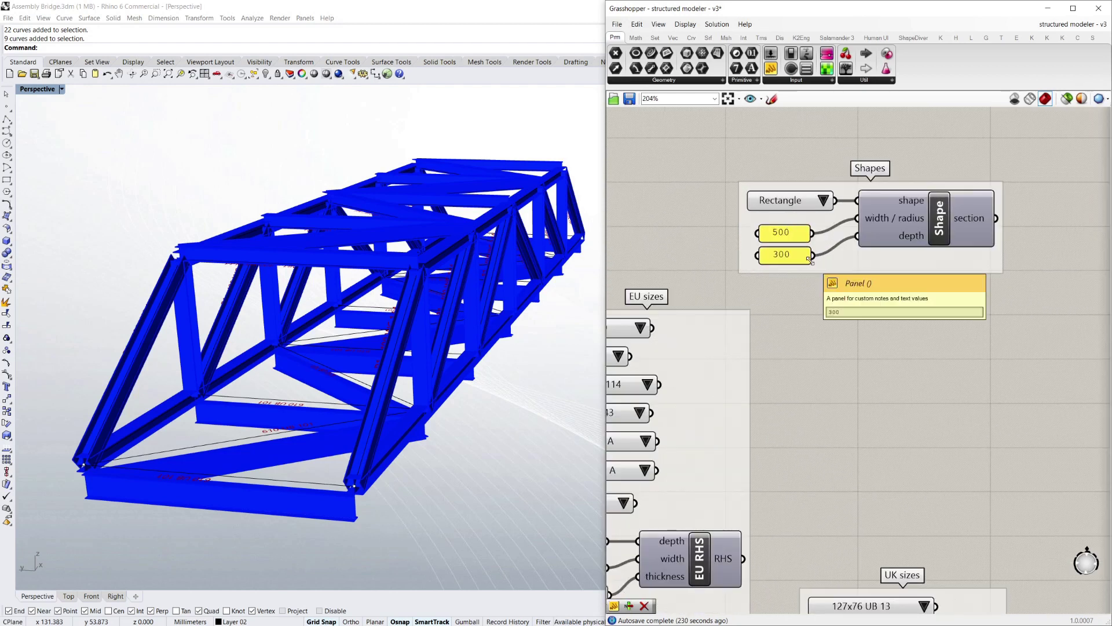
{"action": "scroll", "coordinate": [784, 213], "scroll_direction": "down", "scroll_amount": 3}
{"action": "scroll", "coordinate": [774, 255], "scroll_direction": "down", "scroll_amount": 2}
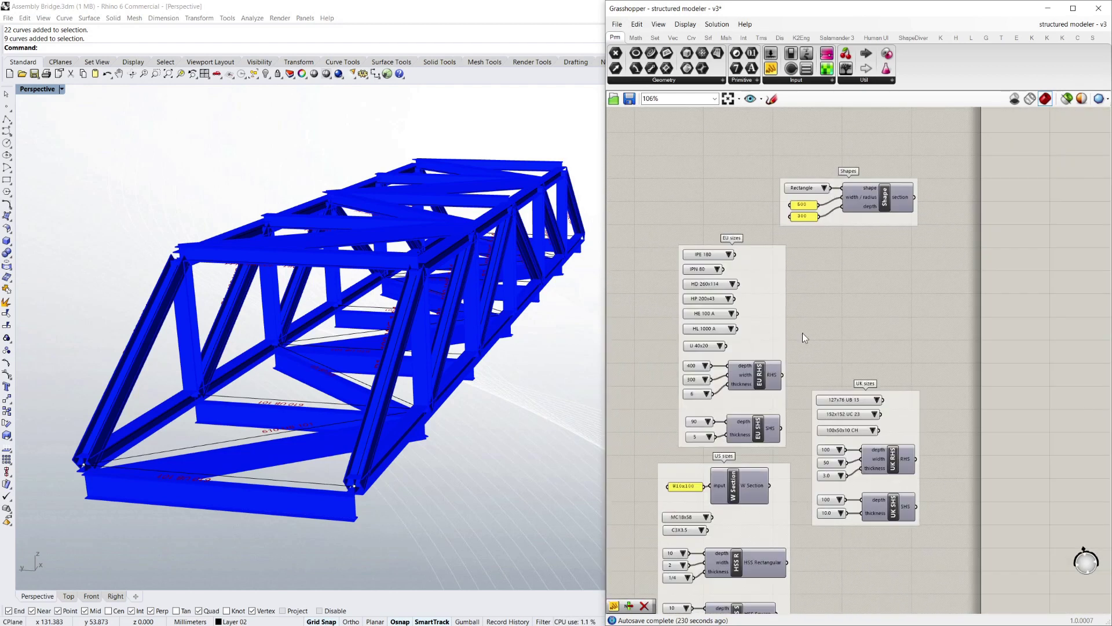
Step: In the EU sizes group, set the IPE section to IPE A 500 and the IPN section to IPN 240
{"action": "scroll", "coordinate": [722, 262], "scroll_direction": "up", "scroll_amount": 3}
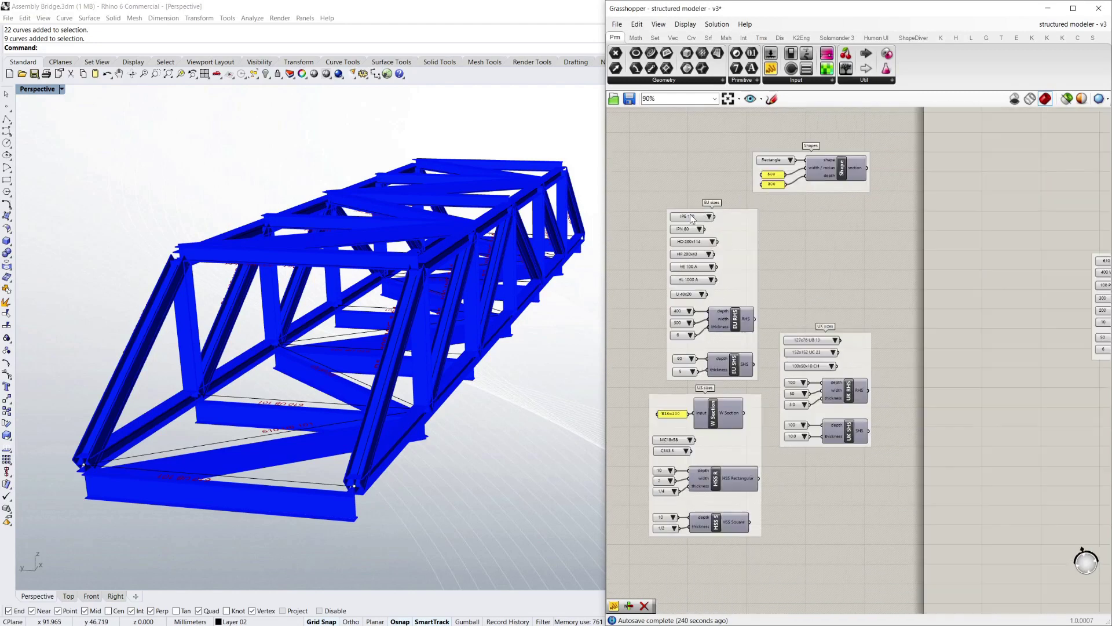
{"action": "left_click", "coordinate": [711, 223]}
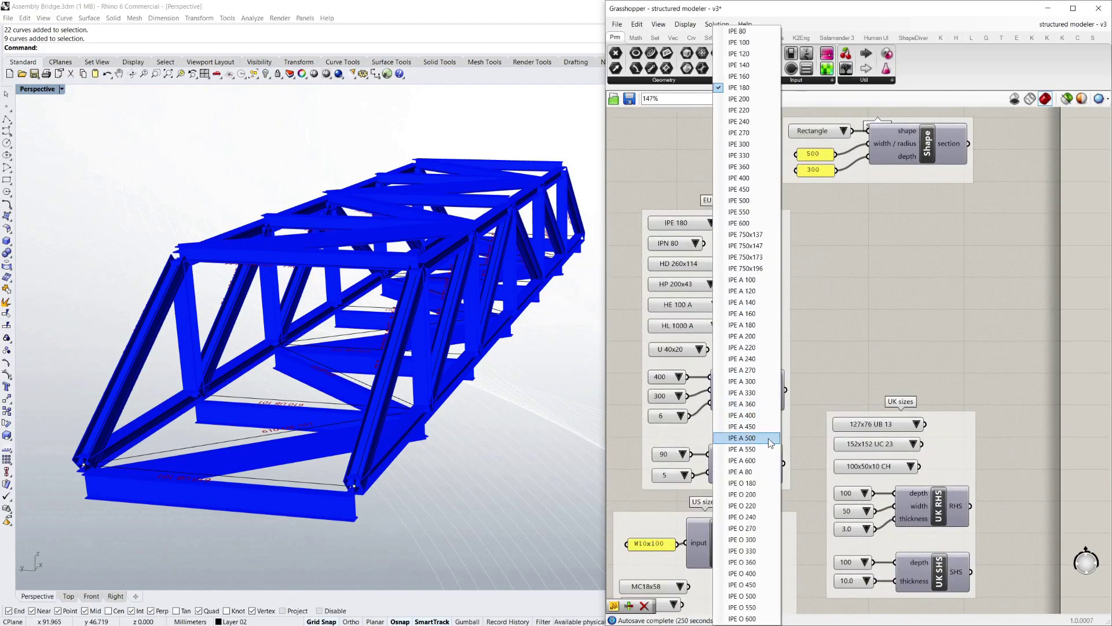
{"action": "left_click", "coordinate": [745, 438]}
{"action": "left_click", "coordinate": [696, 243]}
{"action": "left_click", "coordinate": [720, 338]}
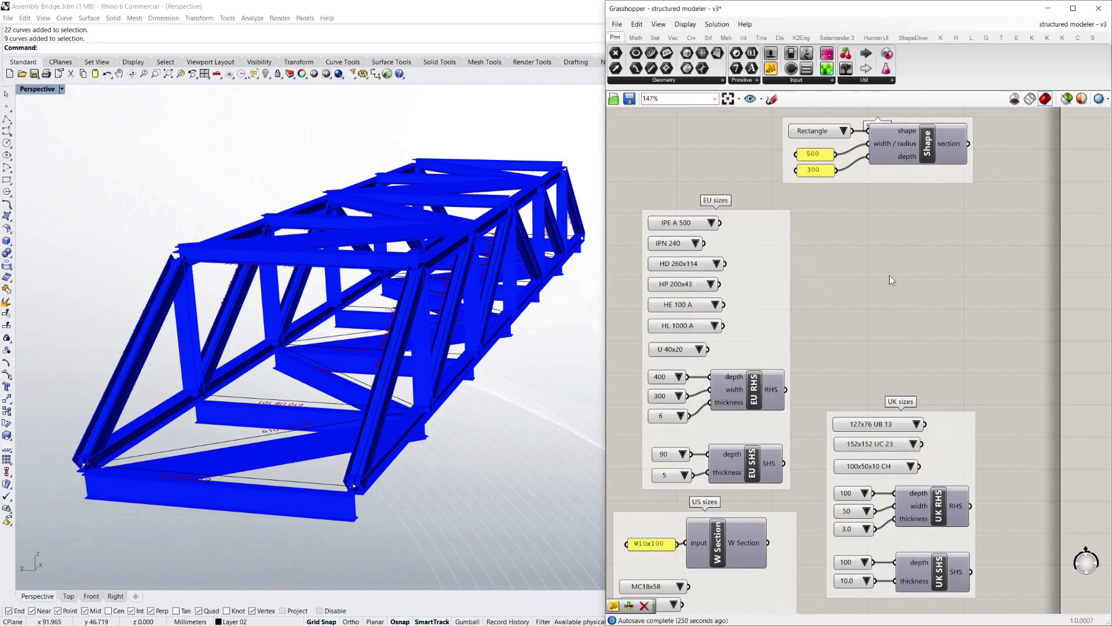
Step: Examine the W section input and the MC and C channel size options in the US sizes group
{"action": "scroll", "coordinate": [888, 276], "scroll_direction": "down", "scroll_amount": 3}
{"action": "scroll", "coordinate": [847, 384], "scroll_direction": "up", "scroll_amount": 3}
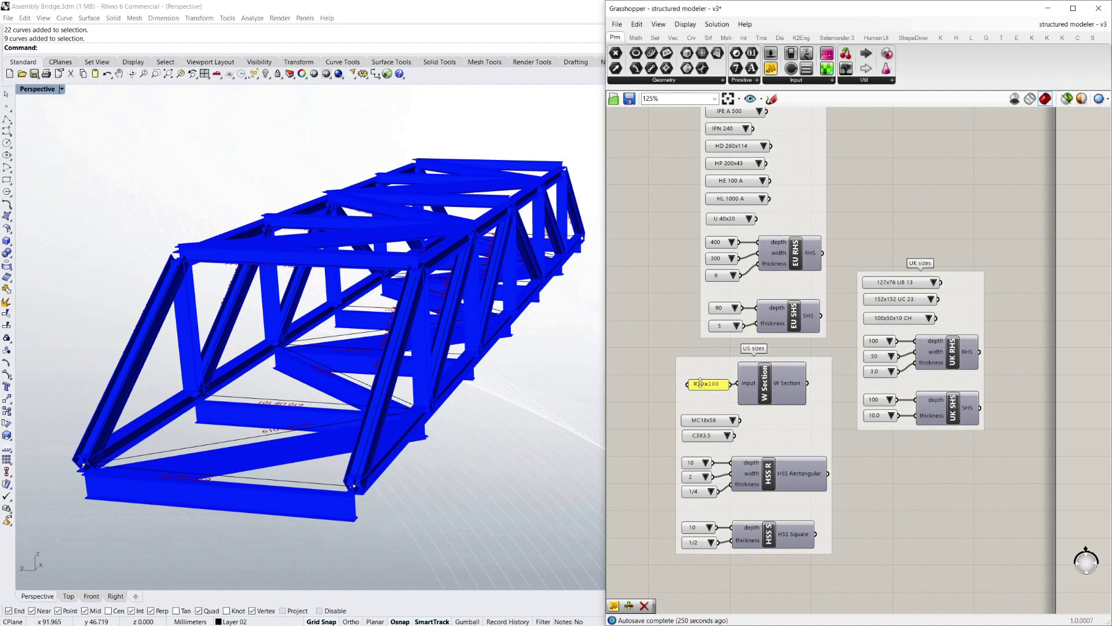
{"action": "scroll", "coordinate": [687, 325], "scroll_direction": "down", "scroll_amount": 2}
{"action": "scroll", "coordinate": [729, 380], "scroll_direction": "up", "scroll_amount": 2}
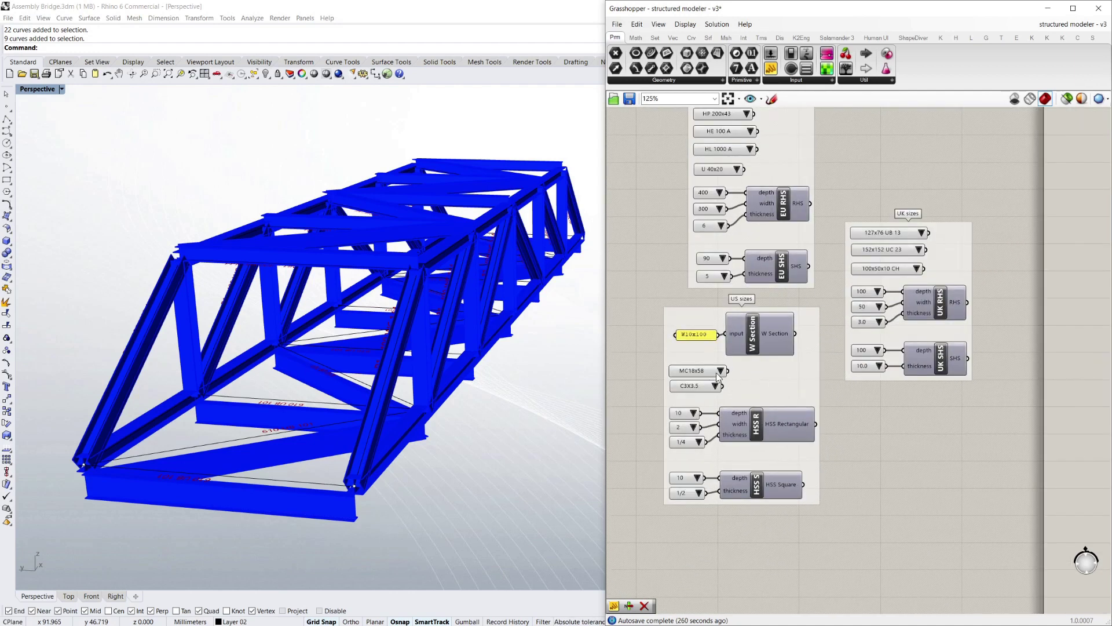
{"action": "left_click", "coordinate": [718, 373]}
{"action": "left_click", "coordinate": [710, 390]}
{"action": "left_click", "coordinate": [715, 387]}
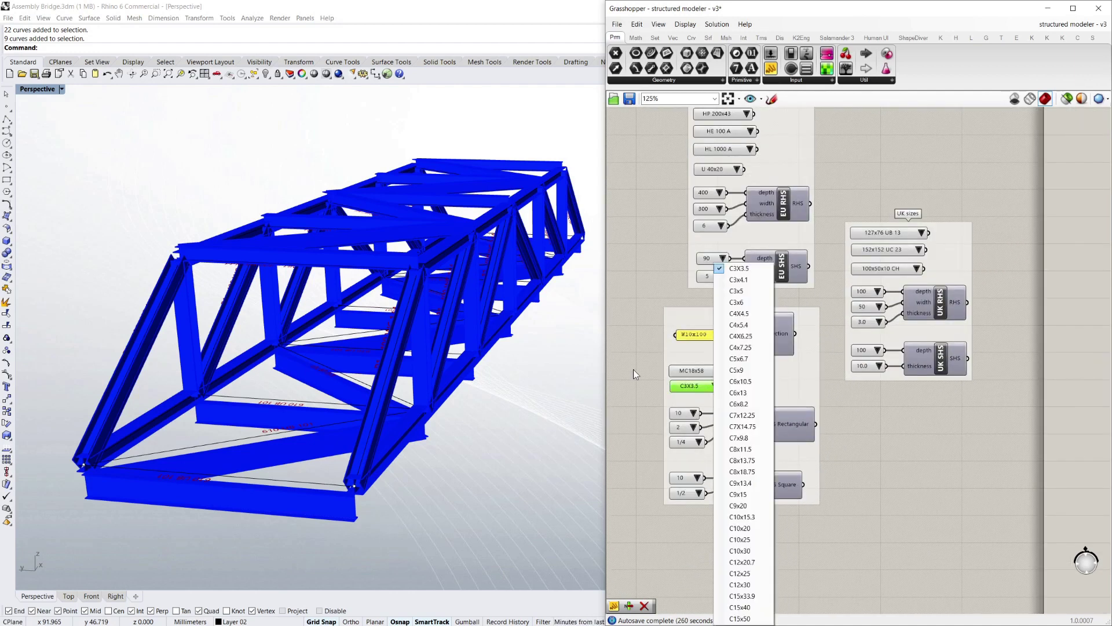
{"action": "left_click", "coordinate": [634, 370]}
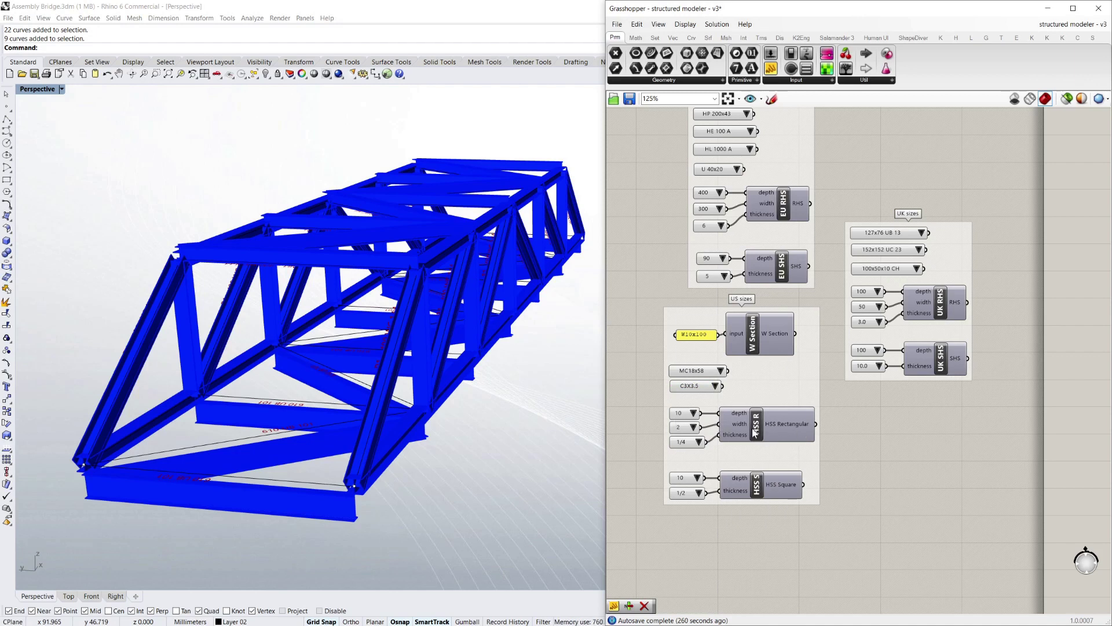
Step: Examine the depth, width and thickness options of the HSS Rectangular section in the US sizes group
{"action": "left_click", "coordinate": [691, 413]}
{"action": "left_click", "coordinate": [641, 421]}
{"action": "left_click", "coordinate": [695, 426]}
{"action": "left_click", "coordinate": [648, 429]}
{"action": "left_click", "coordinate": [699, 442]}
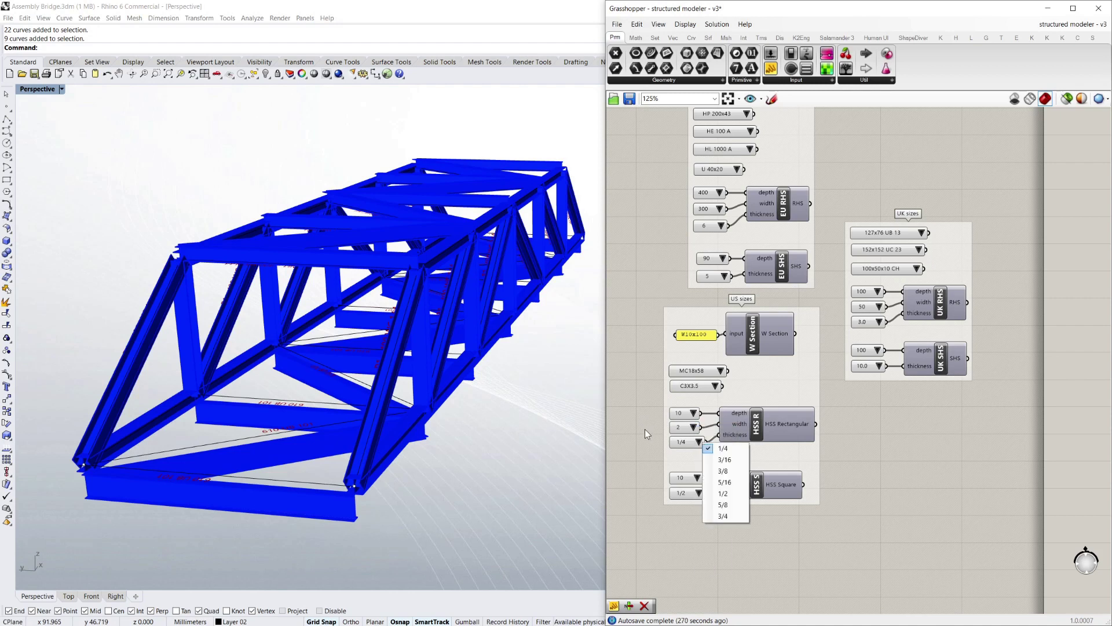
{"action": "left_click", "coordinate": [644, 429]}
Step: Inspect how the AU section feeds the change schedule component and read the entries in the schedule panel
{"action": "scroll", "coordinate": [858, 410], "scroll_direction": "down", "scroll_amount": 5}
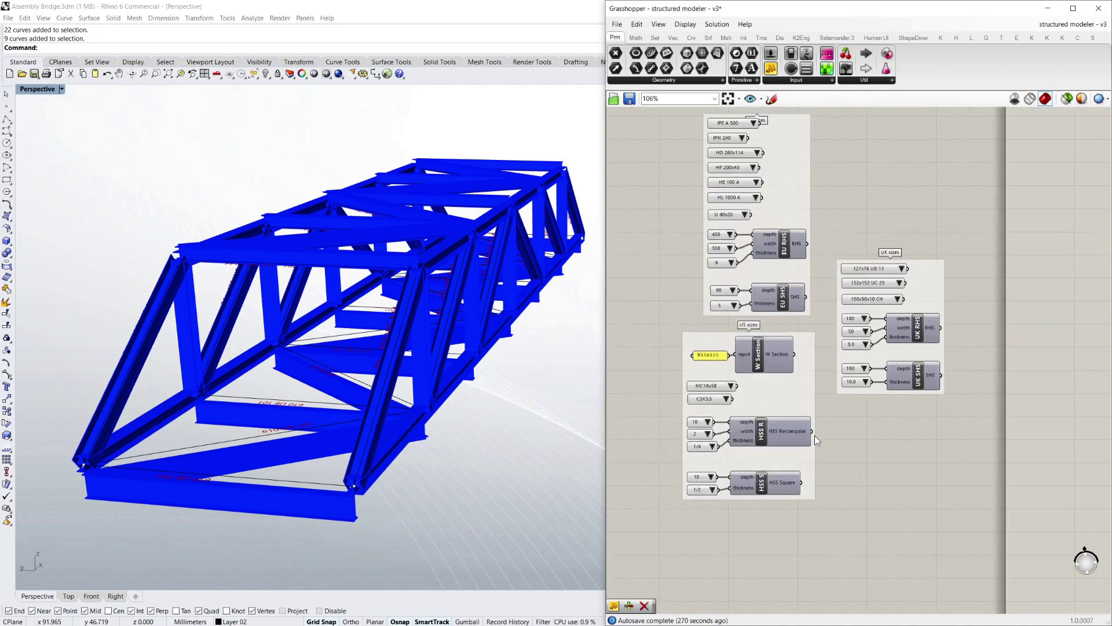
{"action": "scroll", "coordinate": [1035, 296], "scroll_direction": "up", "scroll_amount": 5}
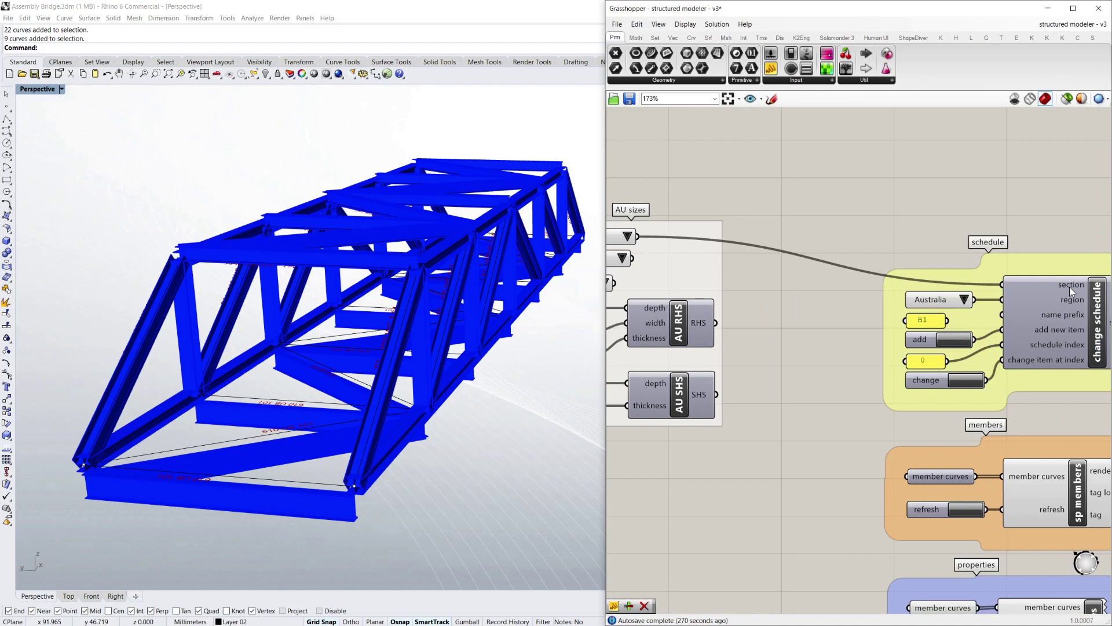
{"action": "right_click_drag", "start_coordinate": [1069, 286], "coordinate": [958, 322]}
{"action": "scroll", "coordinate": [959, 322], "scroll_direction": "up", "scroll_amount": 2}
{"action": "scroll", "coordinate": [975, 347], "scroll_direction": "down", "scroll_amount": 4}
{"action": "scroll", "coordinate": [992, 351], "scroll_direction": "up", "scroll_amount": 4}
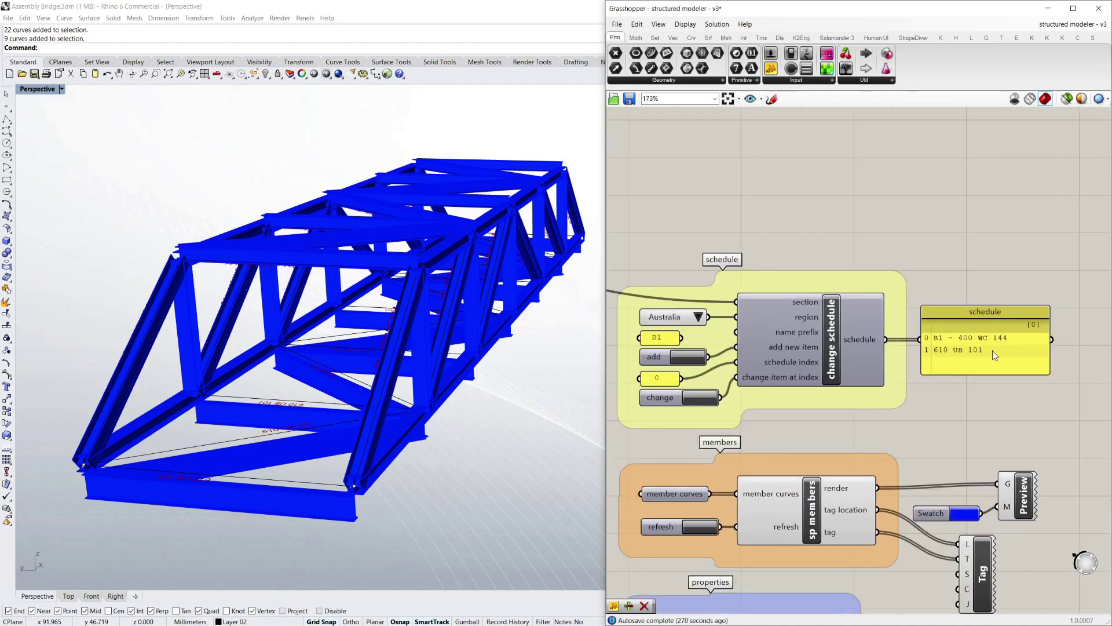
{"action": "scroll", "coordinate": [980, 304], "scroll_direction": "down", "scroll_amount": 4}
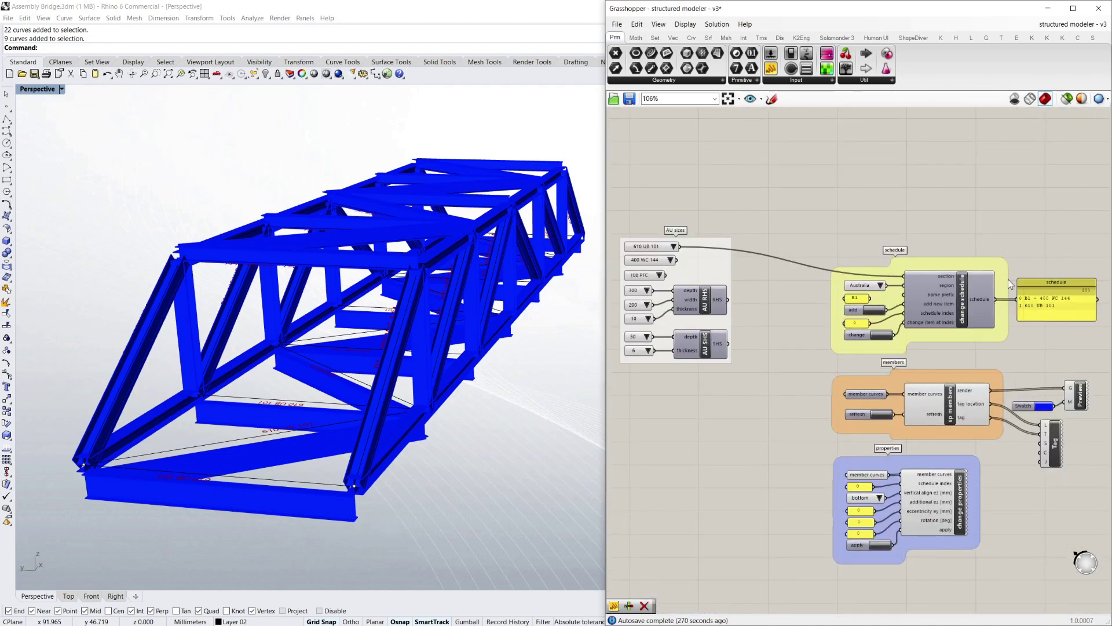
Step: Return to the Shapes, EU, US and UK section groups and review them together
{"action": "scroll", "coordinate": [994, 355], "scroll_direction": "down", "scroll_amount": 2}
{"action": "scroll", "coordinate": [948, 373], "scroll_direction": "up", "scroll_amount": 3}
{"action": "scroll", "coordinate": [948, 372], "scroll_direction": "down", "scroll_amount": 4}
{"action": "scroll", "coordinate": [732, 332], "scroll_direction": "up", "scroll_amount": 2}
{"action": "right_click_drag", "start_coordinate": [732, 332], "coordinate": [875, 335]}
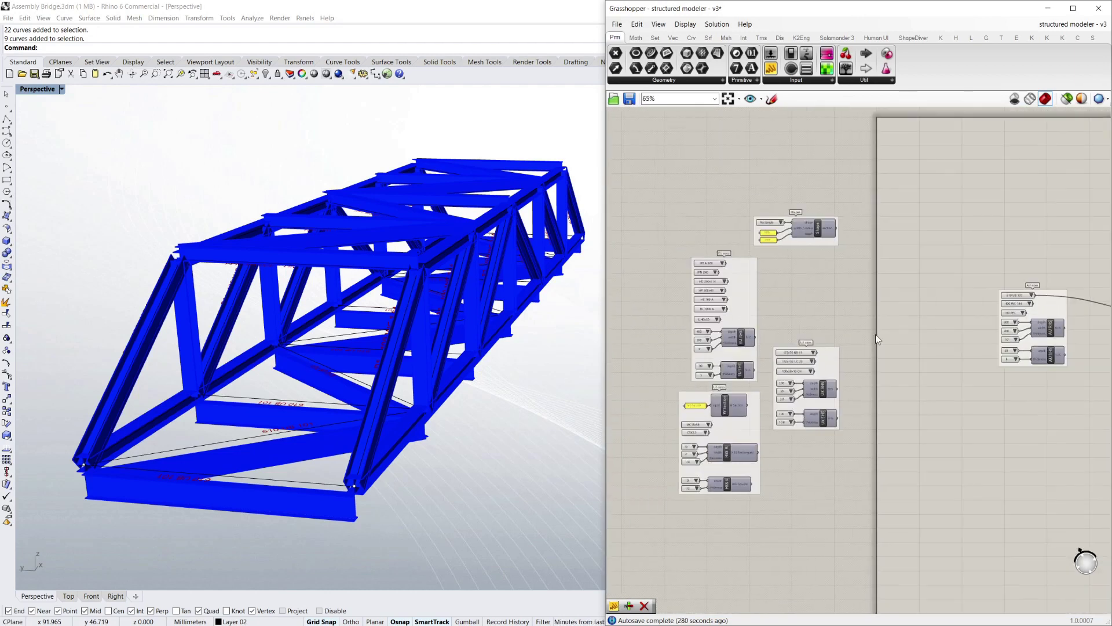
{"action": "scroll", "coordinate": [753, 331], "scroll_direction": "up", "scroll_amount": 2}
{"action": "scroll", "coordinate": [757, 332], "scroll_direction": "up", "scroll_amount": 1}
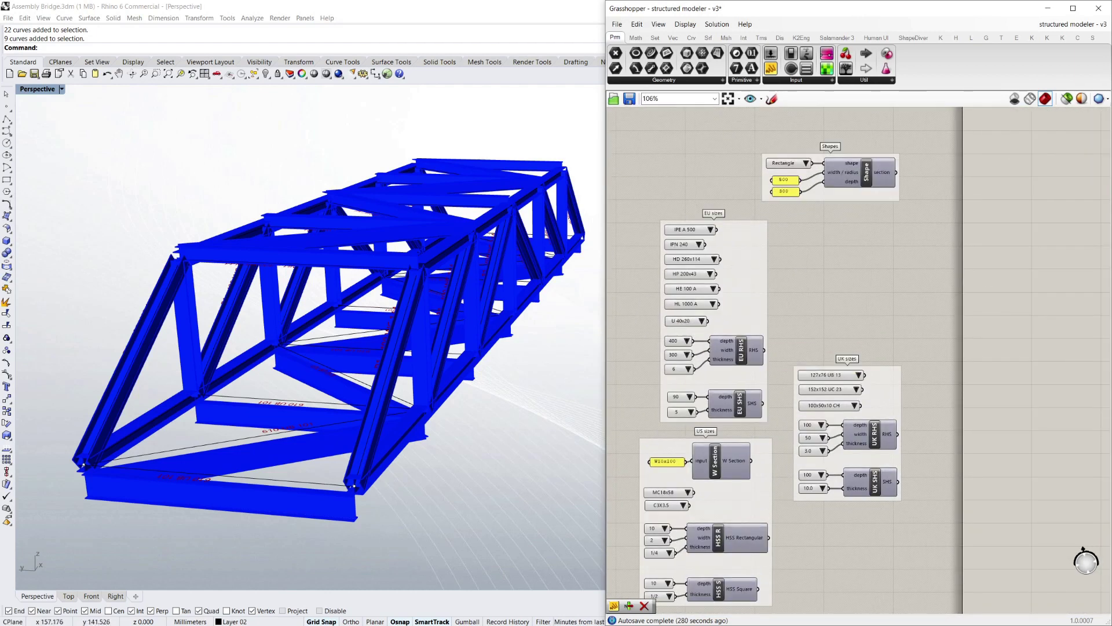